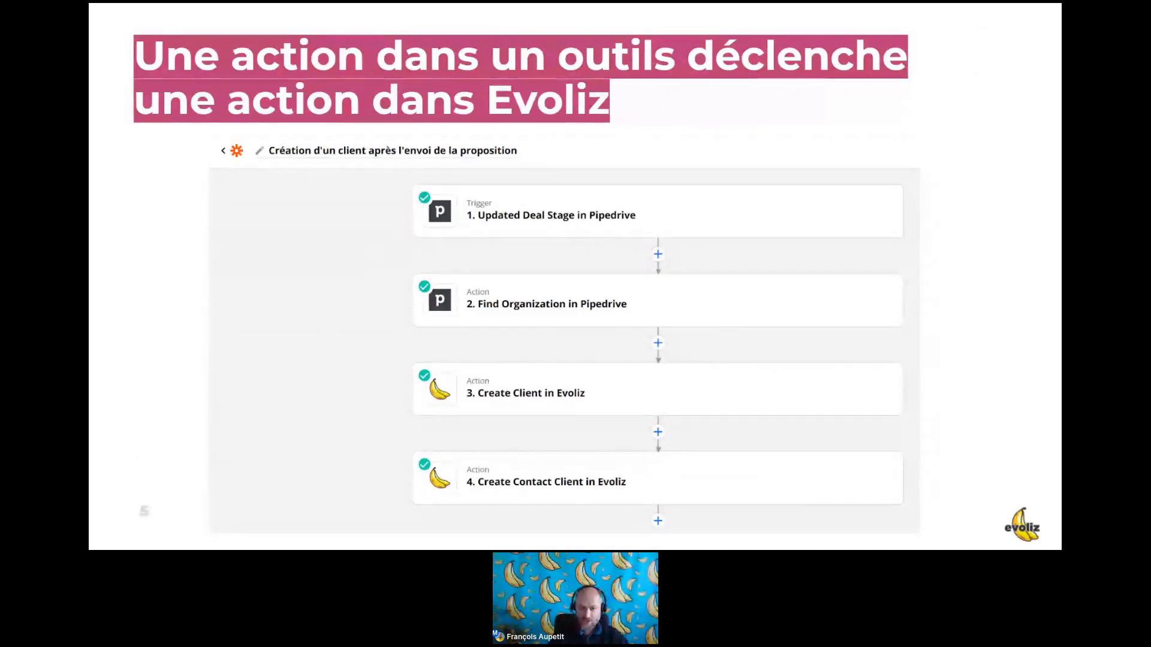
Advance through the Slack bank-line and Google Sheets invoice slides, then exit the slideshow on slide 7.
key("Right")
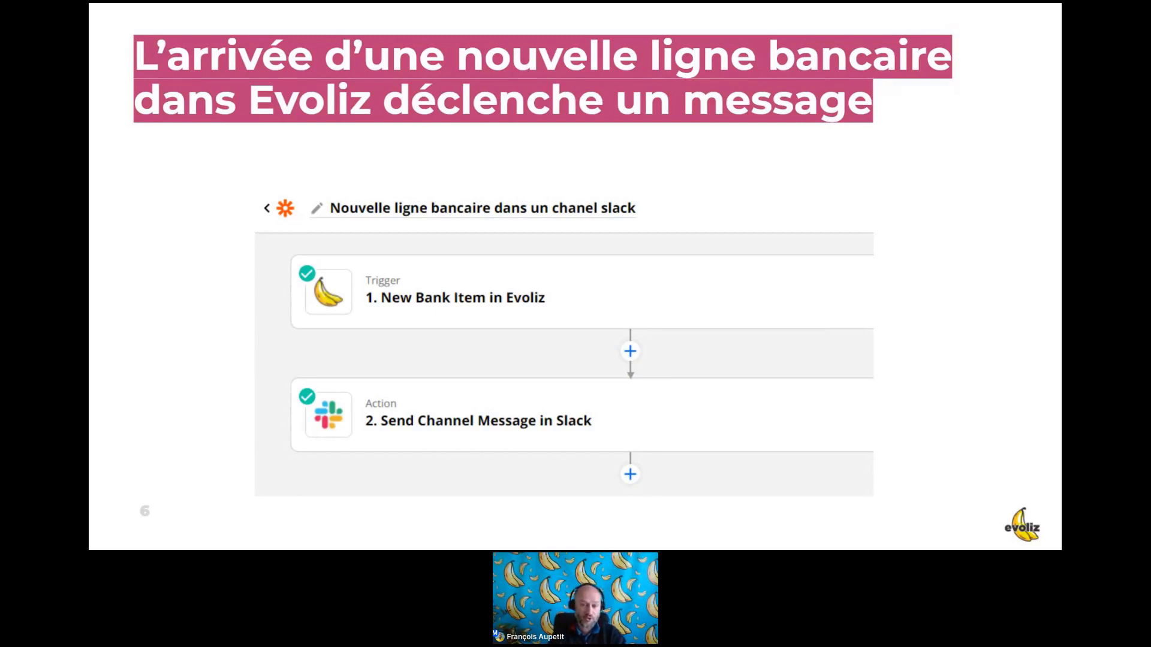
key("Right")
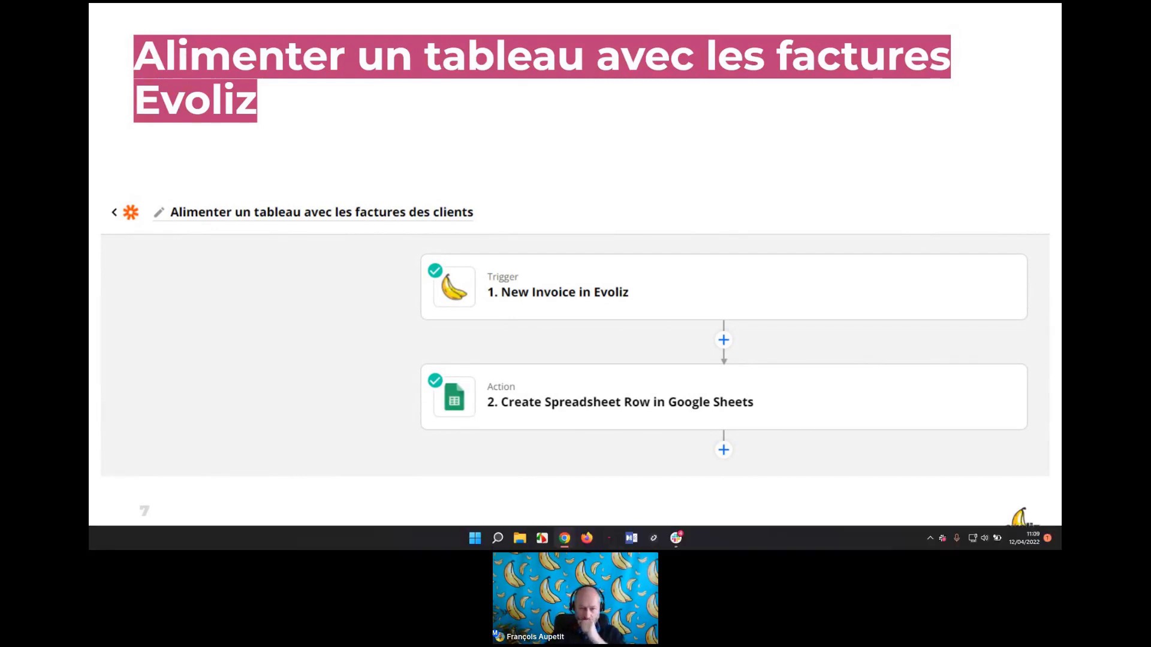
key("Escape")
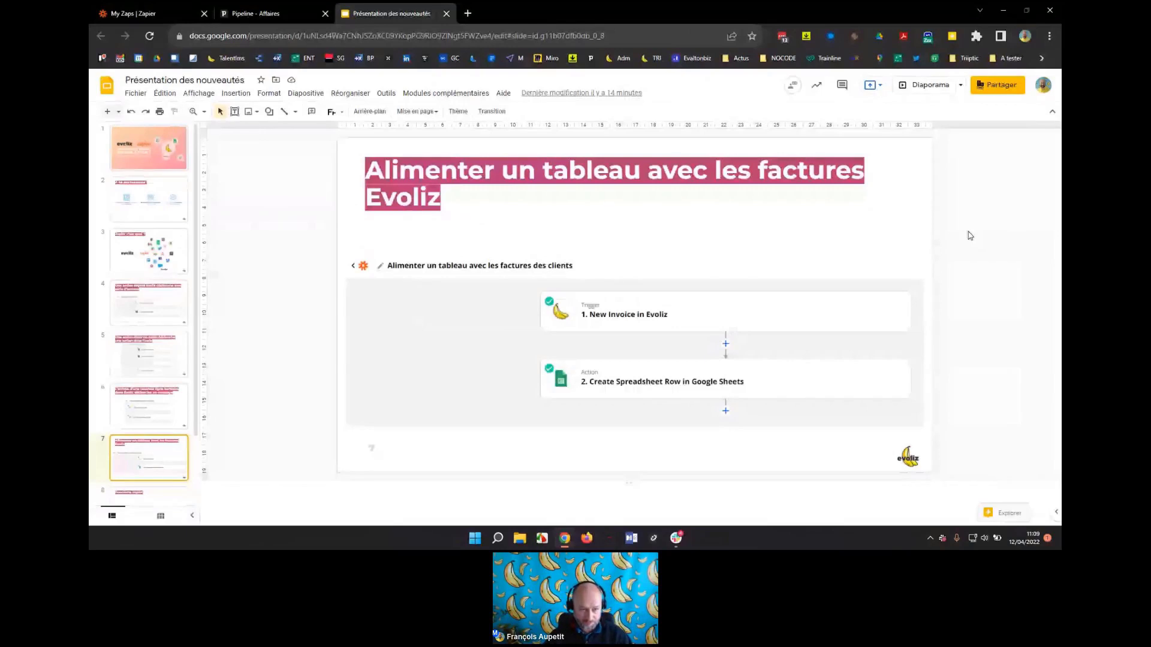
Open the 'Création d'un client dans le CRM' zap from the Cas d'usages EVOLIZ folder in My Zaps.
left_click(164, 10)
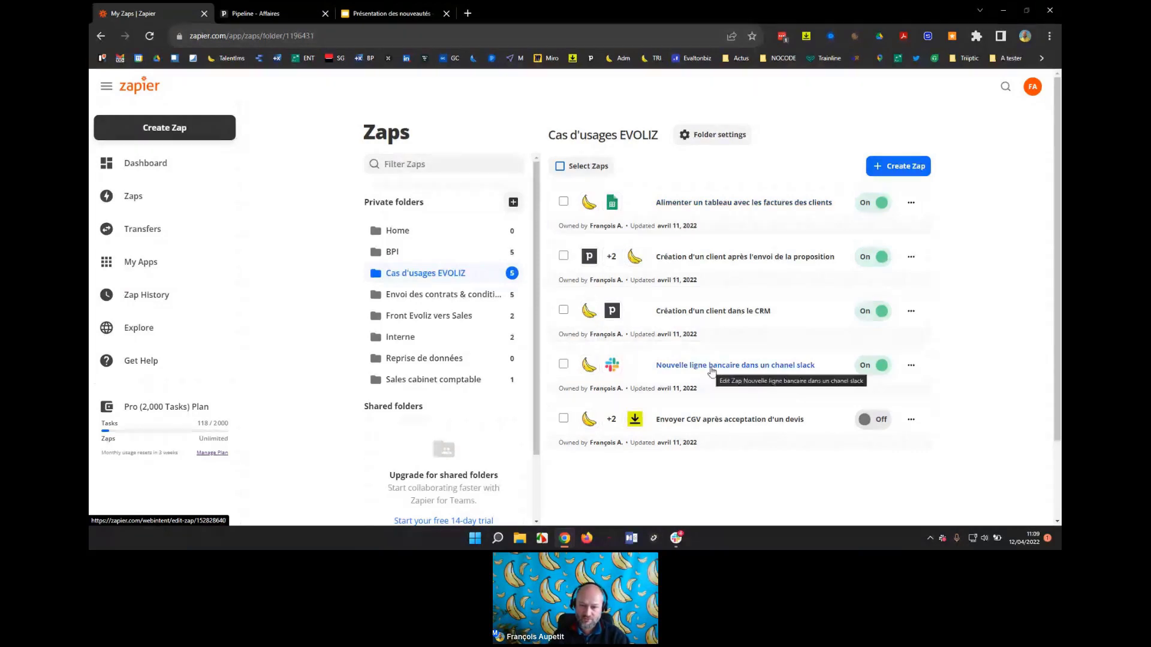
left_click(712, 369)
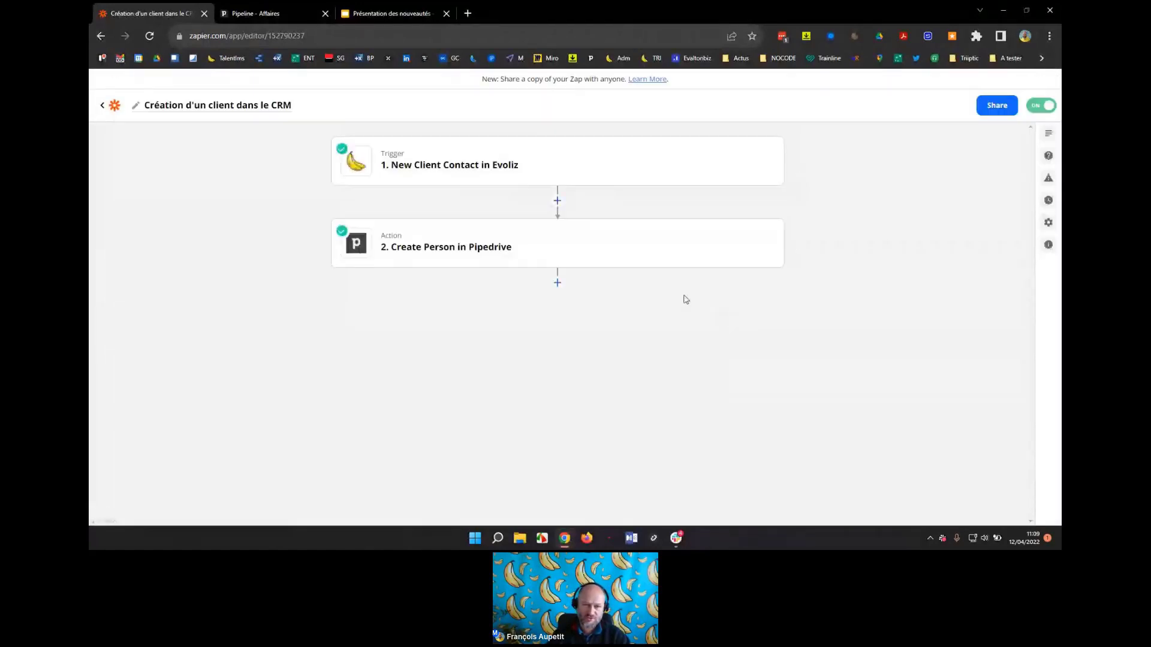
Inspect the Evoliz trigger's New Client Contact event in the event list, leaving it unchanged.
left_click(513, 166)
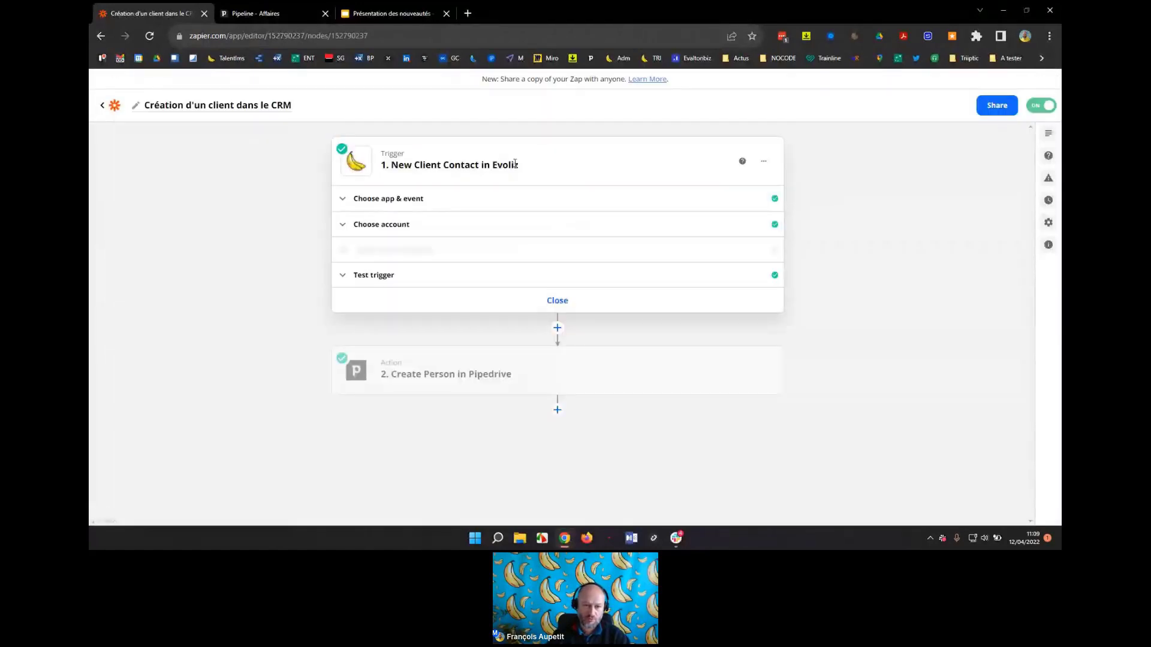
left_click(388, 200)
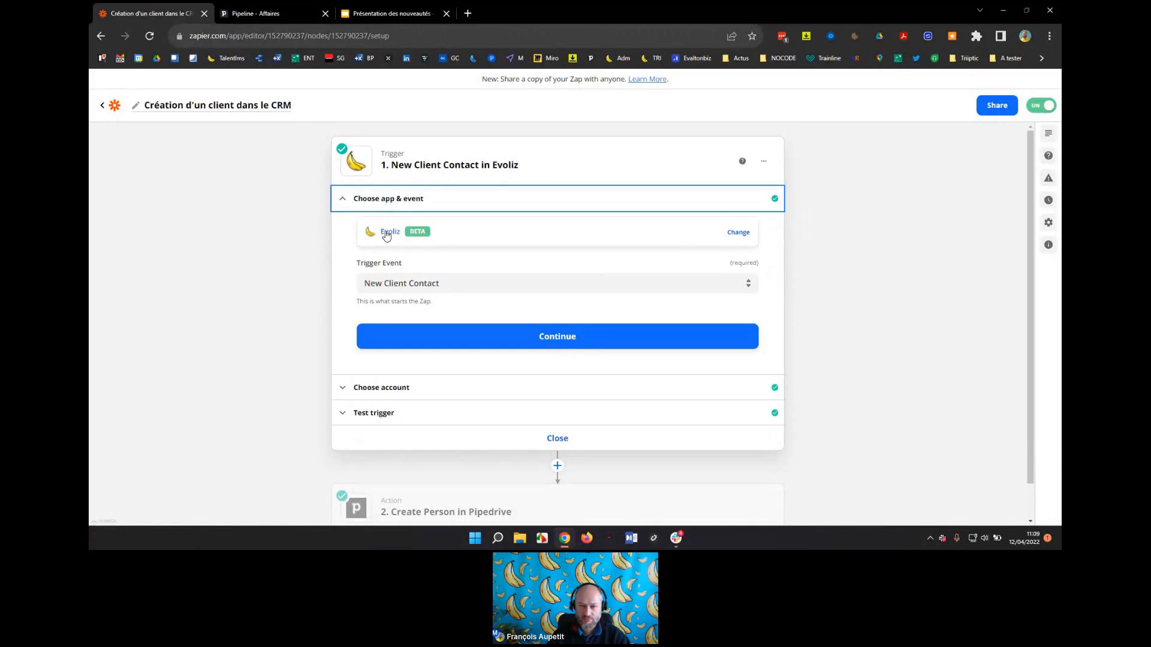
left_click(414, 284)
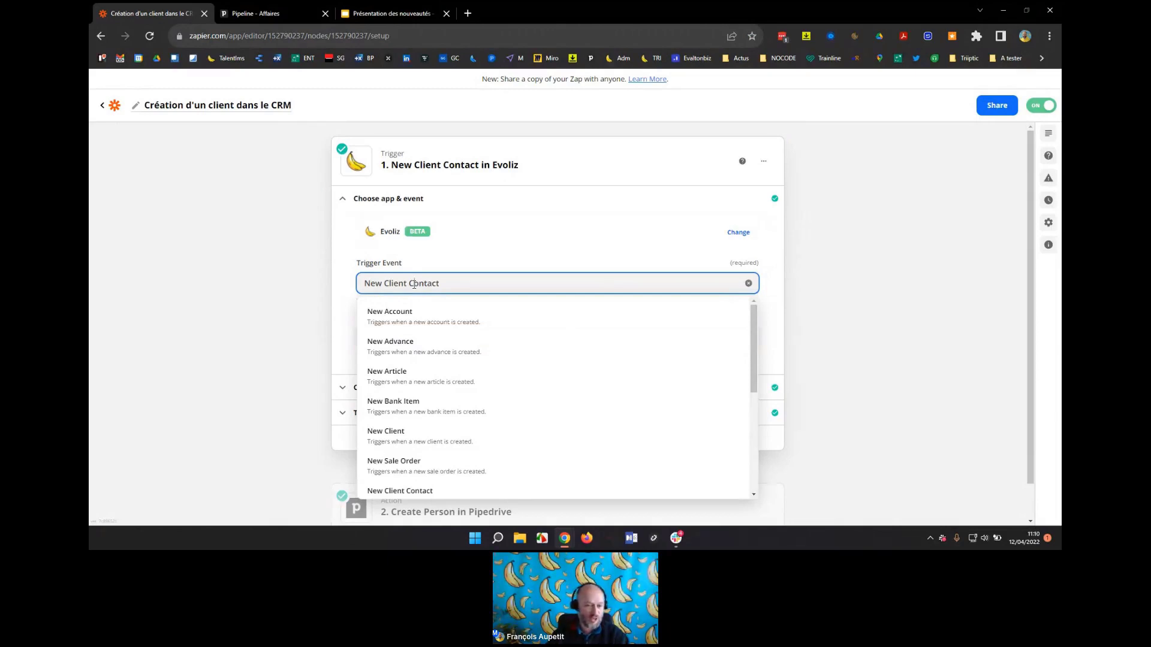
scroll(437, 318, "down", 1)
scroll(438, 411, "up", 1)
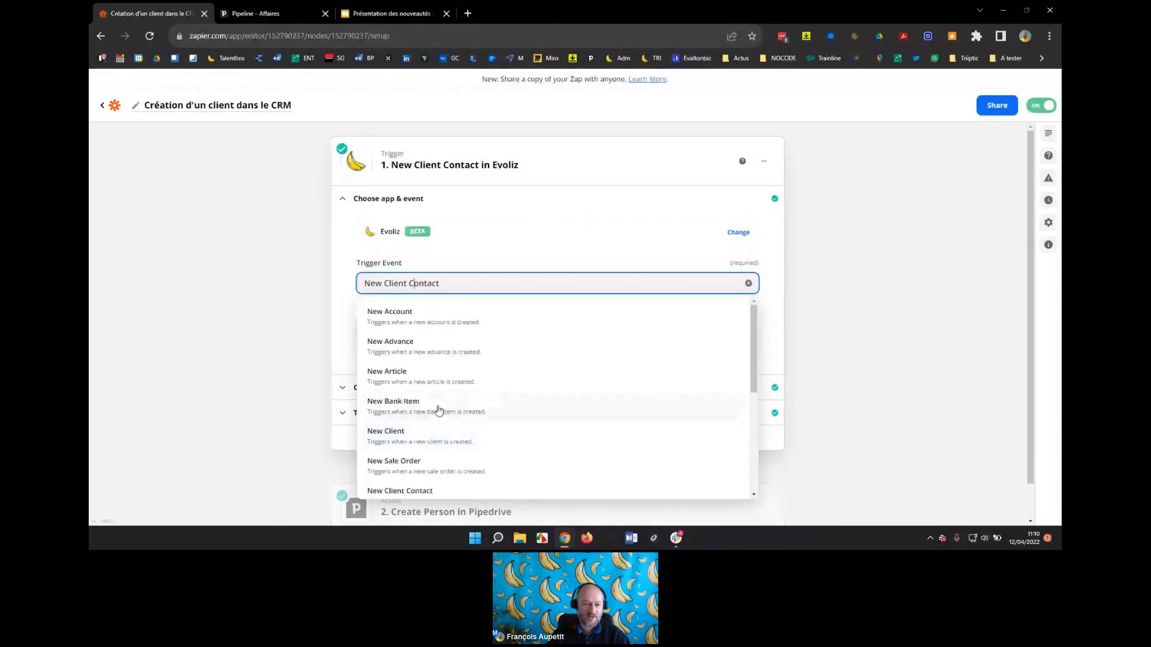
scroll(494, 334, "down", 3)
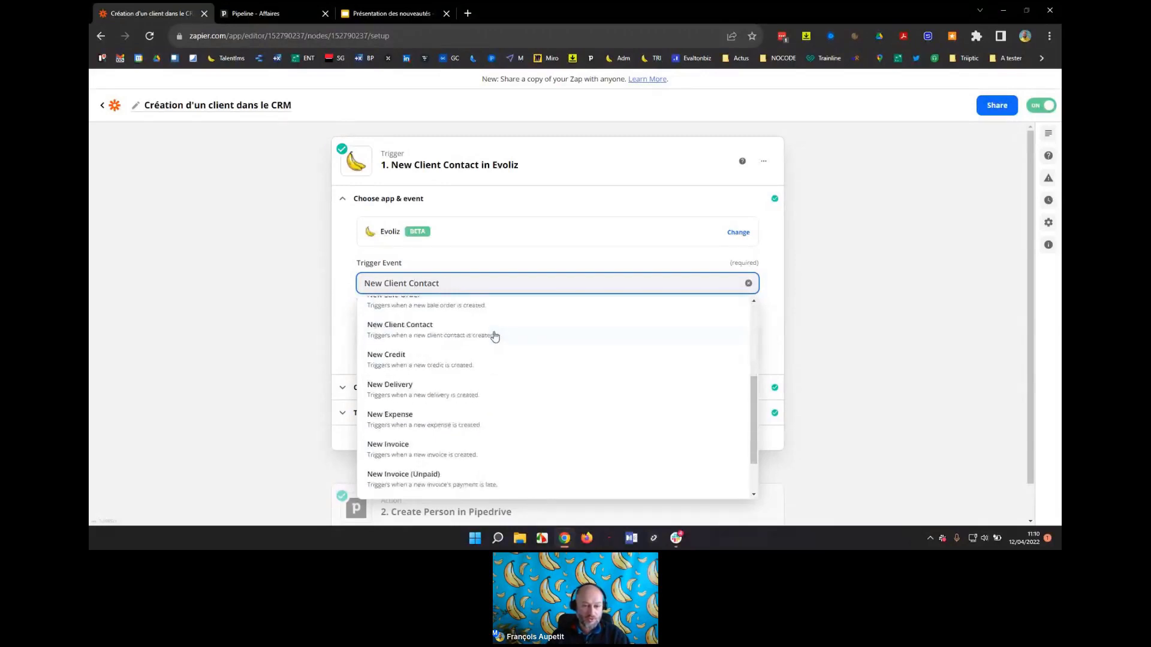
scroll(483, 360, "down", 1)
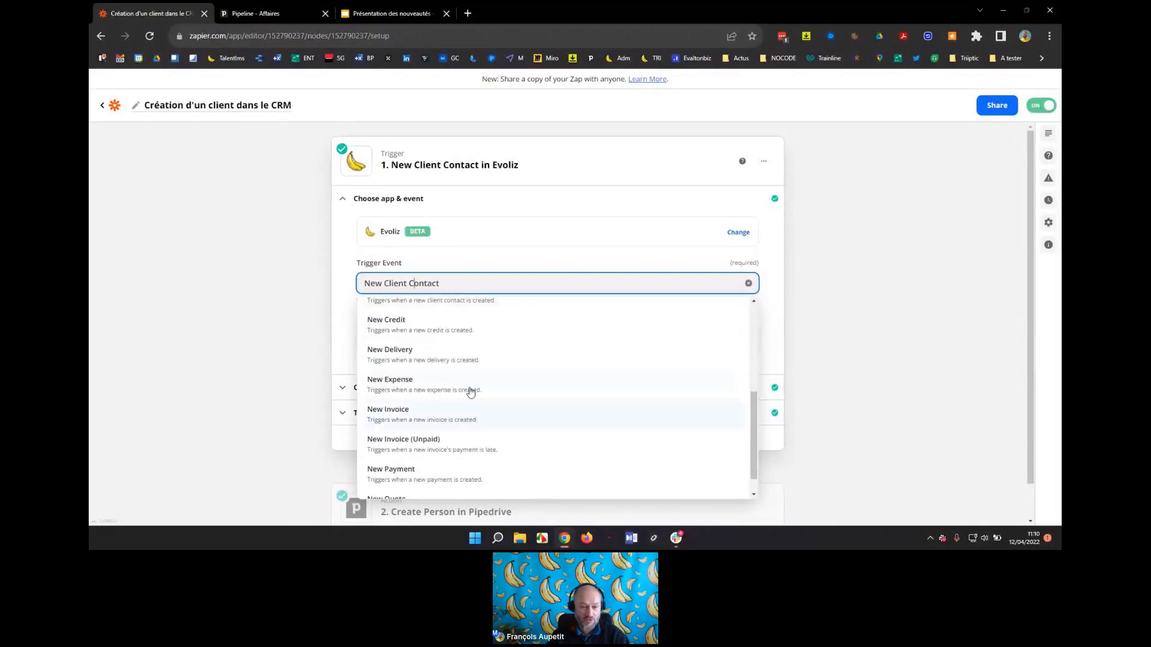
scroll(466, 417, "down", 1)
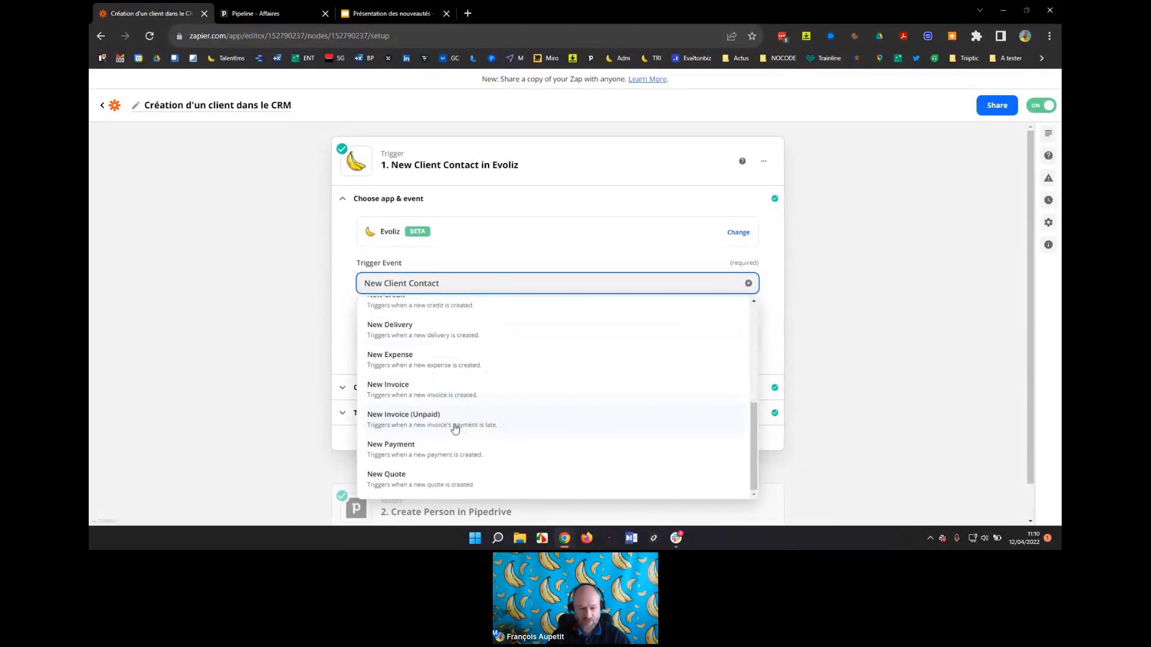
left_click(777, 258)
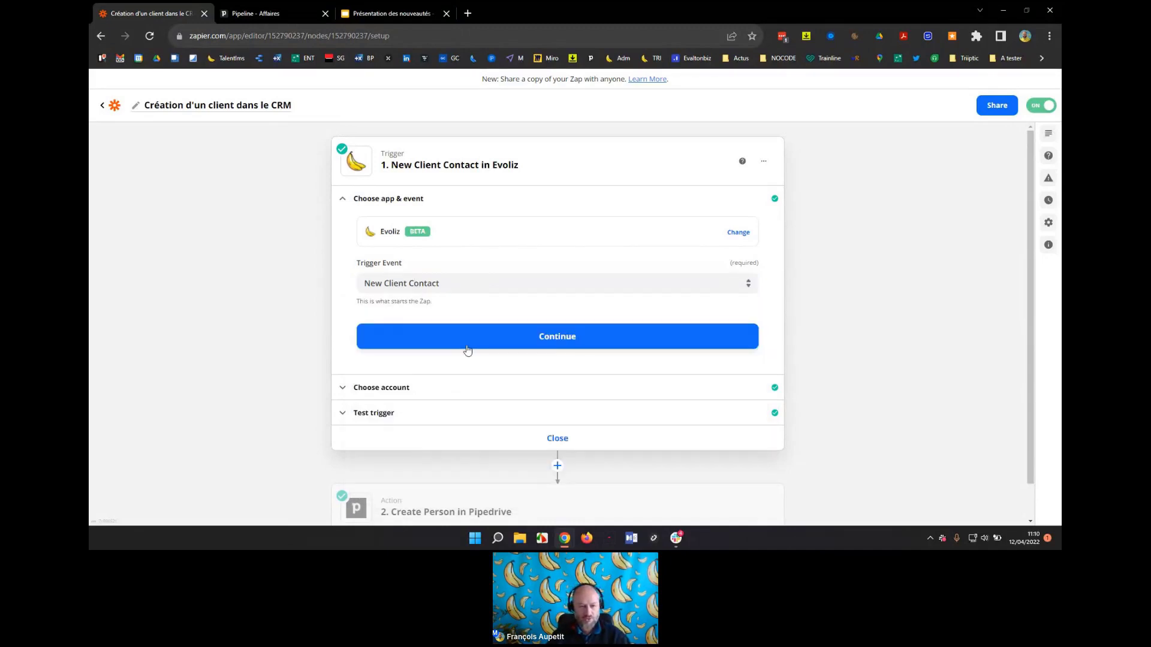
Check the trigger's Evoliz account and sample client contact data, then open the Create Person in Pipedrive step.
left_click(385, 391)
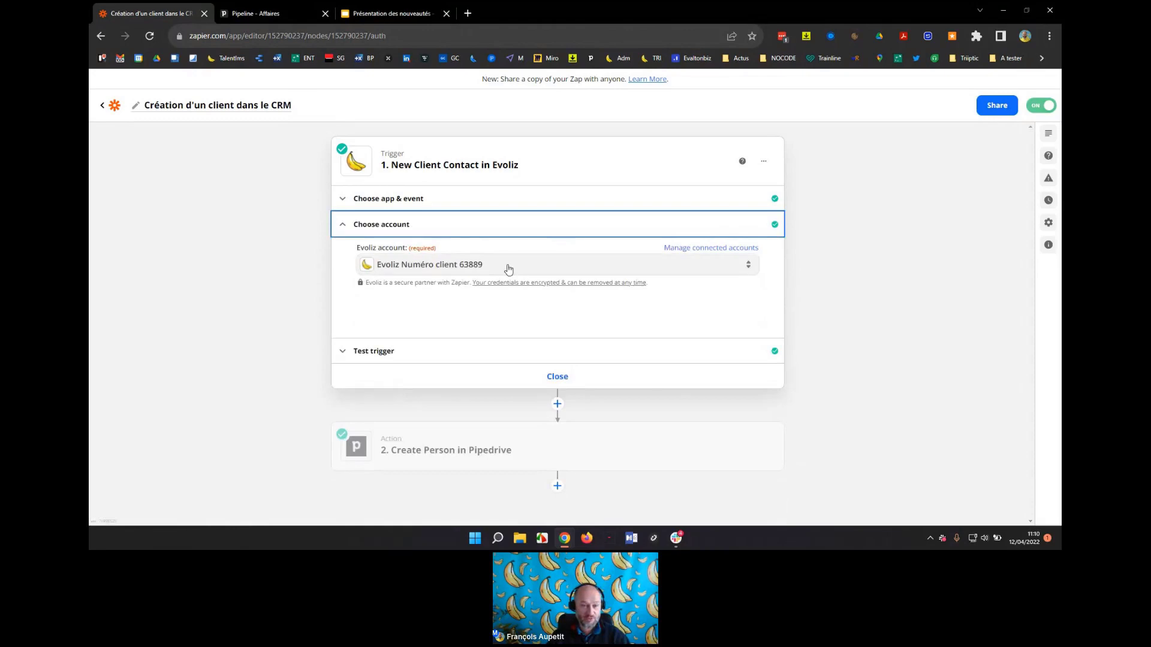
left_click(509, 269)
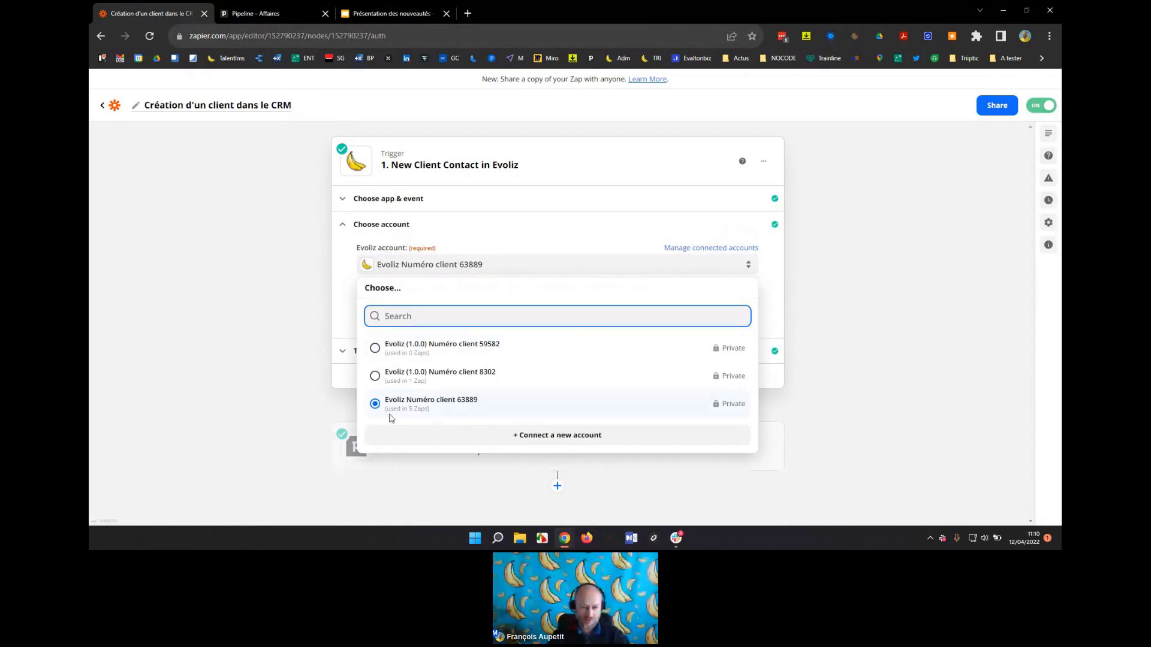
left_click(353, 347)
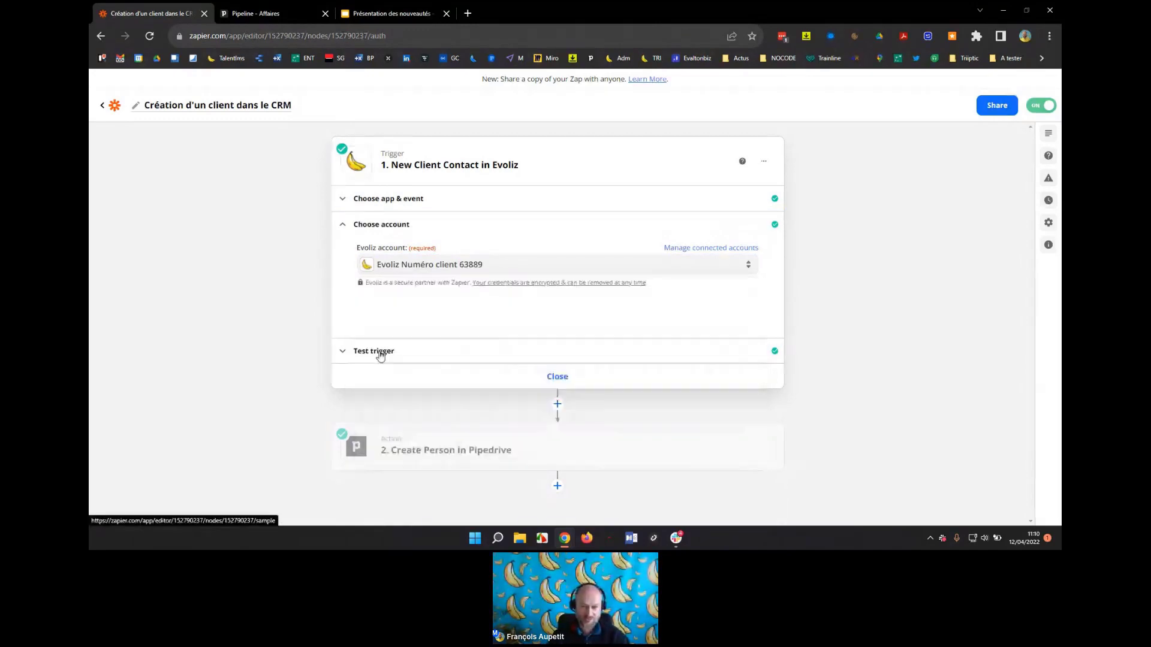
left_click(380, 354)
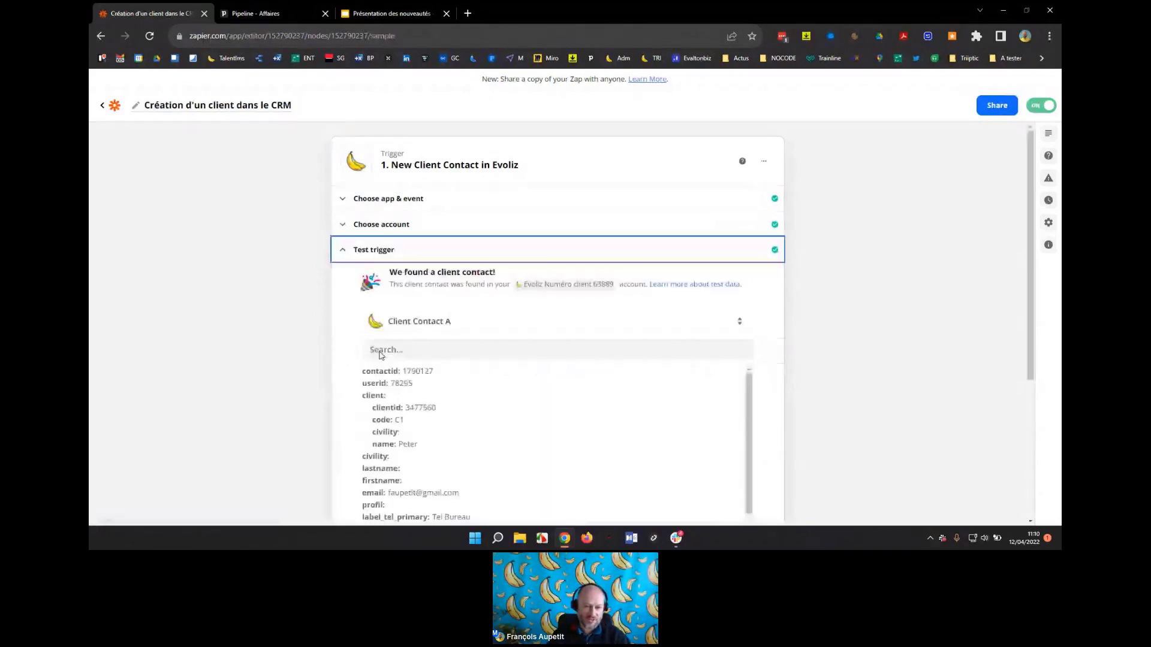
scroll(386, 213, "down", 1)
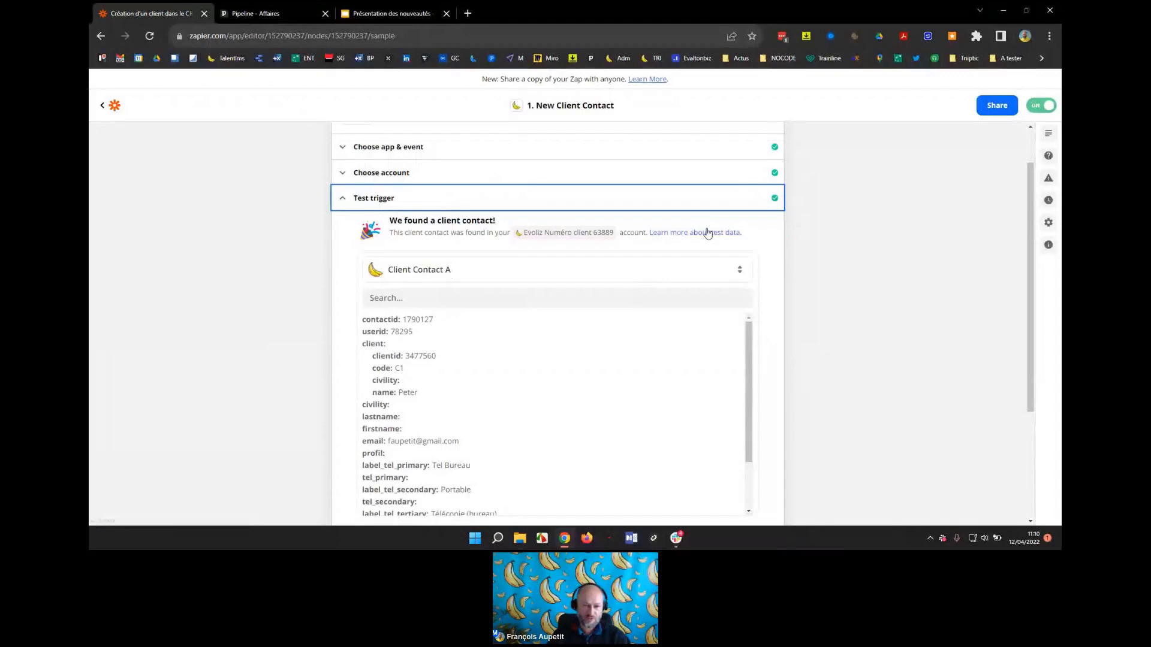
scroll(713, 234, "down", 1)
scroll(617, 303, "down", 2)
scroll(617, 303, "up", 2)
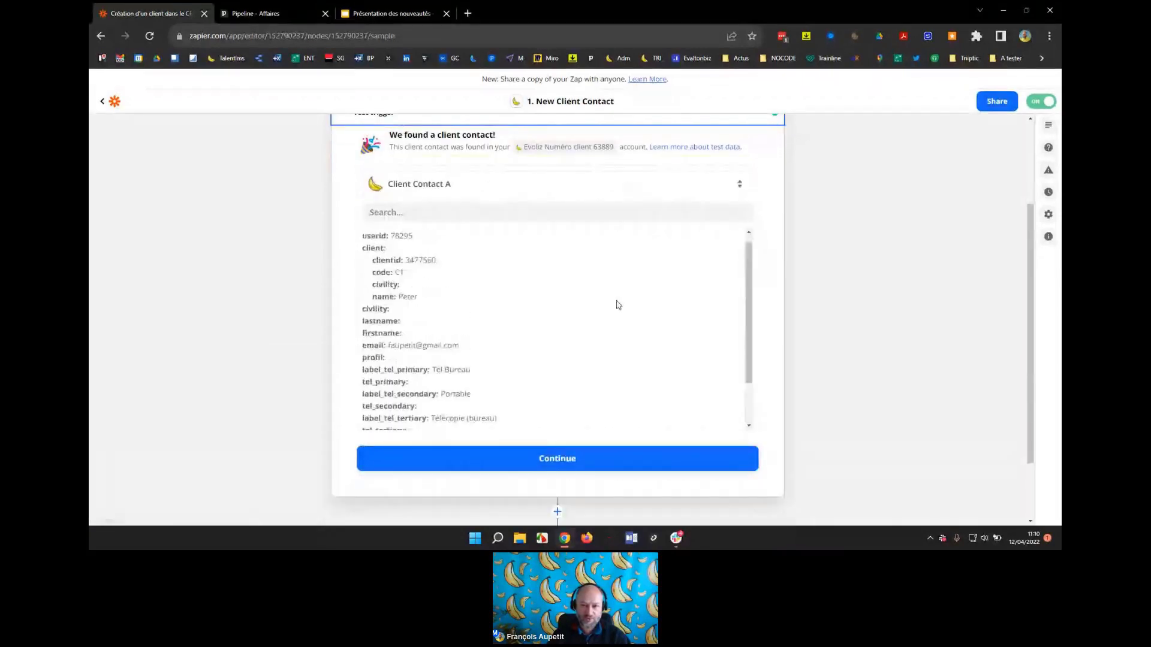
scroll(840, 306, "up", 1)
scroll(707, 290, "up", 1)
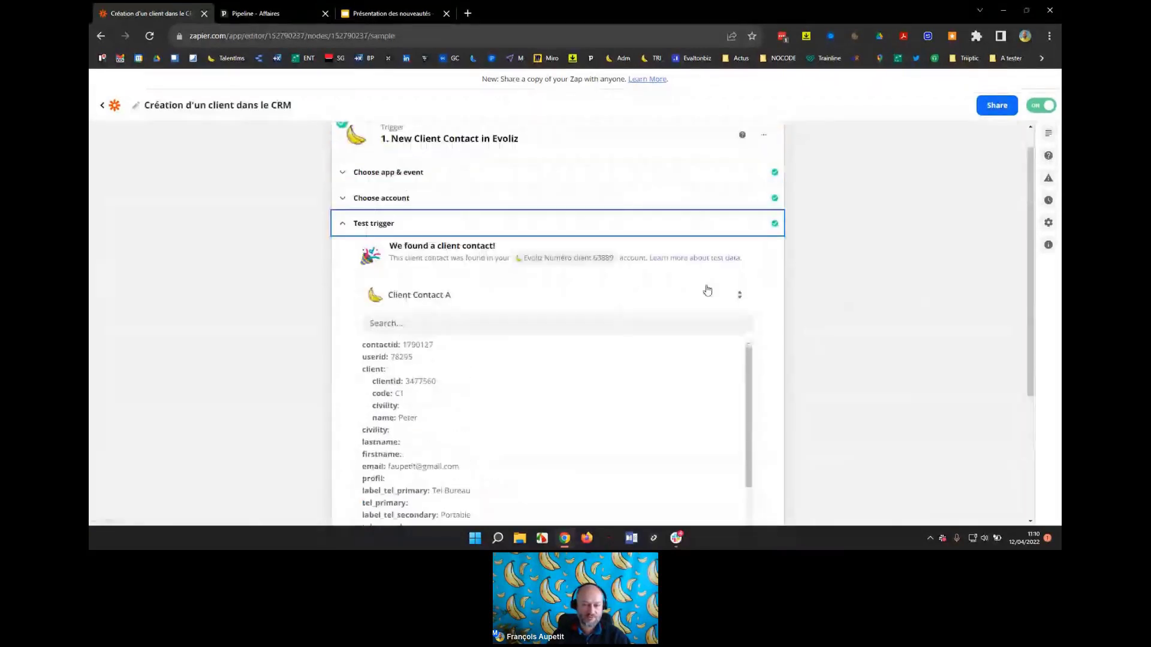
left_click(356, 225)
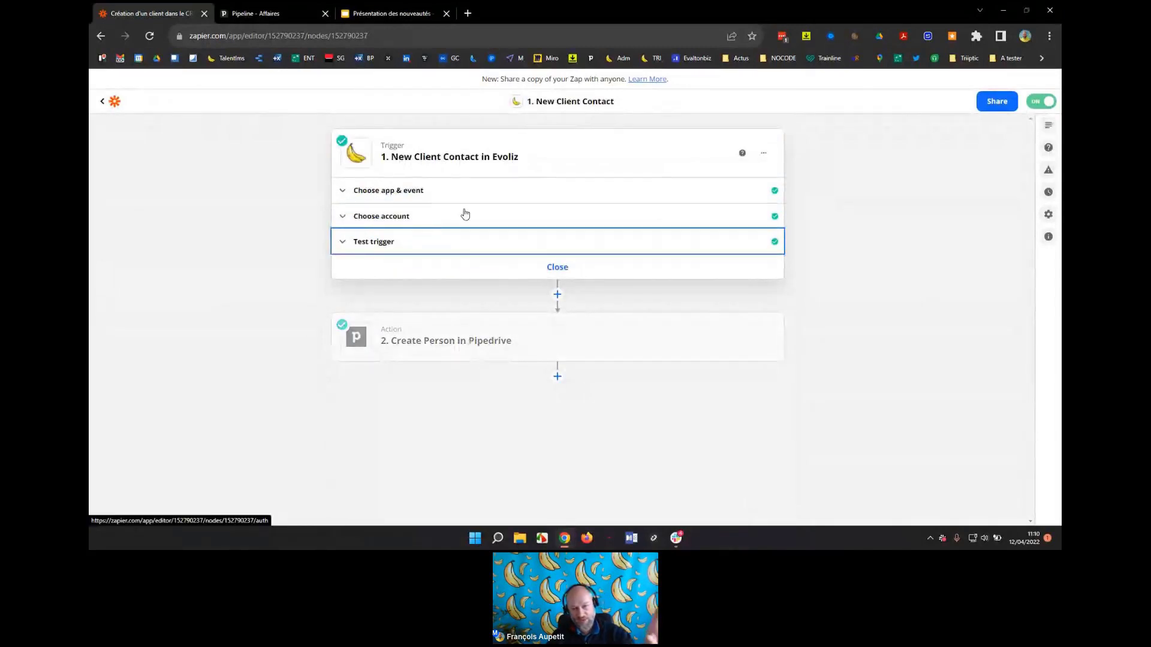
left_click(514, 332)
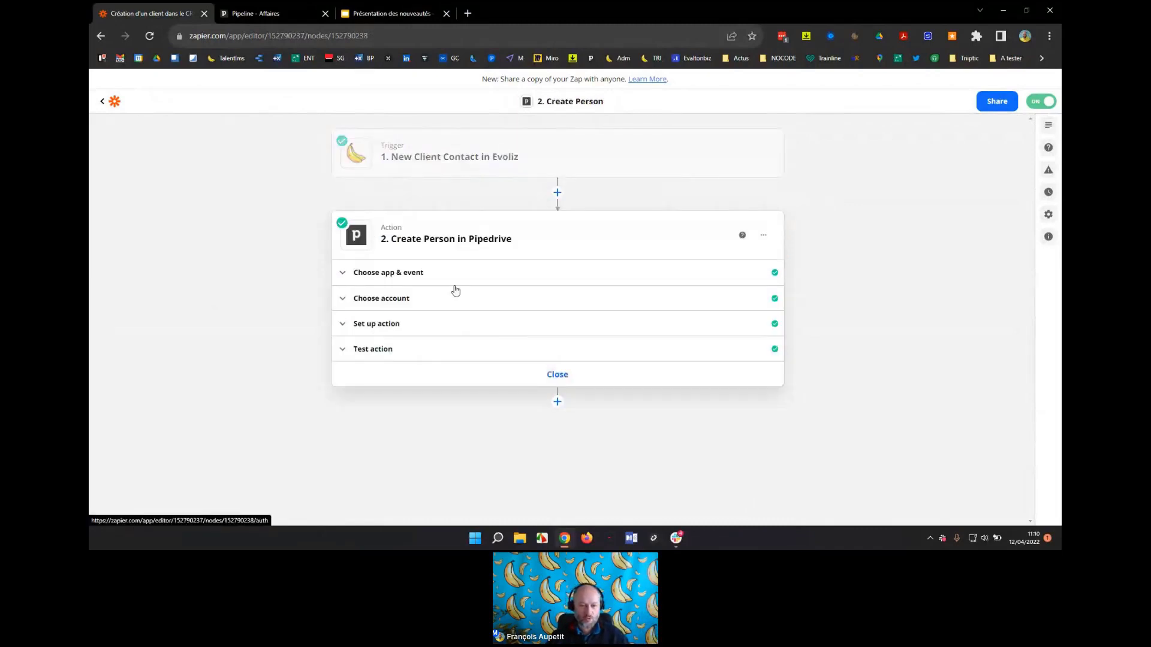
Confirm the Create Person event and Pipedrive account, then reveal the Name and Email field mappings.
left_click(412, 274)
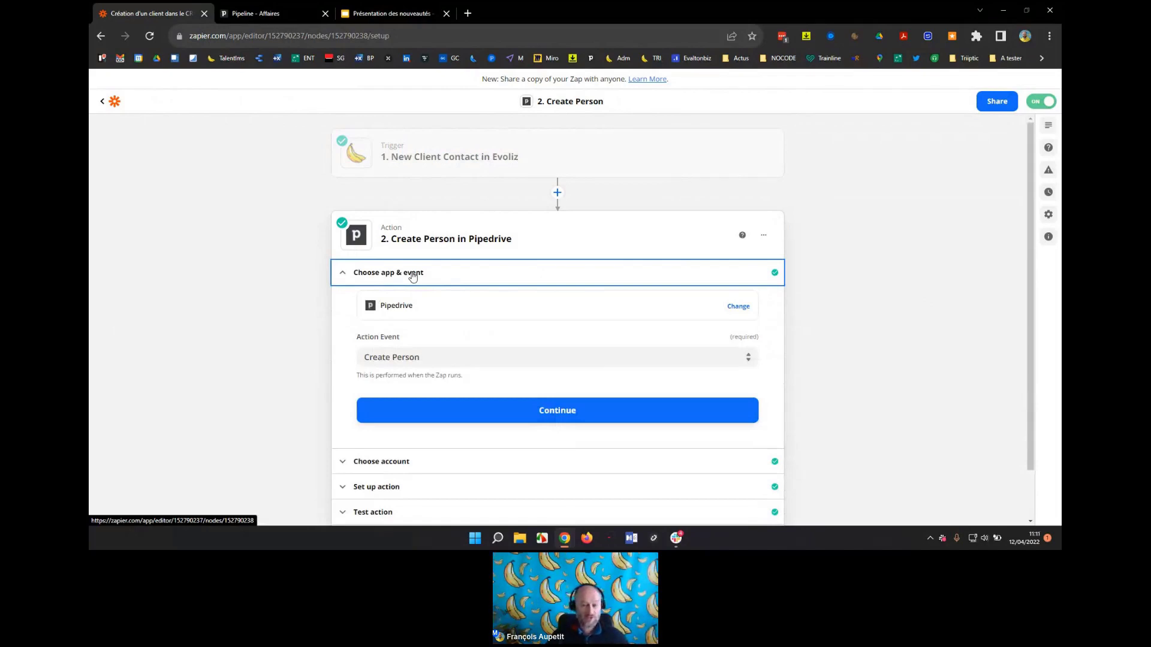
left_click(427, 357)
scroll(432, 372, "down", 3)
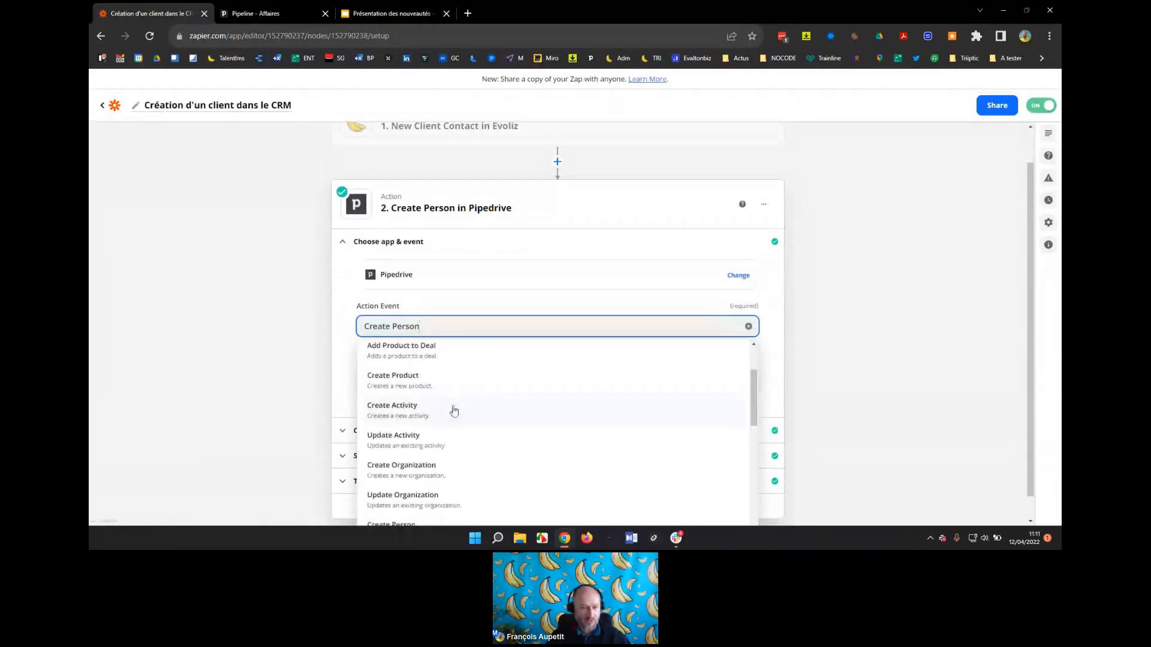
scroll(454, 410, "down", 2)
left_click(345, 334)
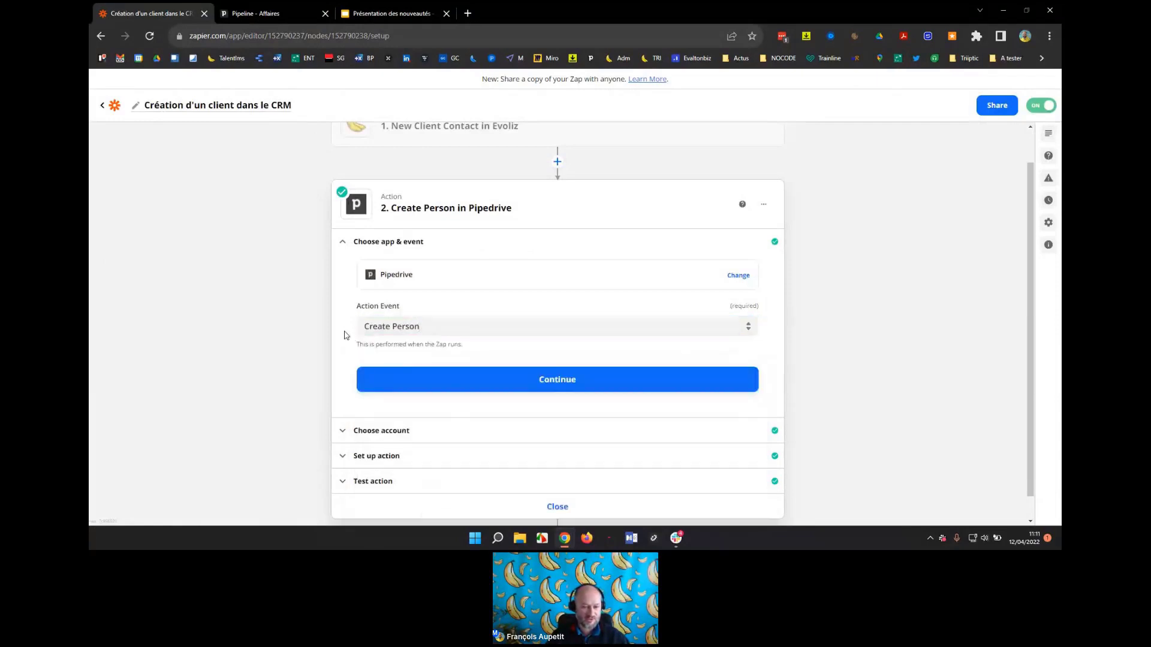
left_click(373, 432)
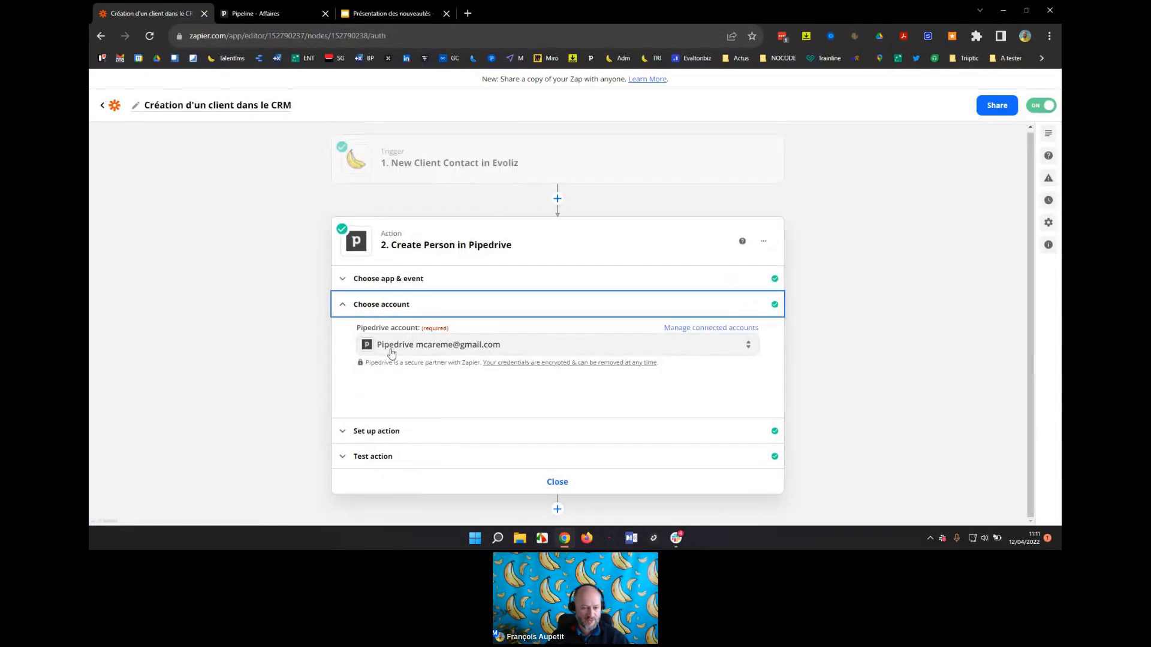
left_click(382, 446)
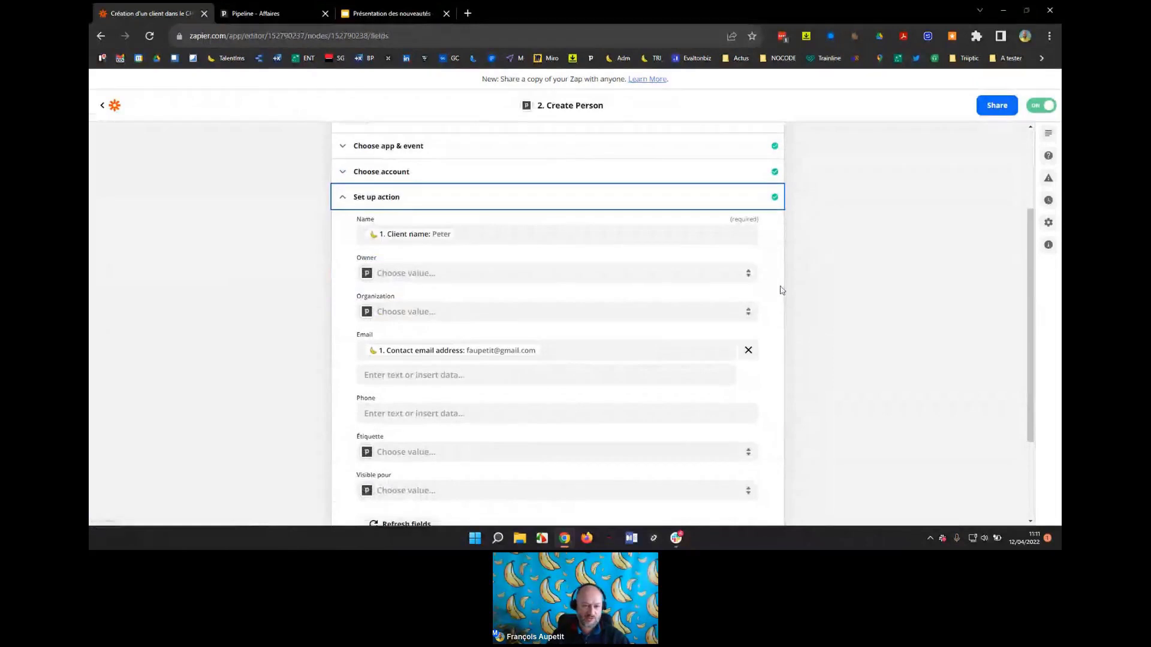
Keep Name mapped to the Evoliz client name and Email to the contact email address.
scroll(781, 290, "down", 1)
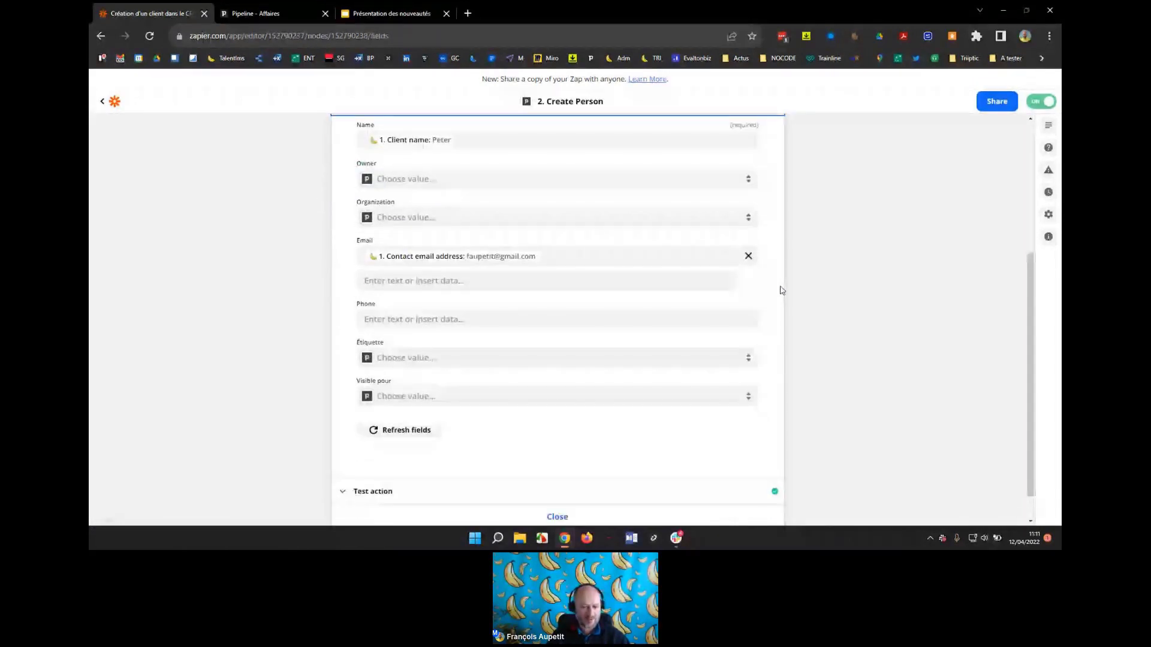
scroll(783, 294, "up", 1)
scroll(784, 299, "up", 1)
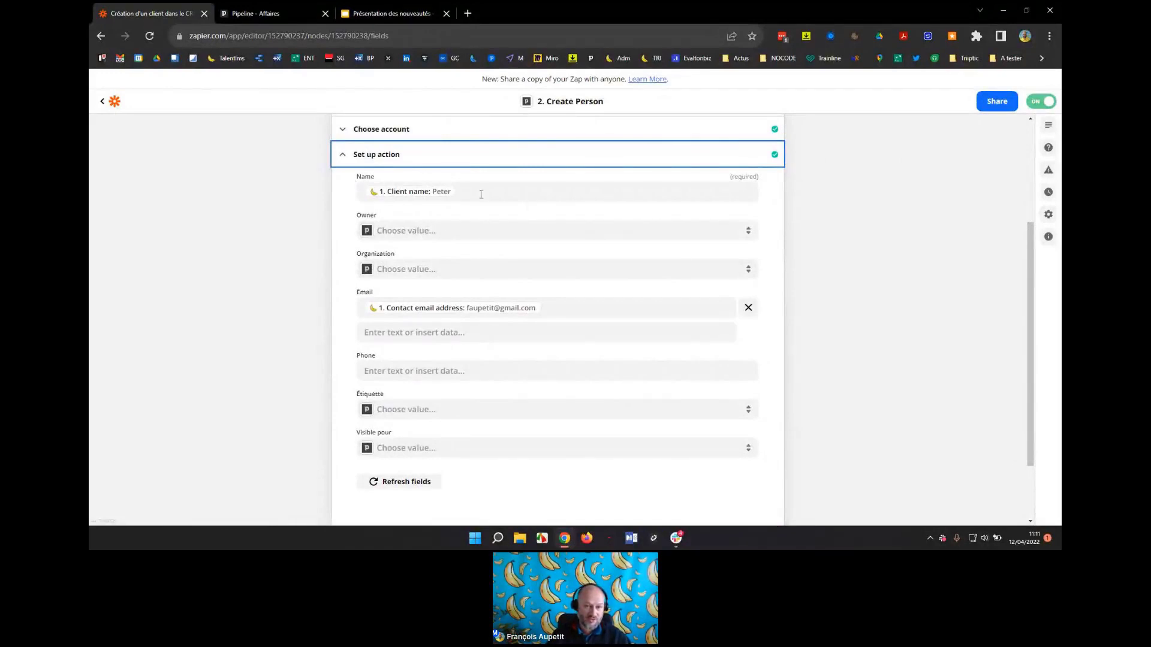
scroll(529, 206, "up", 1)
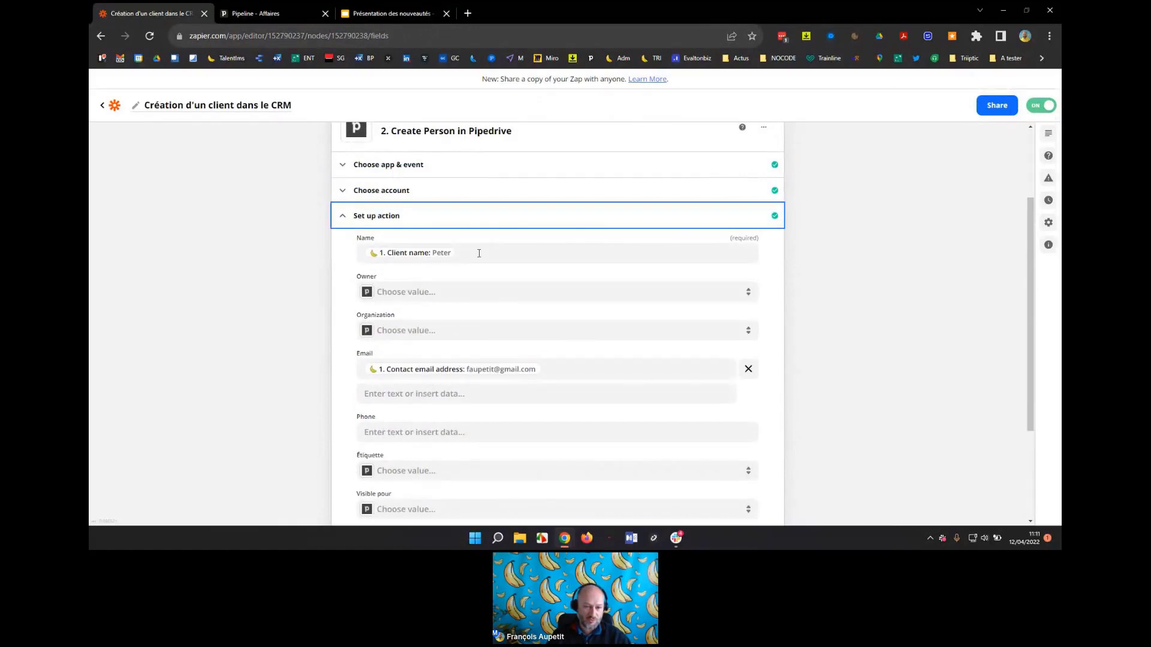
left_click(479, 254)
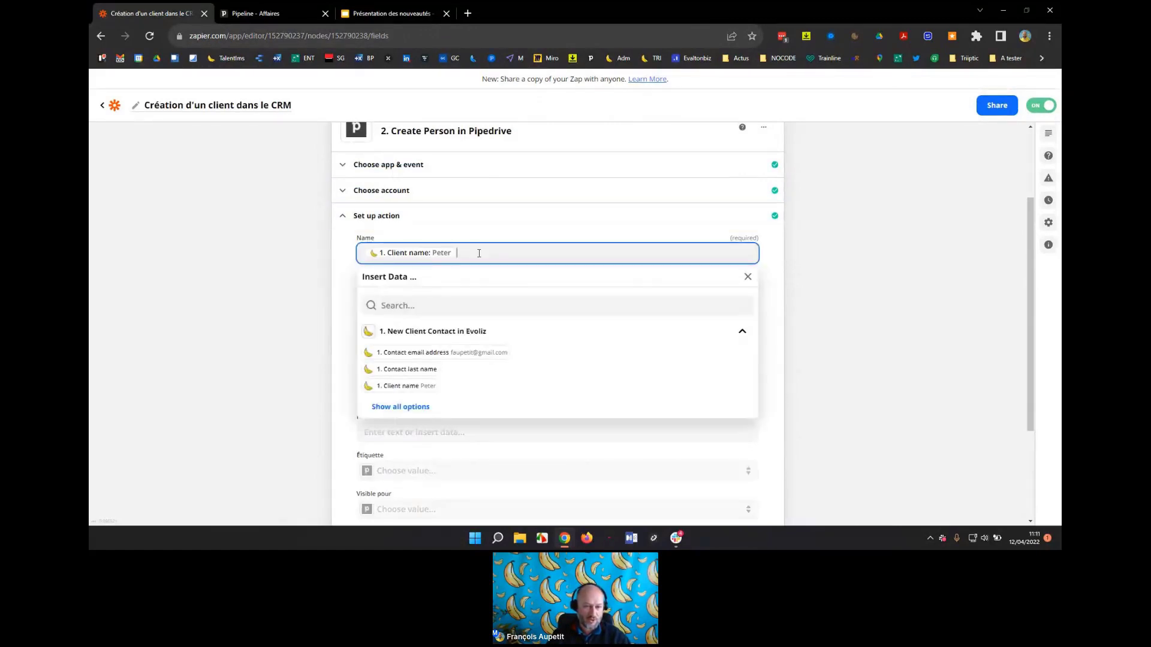
left_click(385, 409)
scroll(461, 383, "down", 1)
scroll(466, 372, "down", 3)
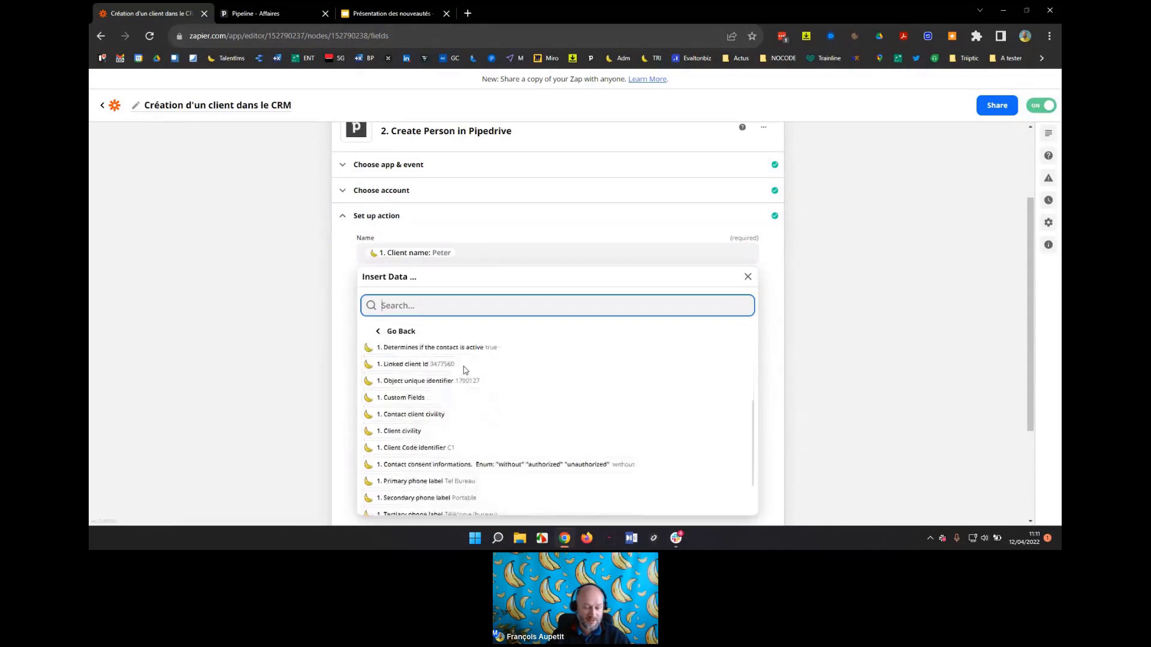
scroll(464, 377, "up", 1)
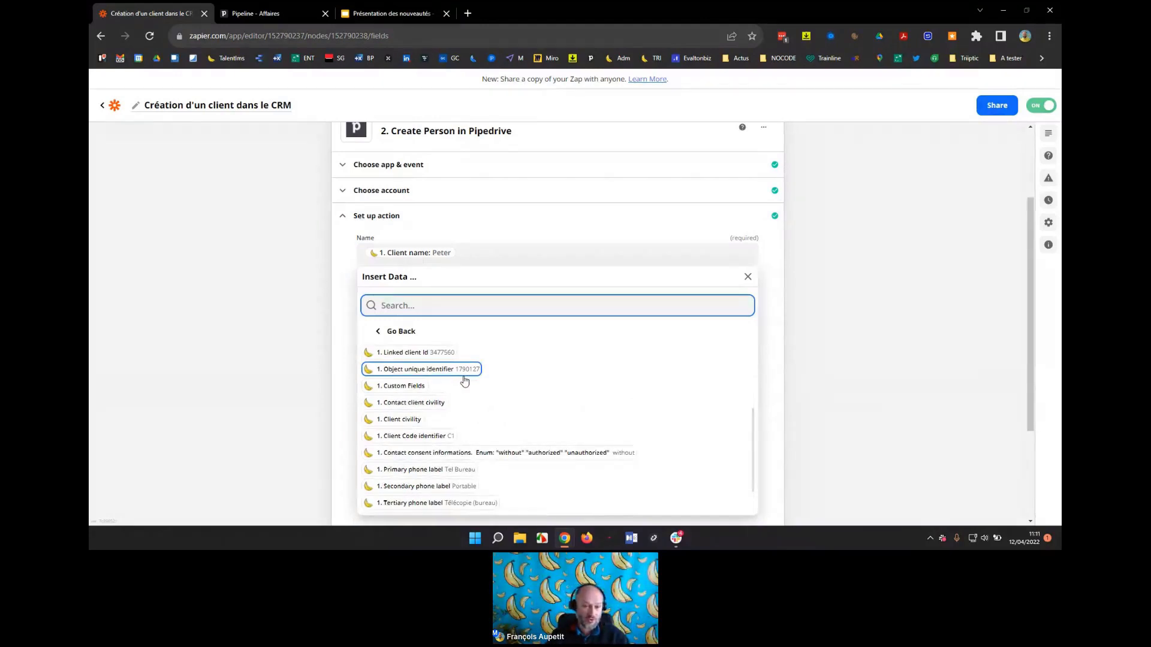
left_click(429, 259)
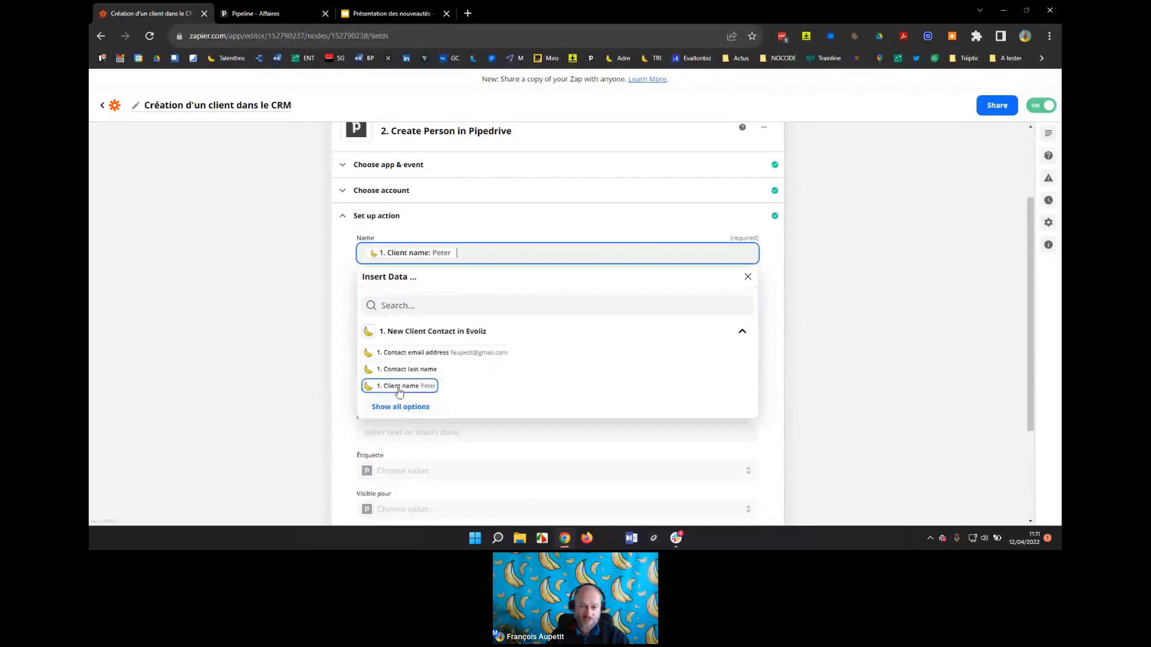
left_click(770, 306)
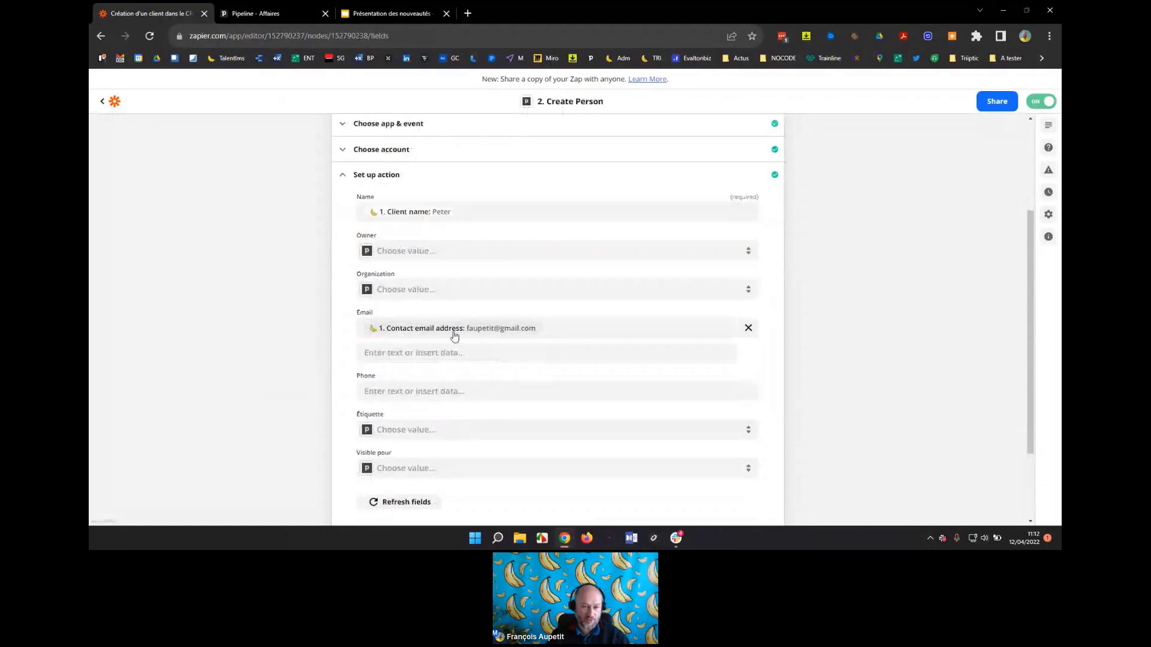
left_click(568, 328)
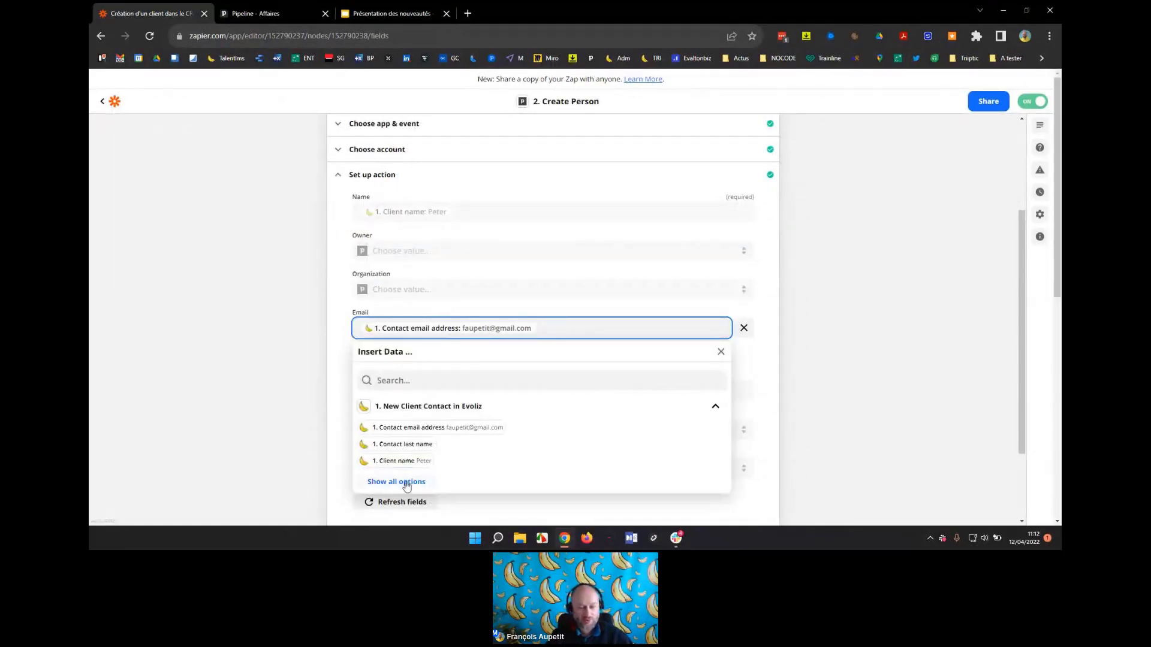
left_click(774, 299)
Test the Pipedrive Create Person step successfully and close it.
scroll(772, 299, "down", 2)
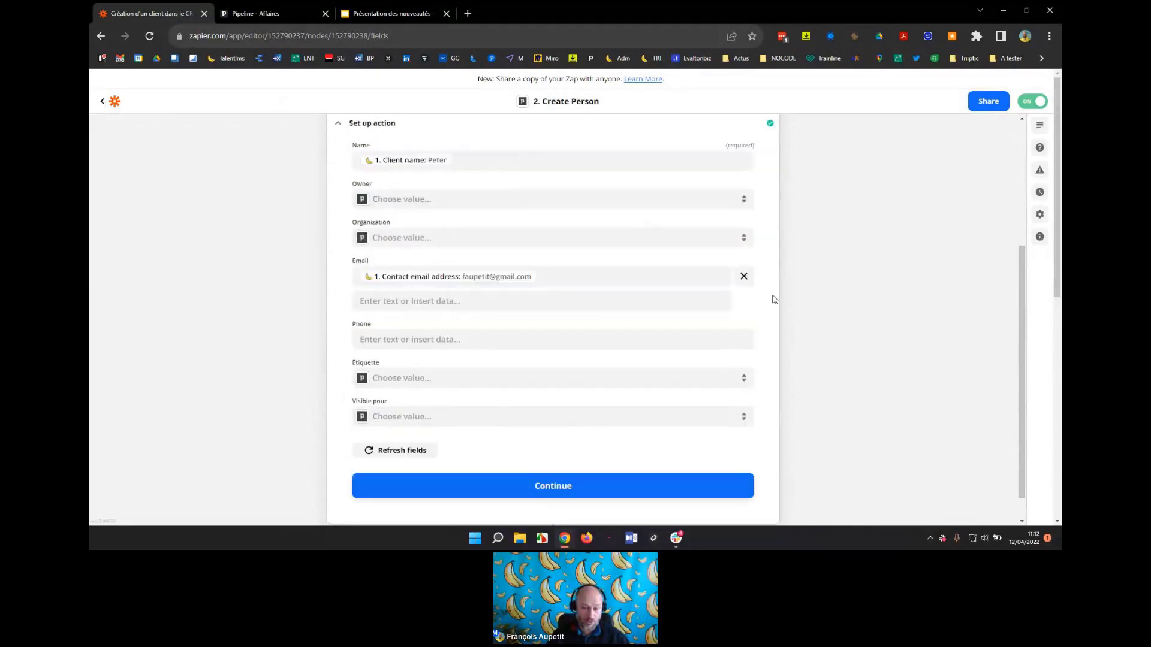
left_click(557, 465)
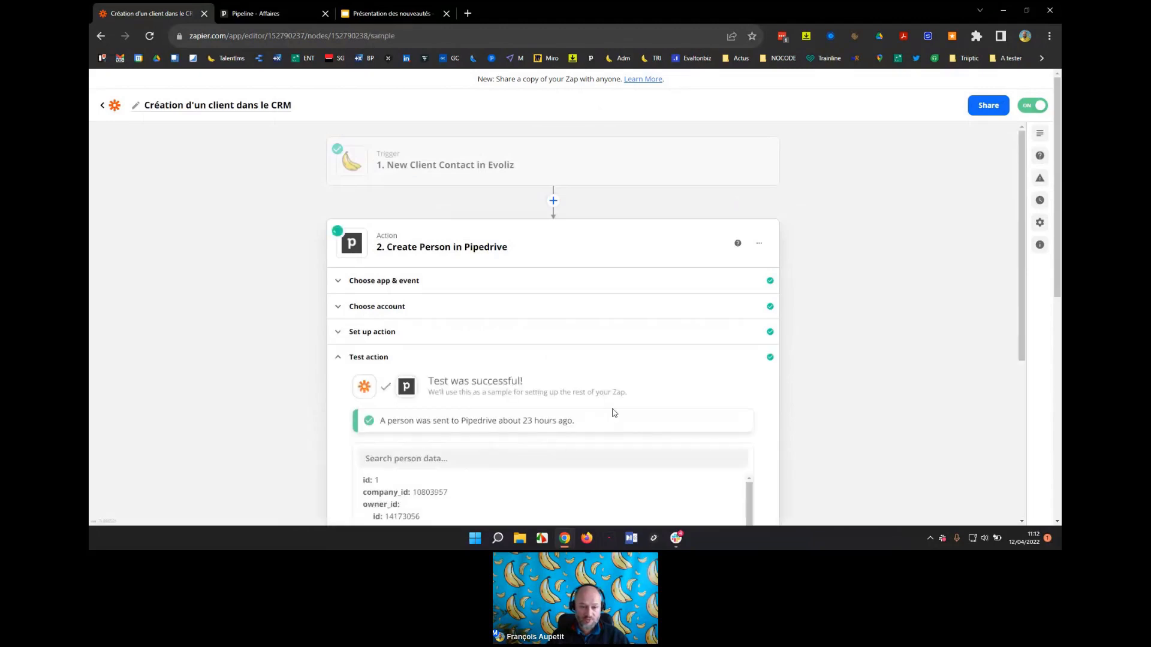
scroll(614, 413, "down", 2)
scroll(616, 406, "down", 2)
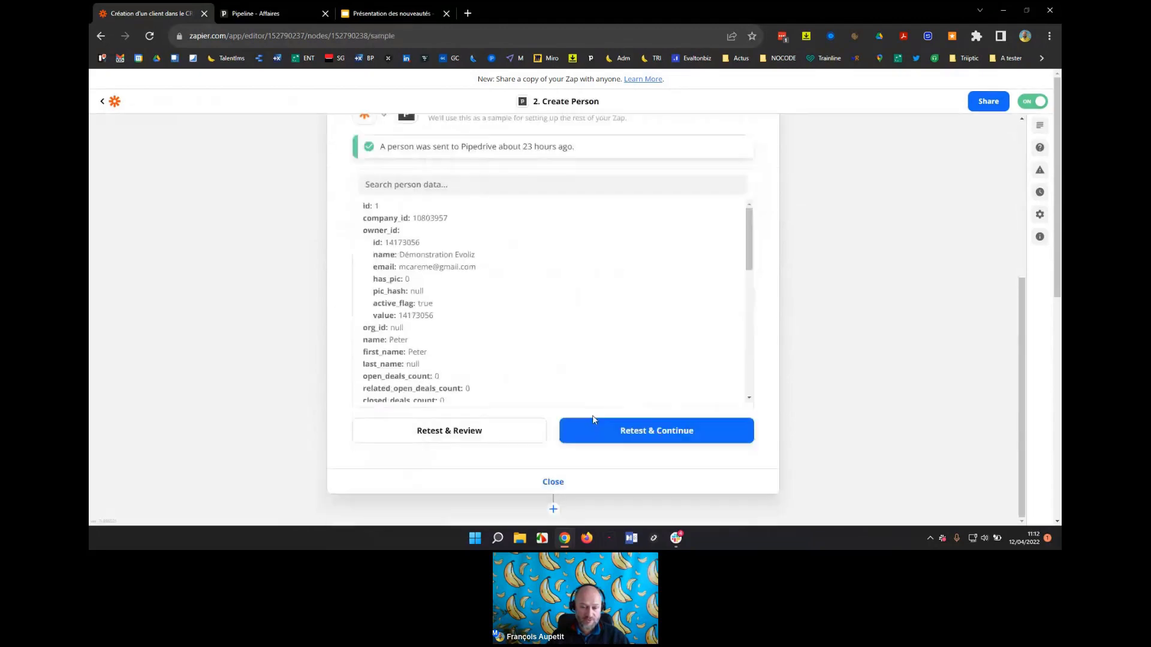
left_click(559, 483)
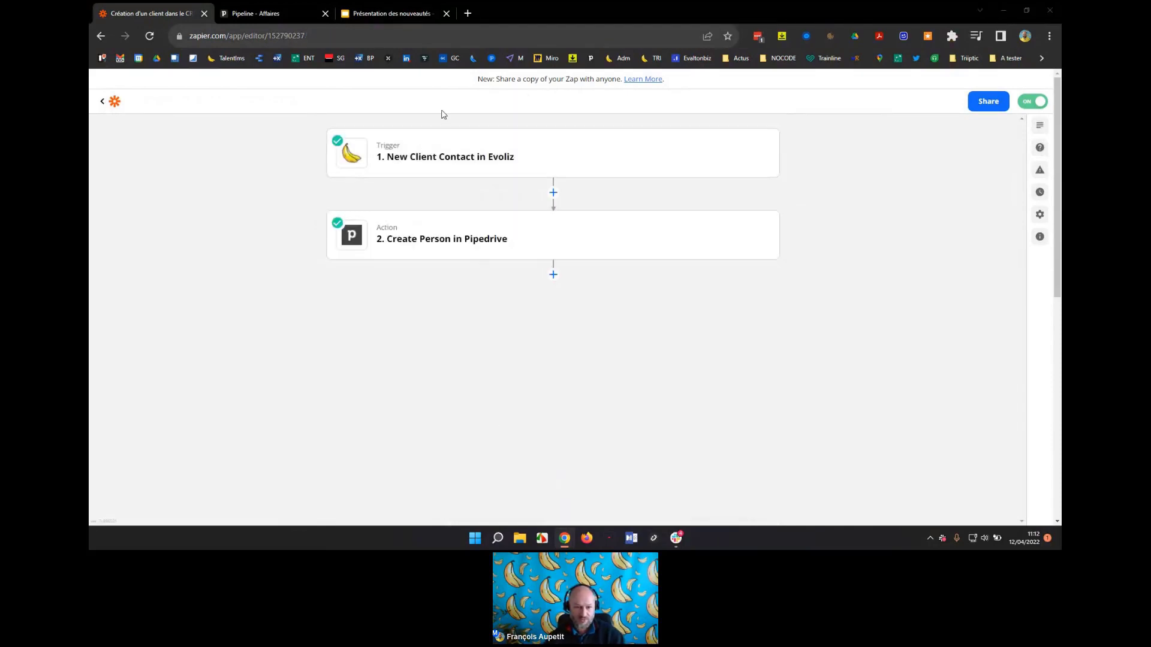
Switch to Evoliz's client list window and go to the quotes section.
key("alt+Tab")
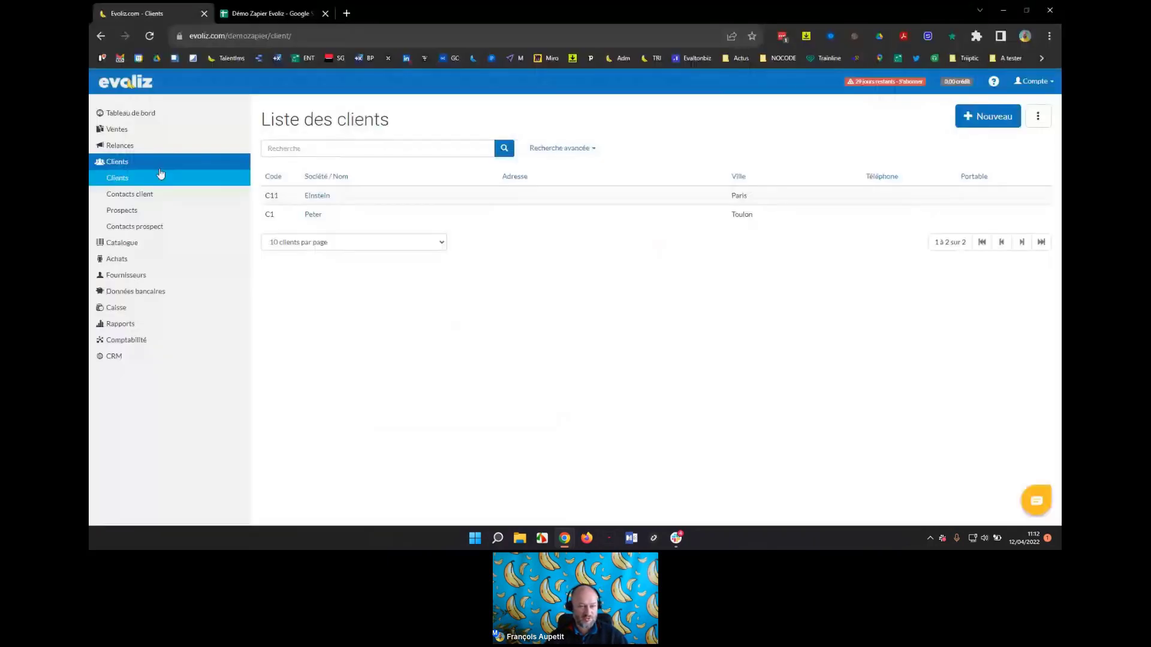
left_click(120, 131)
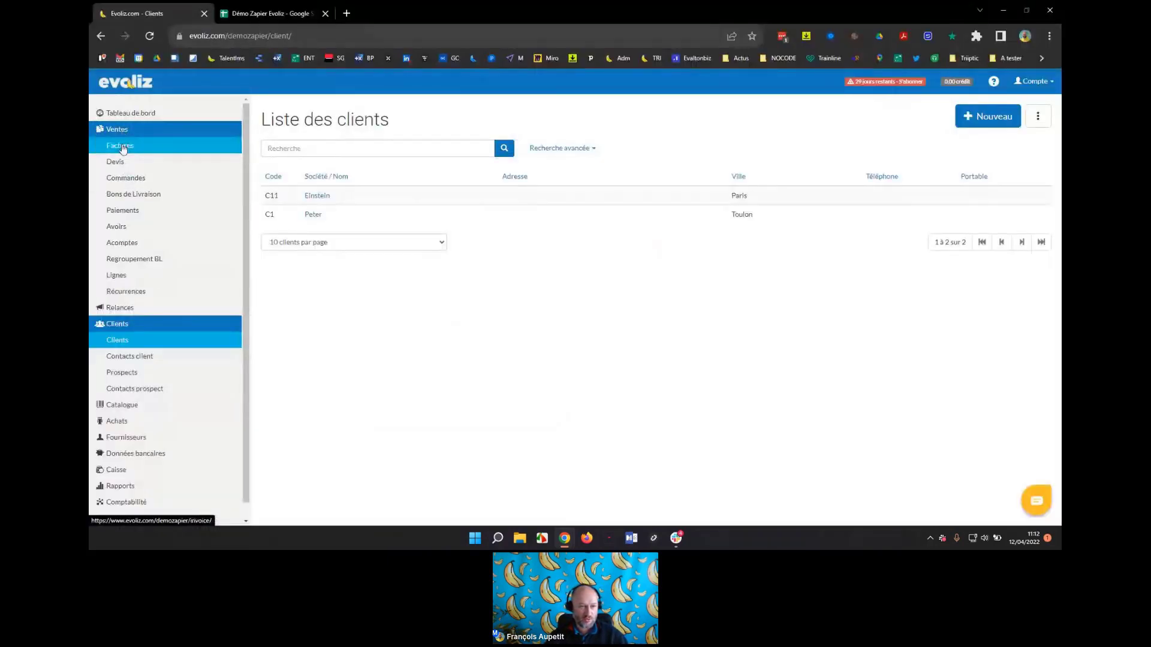
left_click(119, 163)
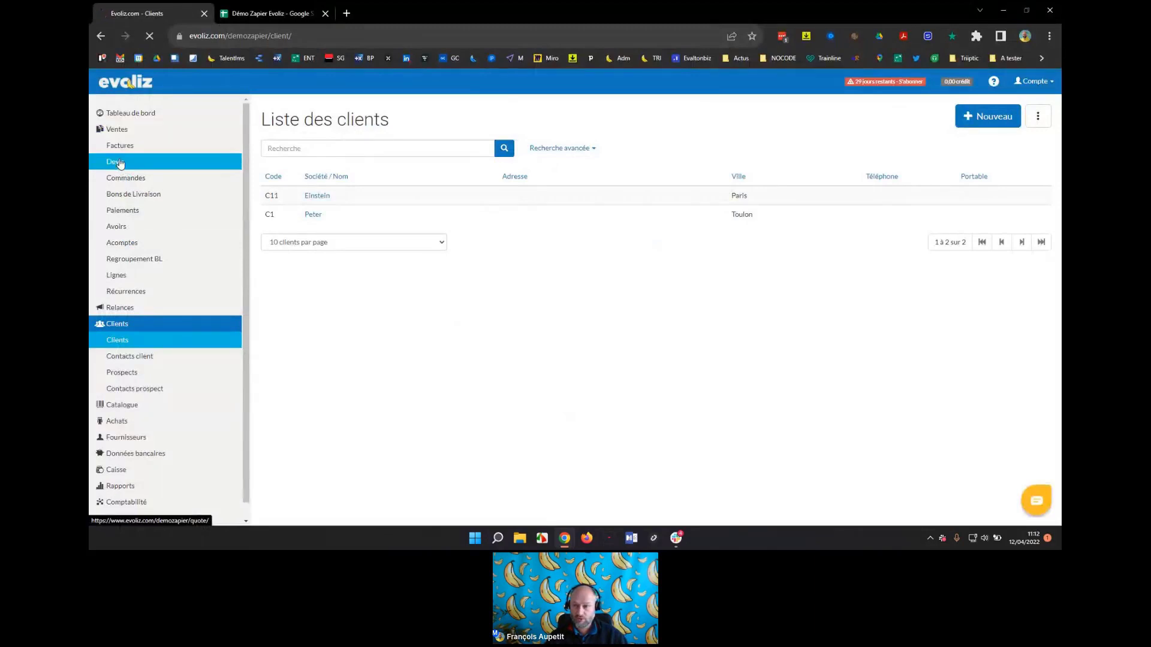
Start a new quote and enter new client 'Client démo zapier', 83000 Toulon, with a contact e-mail.
left_click(987, 116)
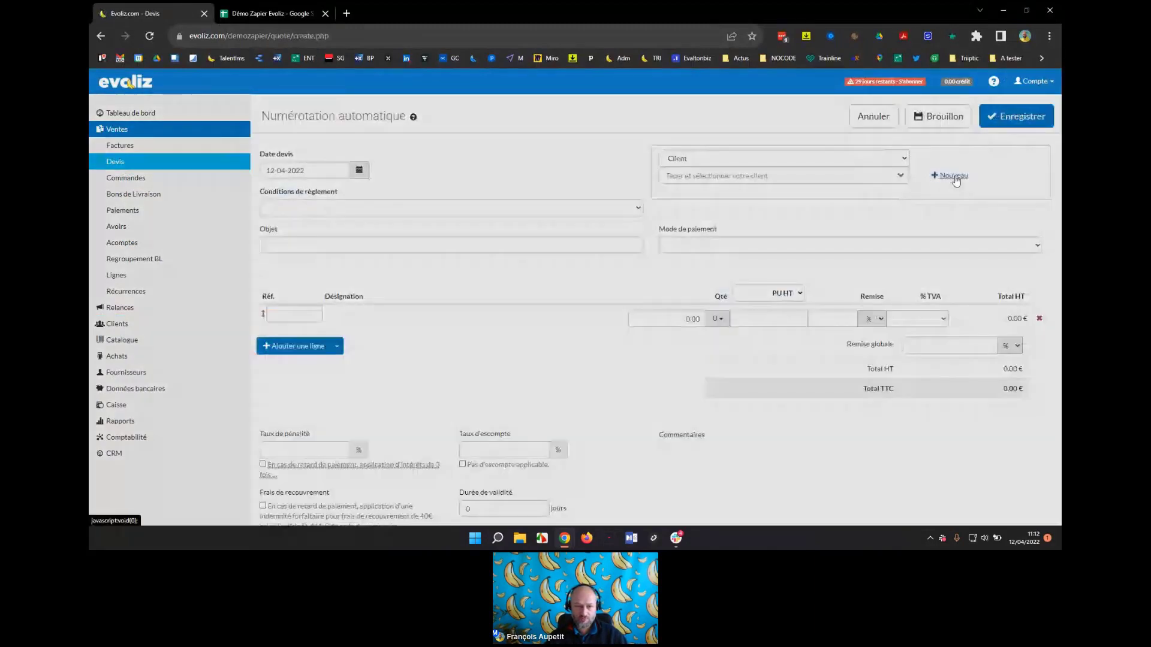
left_click(952, 175)
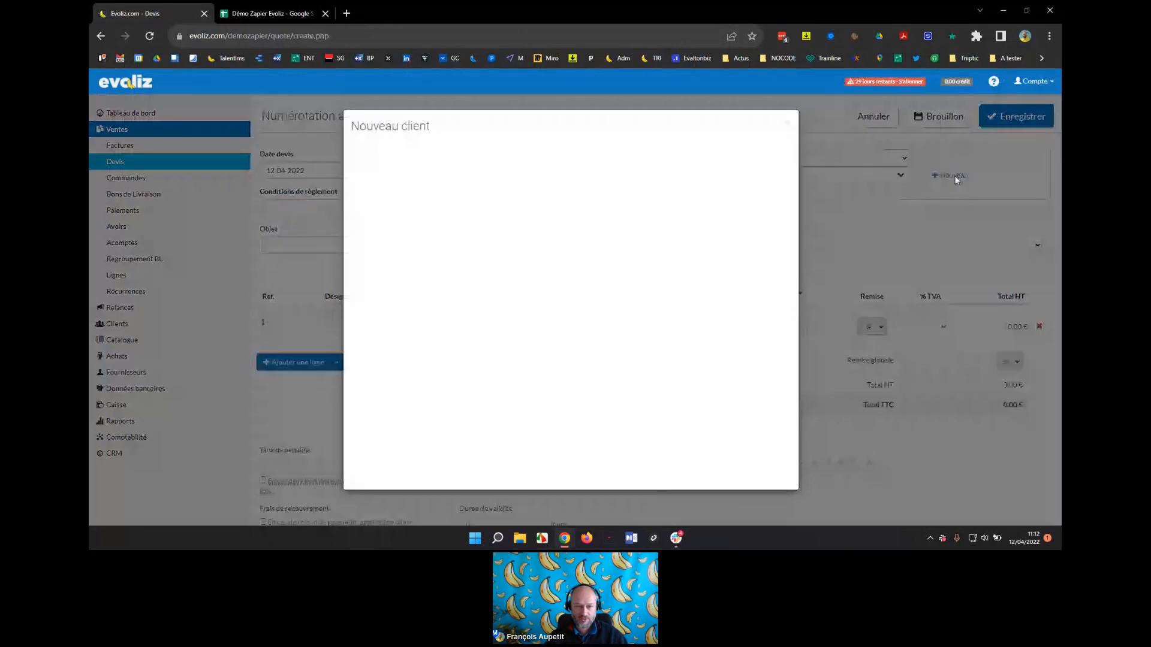
left_click(425, 221)
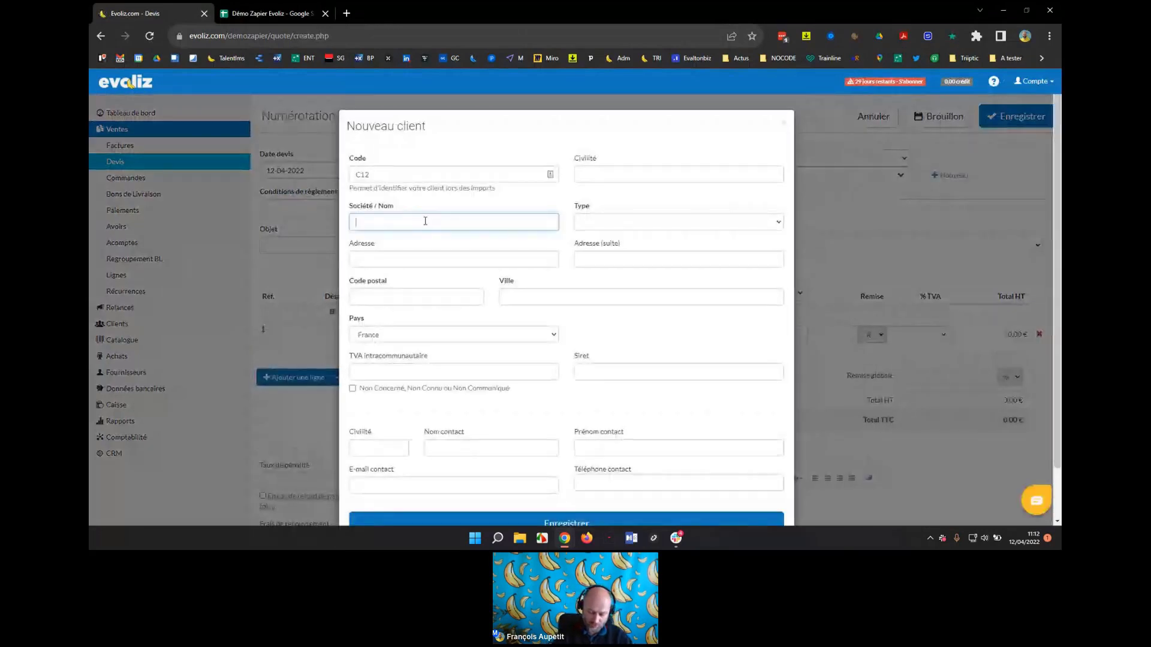
type("Cli")
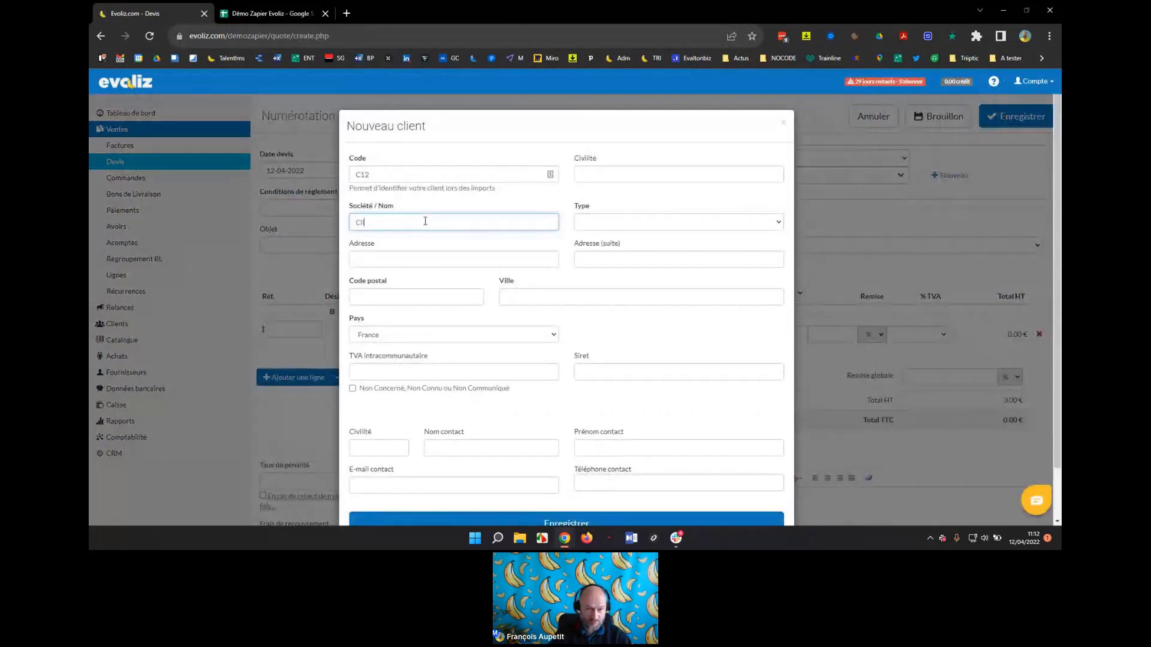
type("ent démo")
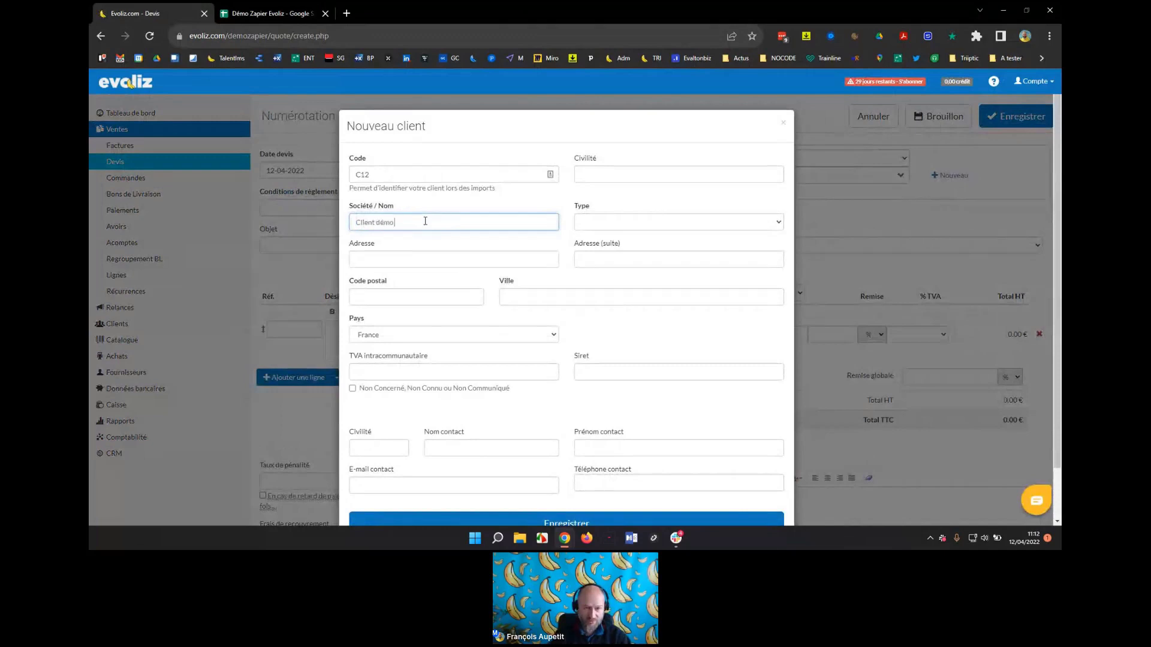
type(" zapier")
left_click(424, 295)
type("83000")
left_click(521, 294)
type("Toulon")
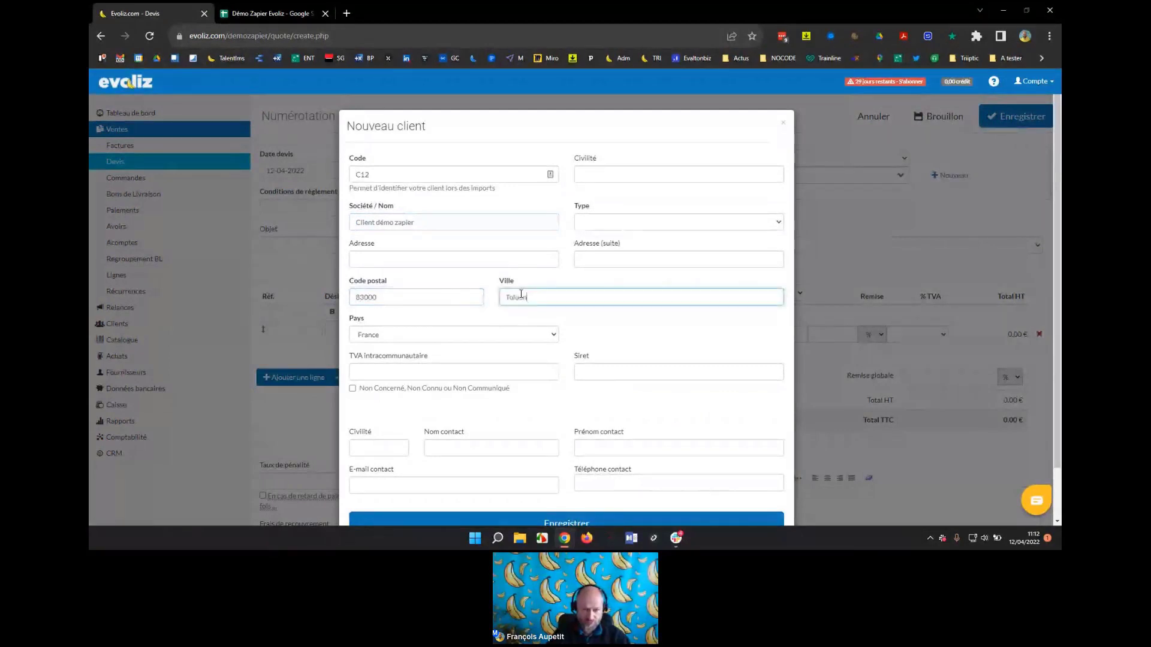
left_click_drag(530, 297, 487, 300)
type("Toulon")
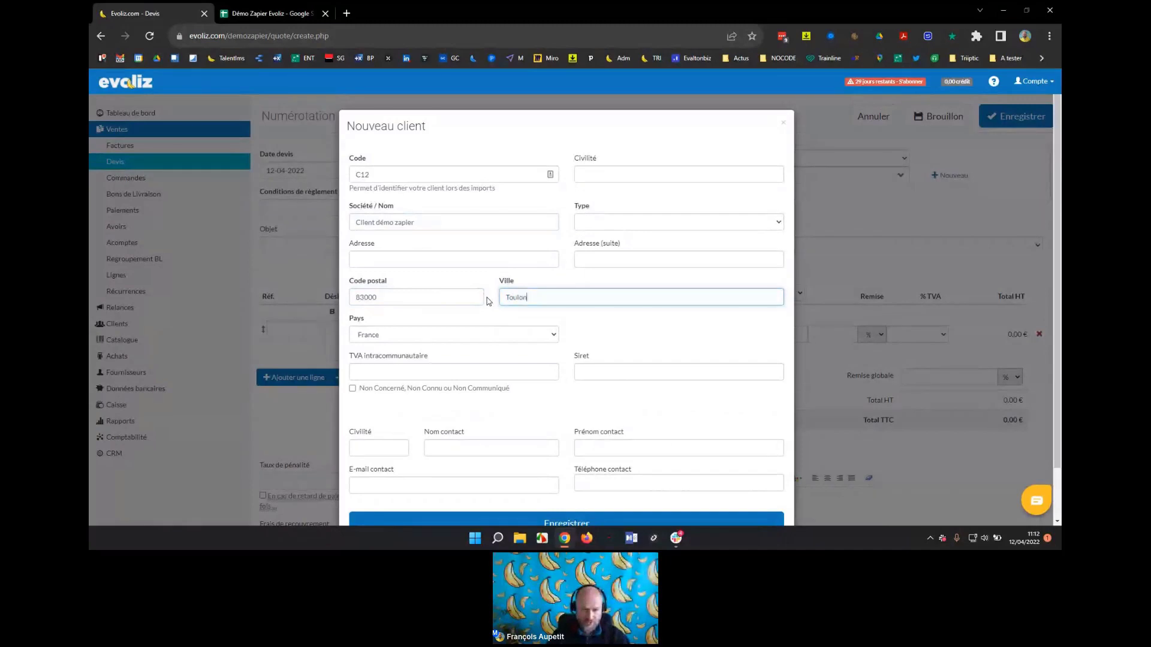
scroll(489, 301, "down", 1)
left_click(395, 427)
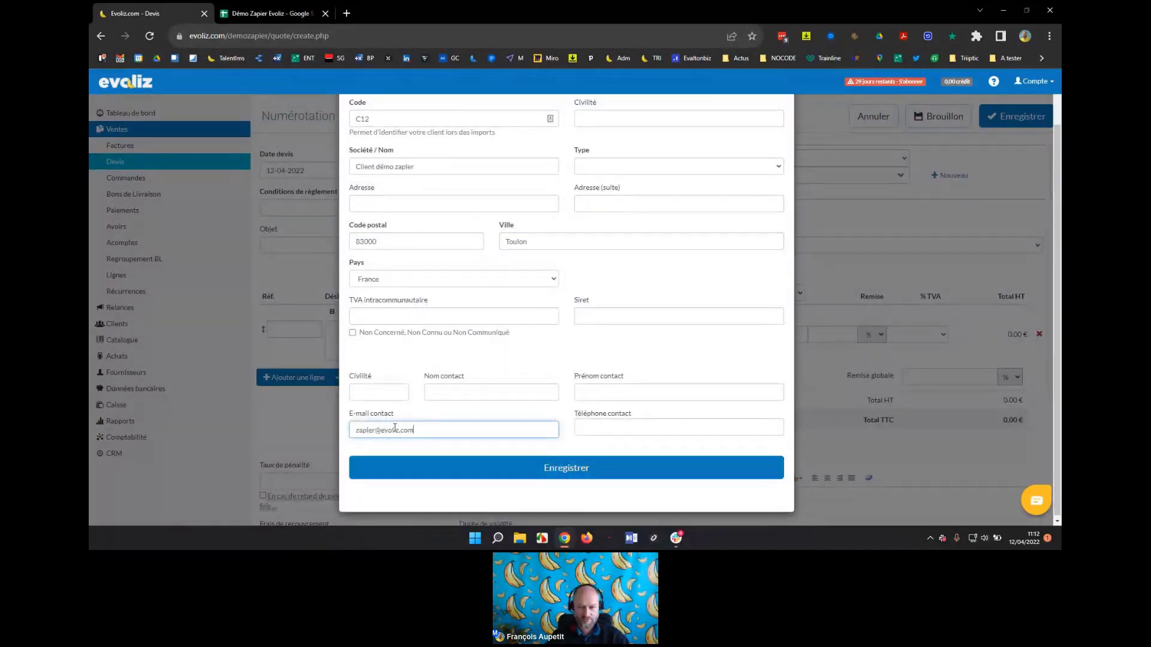
left_click(576, 476)
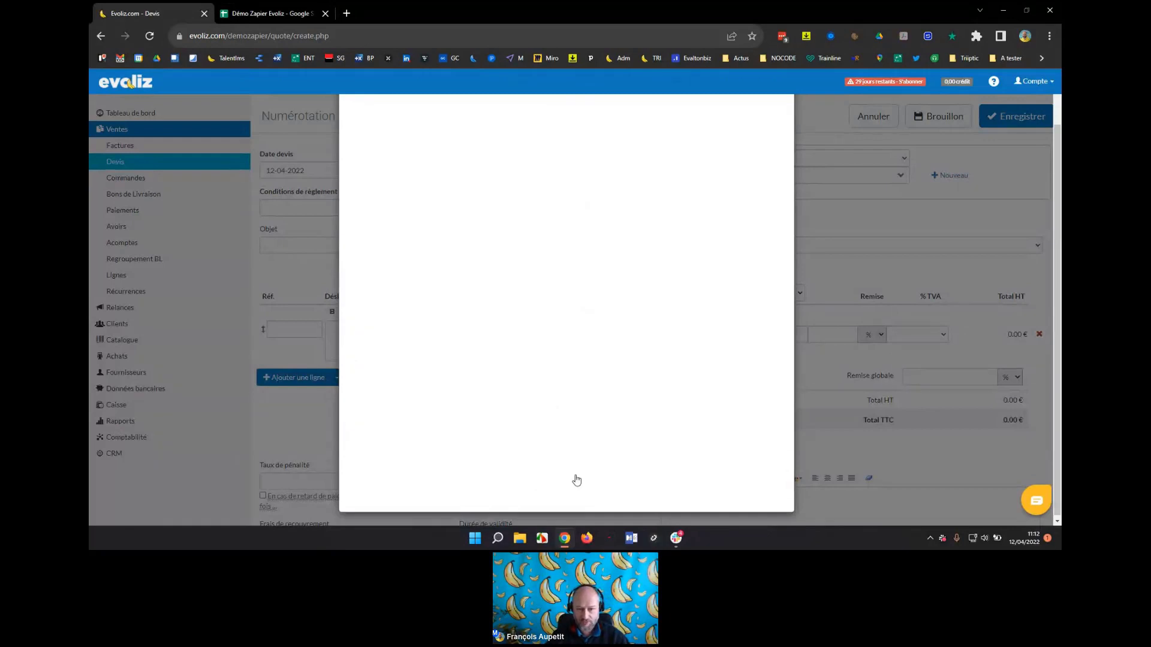
Set the client type to Professionnel and save the new client.
left_click(630, 234)
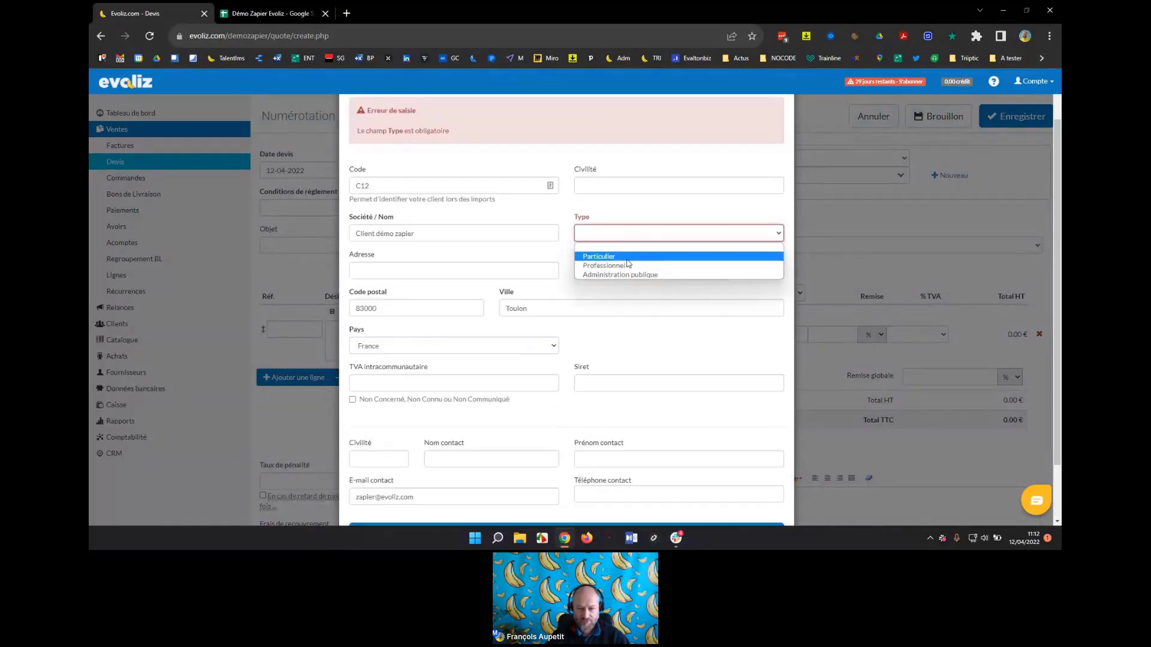
left_click(624, 264)
scroll(606, 360, "down", 2)
left_click(586, 465)
left_click(332, 399)
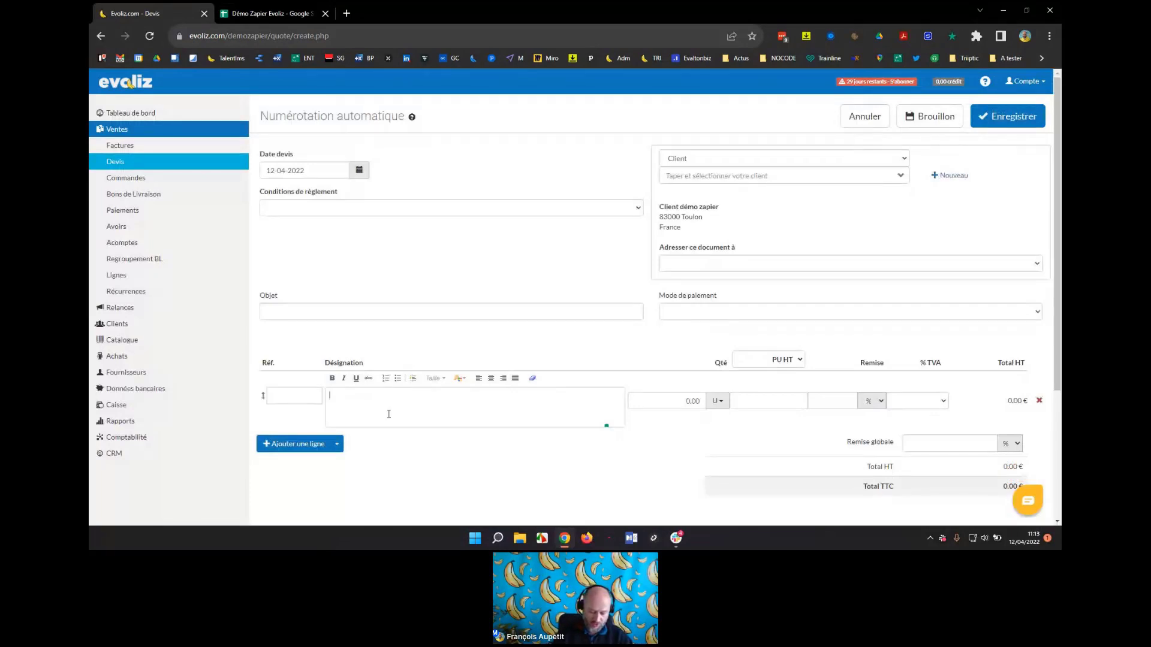
Add a quote line 'Livraison de repas', quantity 10 at 5.00, with 20% VAT.
type("Livraison de repas")
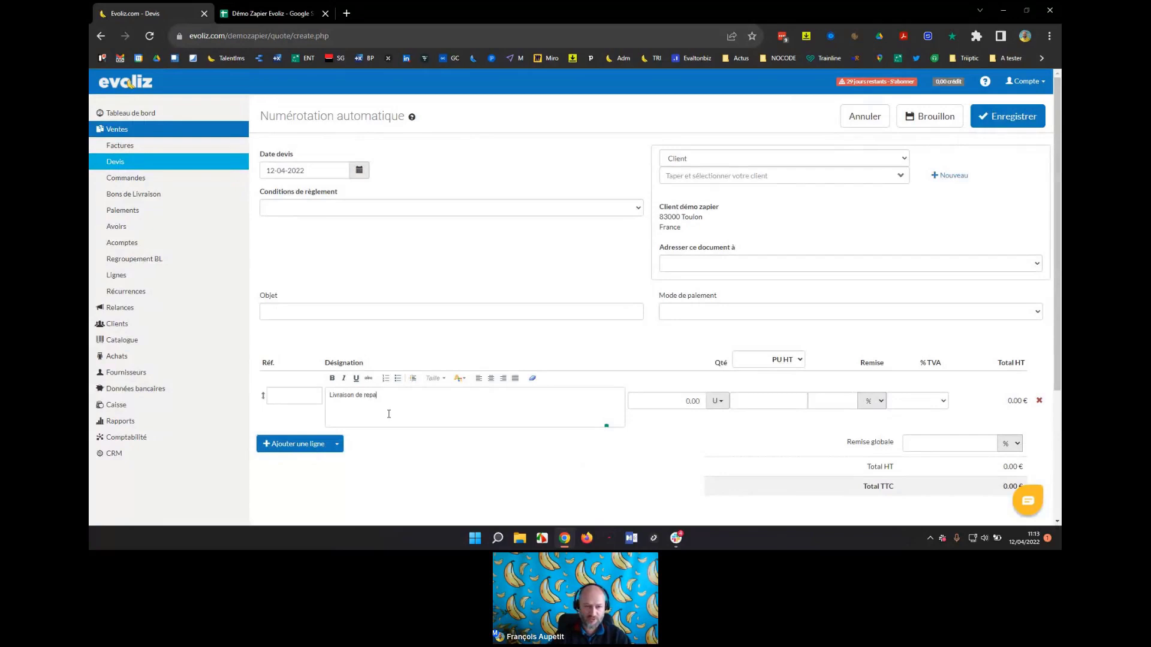
left_click(676, 398)
type("1")
key("Tab")
type("5")
left_click(917, 400)
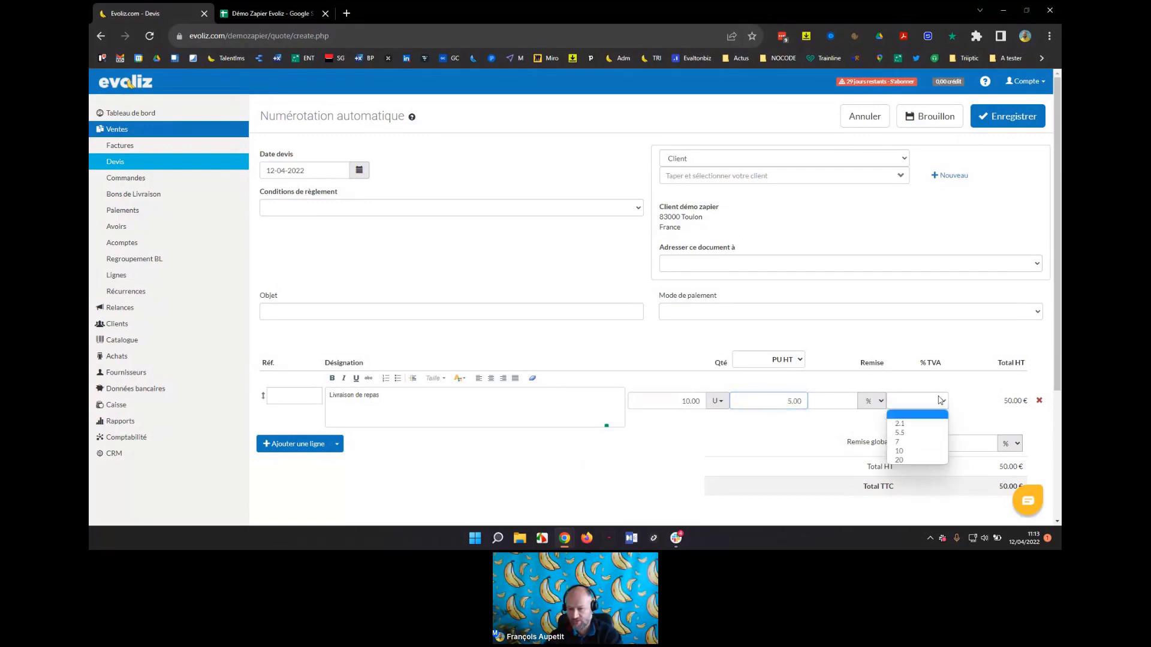
left_click(919, 459)
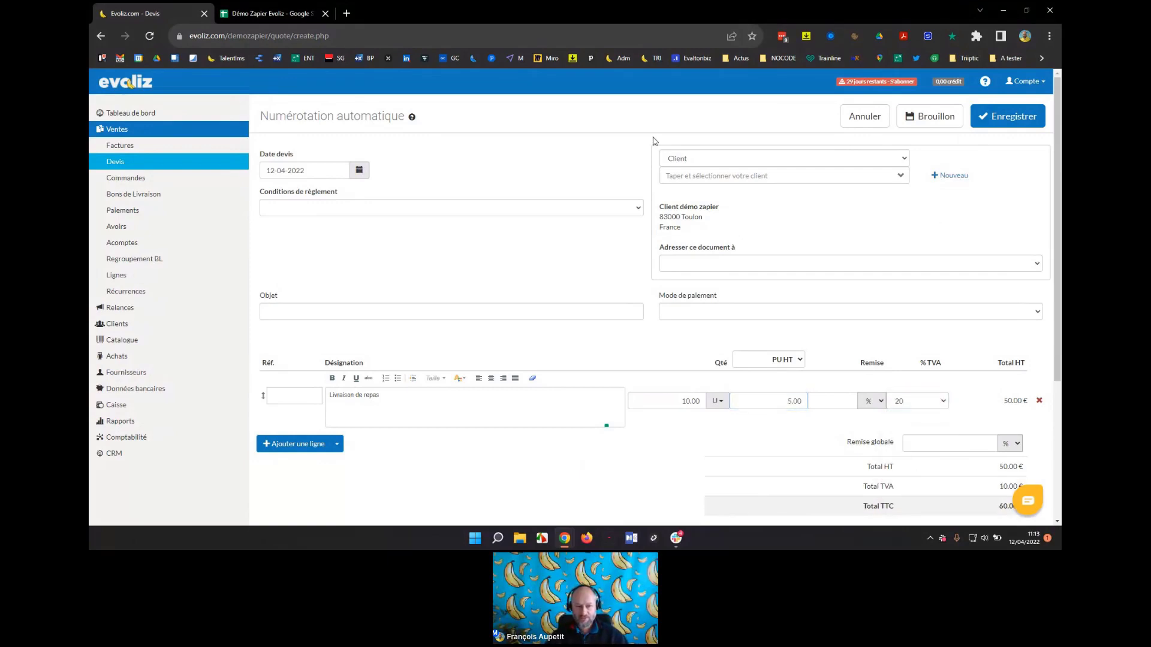
left_click(324, 208)
left_click(340, 233)
left_click(536, 158)
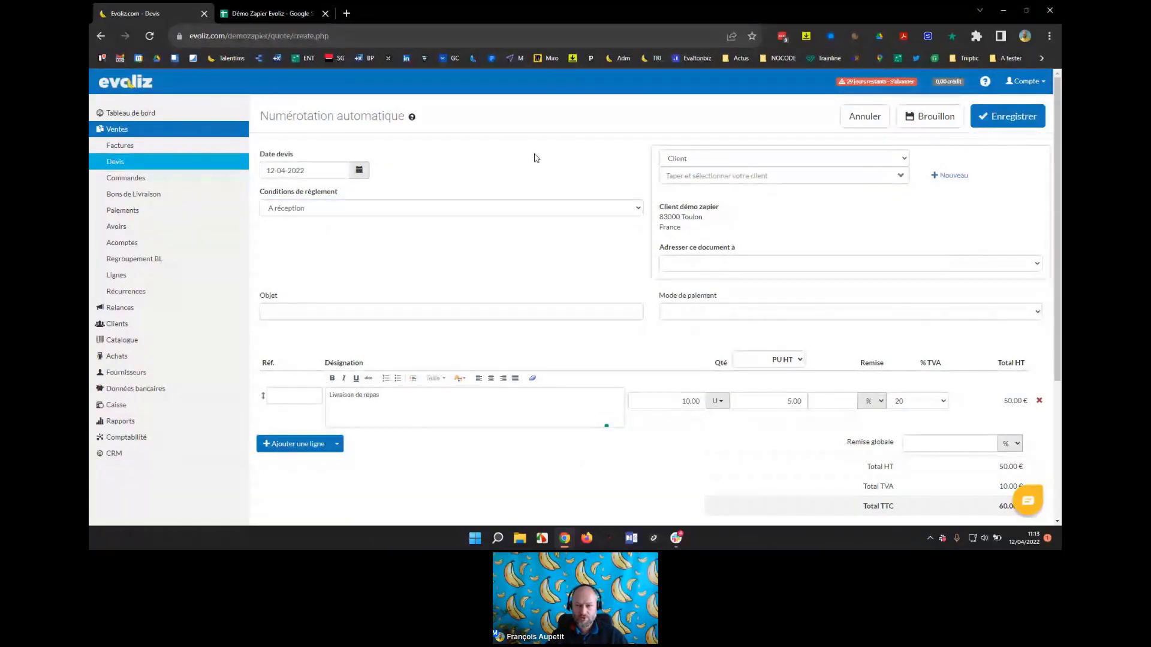
left_click(1030, 121)
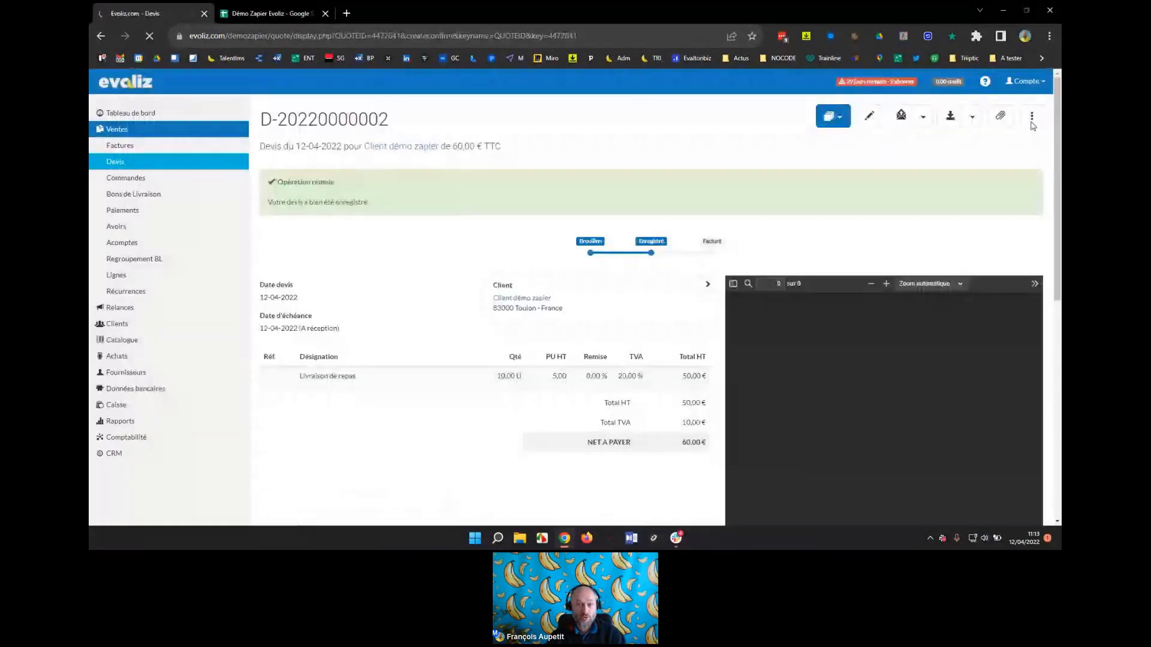
key("alt+Tab")
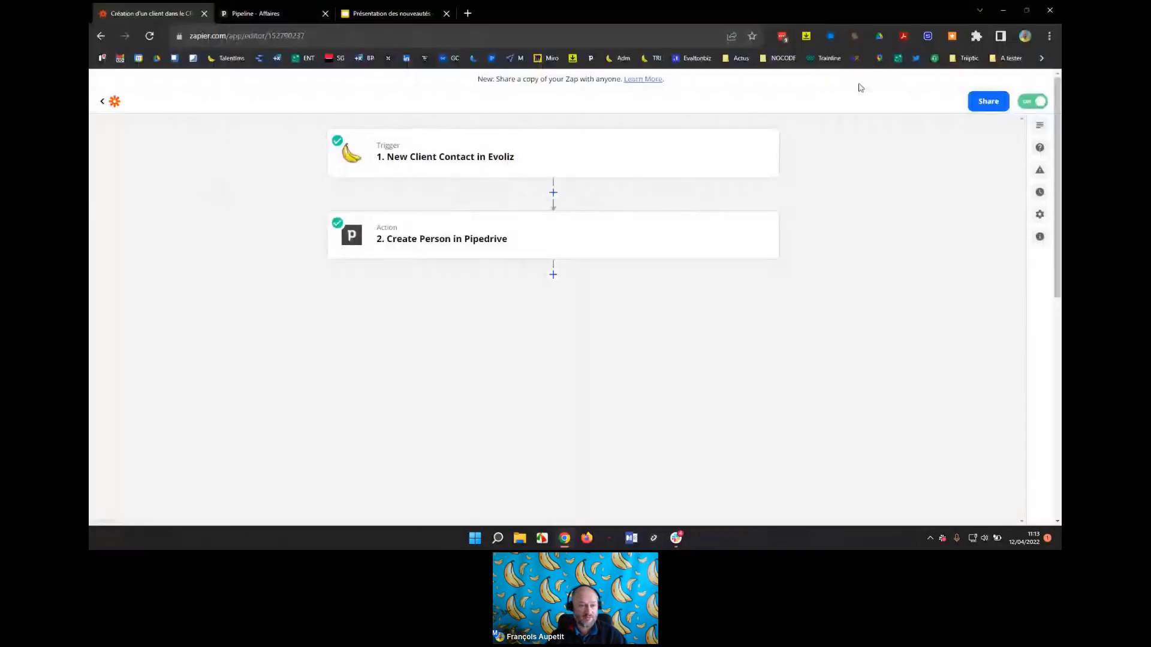
Open Pipedrive's Personnes list to confirm Client démo zapier was synced, then switch back to Evoliz.
left_click(256, 14)
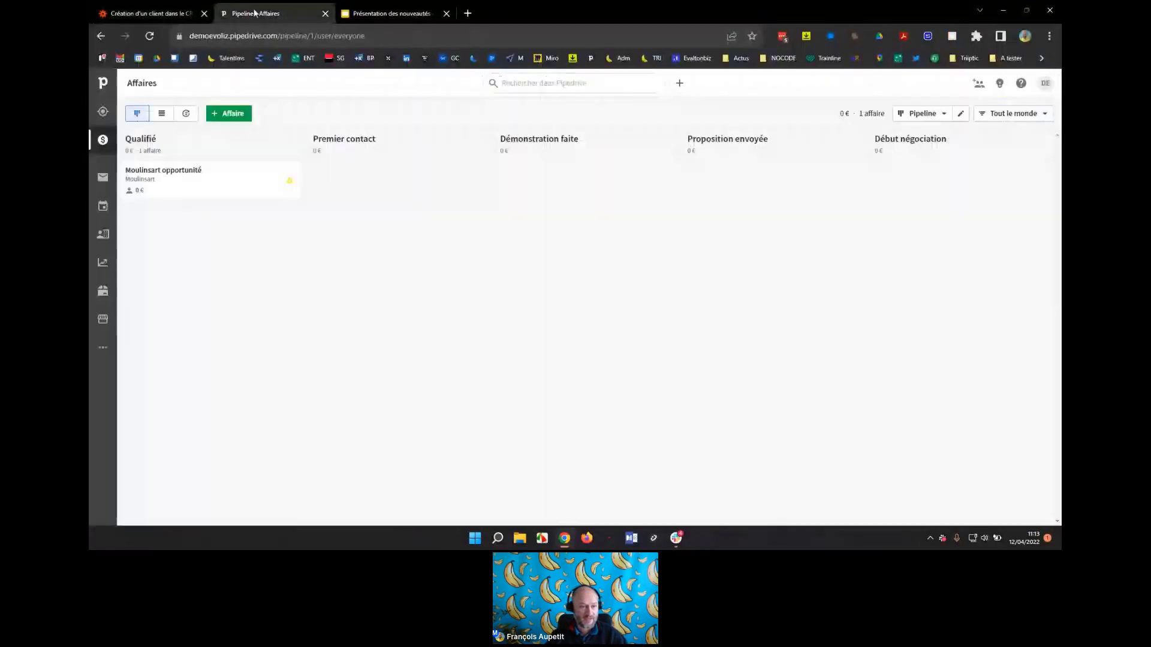
left_click(104, 238)
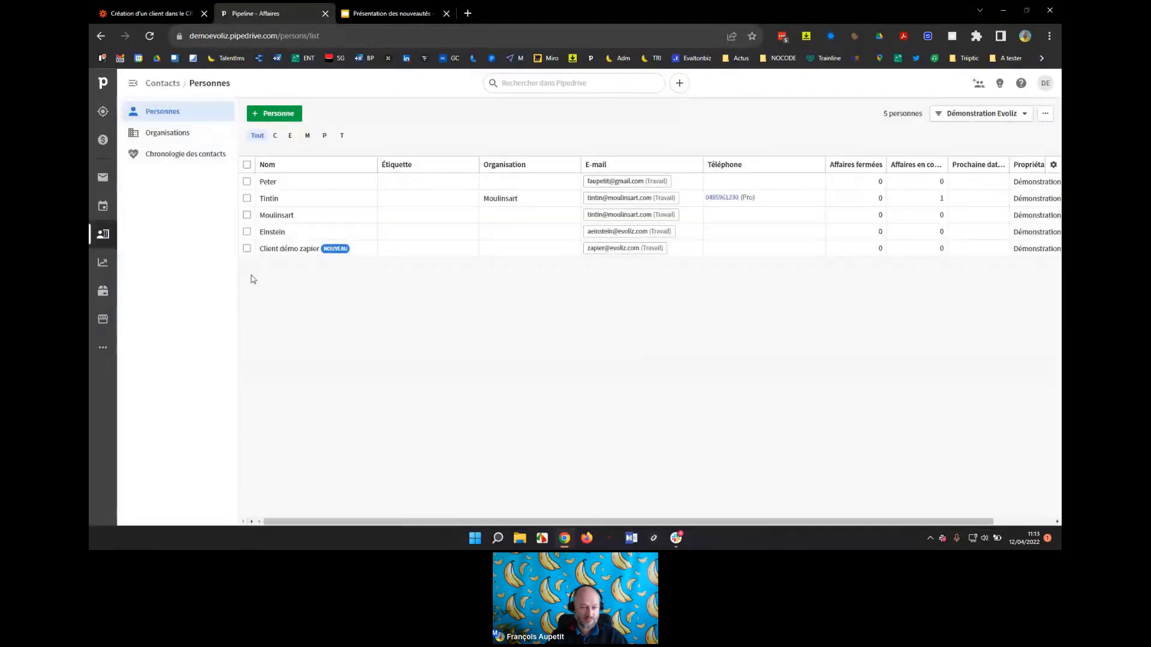
mouse_move(265, 256)
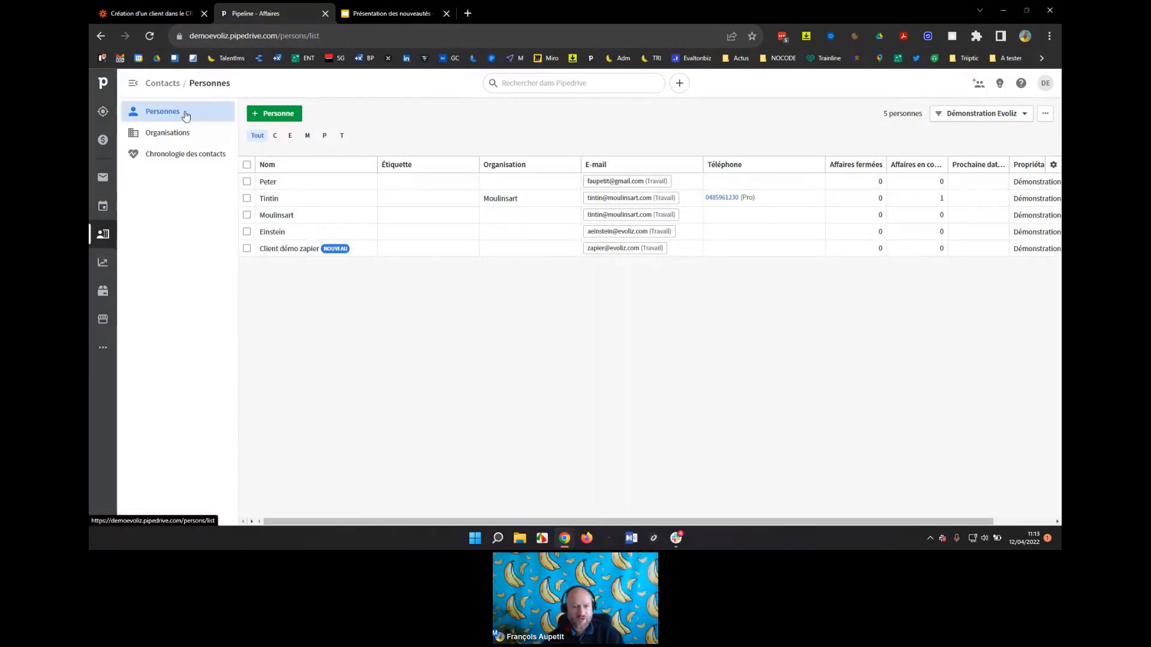
key("alt+Tab")
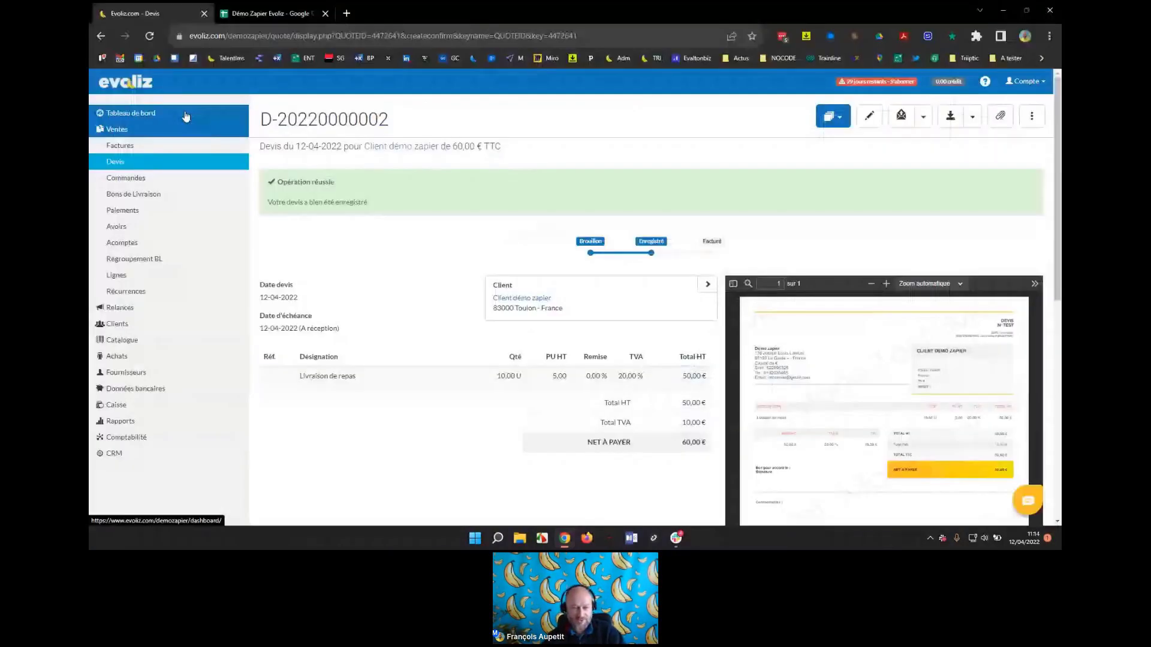
Return to the Evoliz quote and duplicate it into a new draft with Copier.
key("alt+Tab")
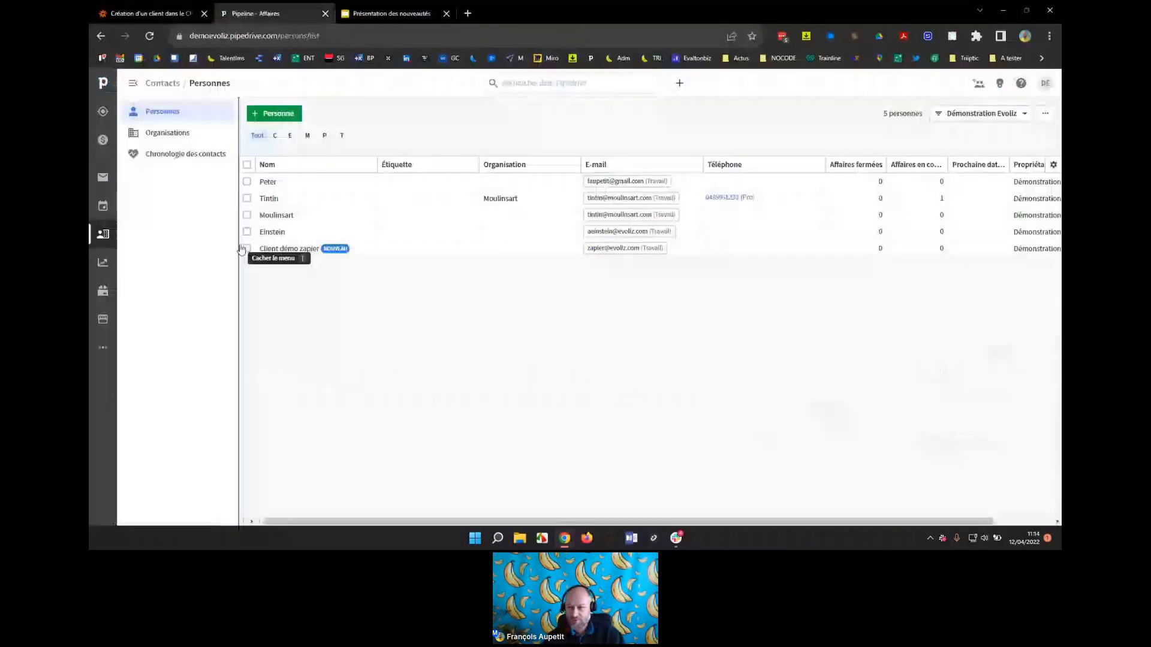
key("alt+Tab")
left_click(1032, 115)
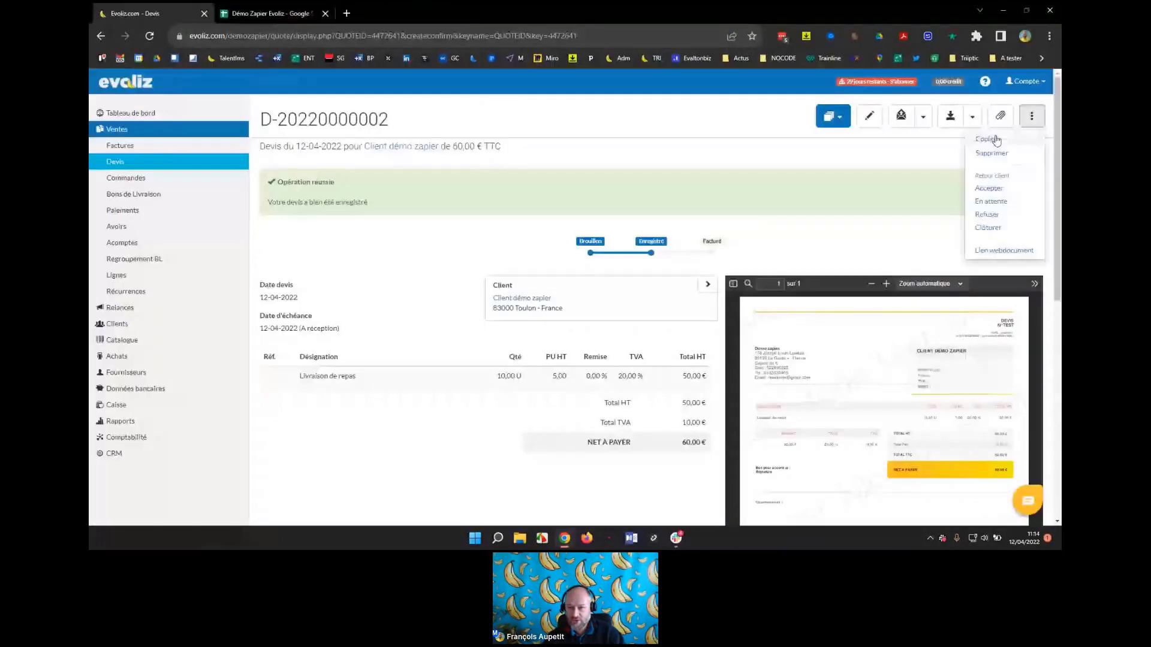
left_click(997, 140)
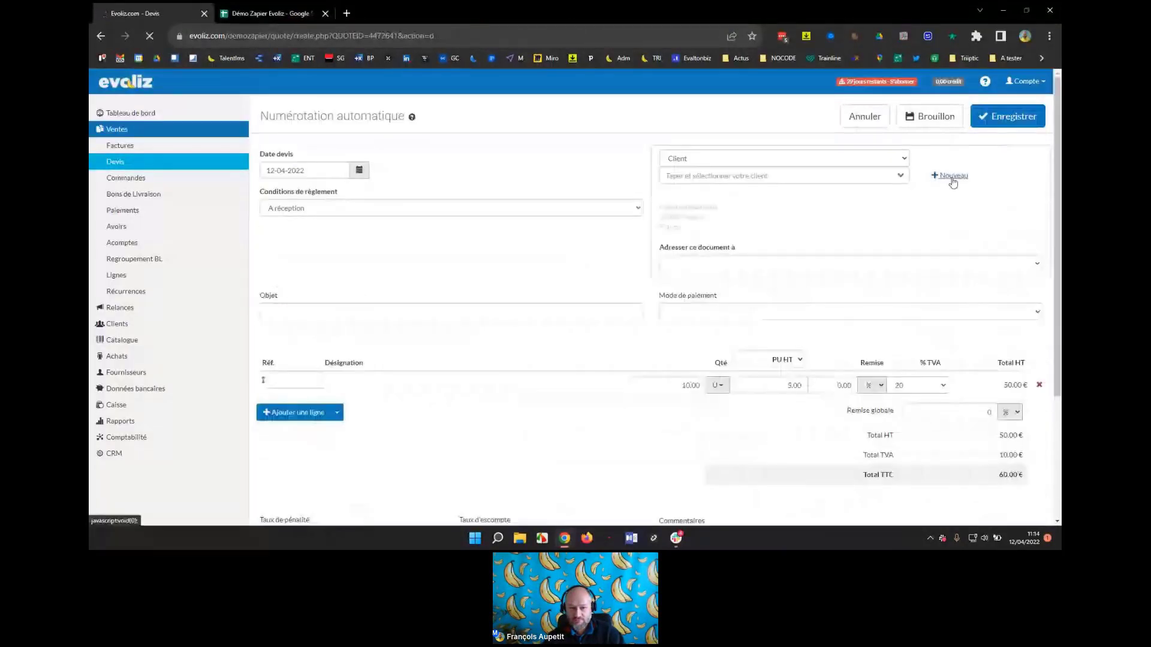
Create new client 'Client démo zapier 2' in 75000 Paris with a contact e-mail.
left_click(953, 176)
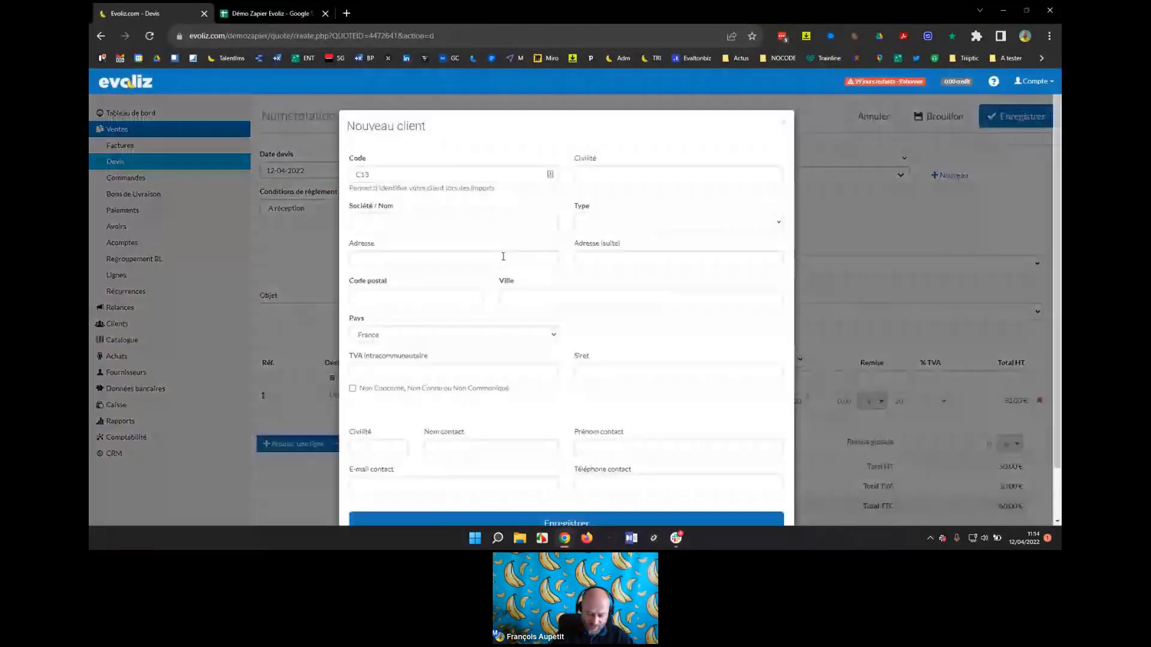
left_click(391, 222)
type("Client")
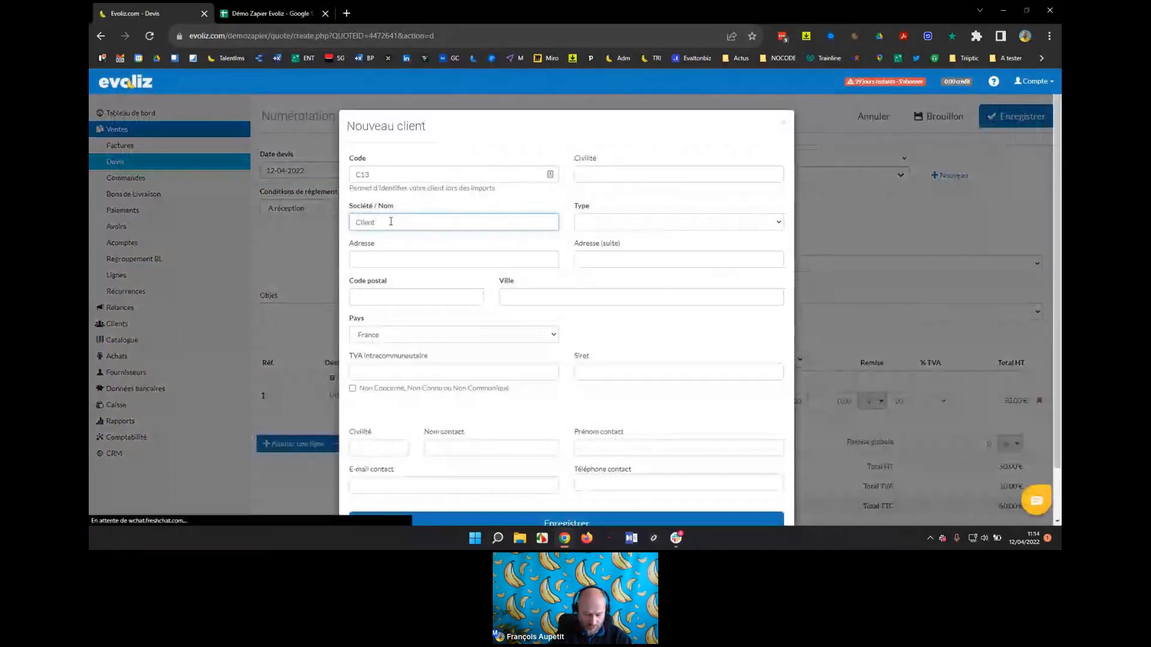
type(" démo zapier 2")
left_click(388, 296)
type("7")
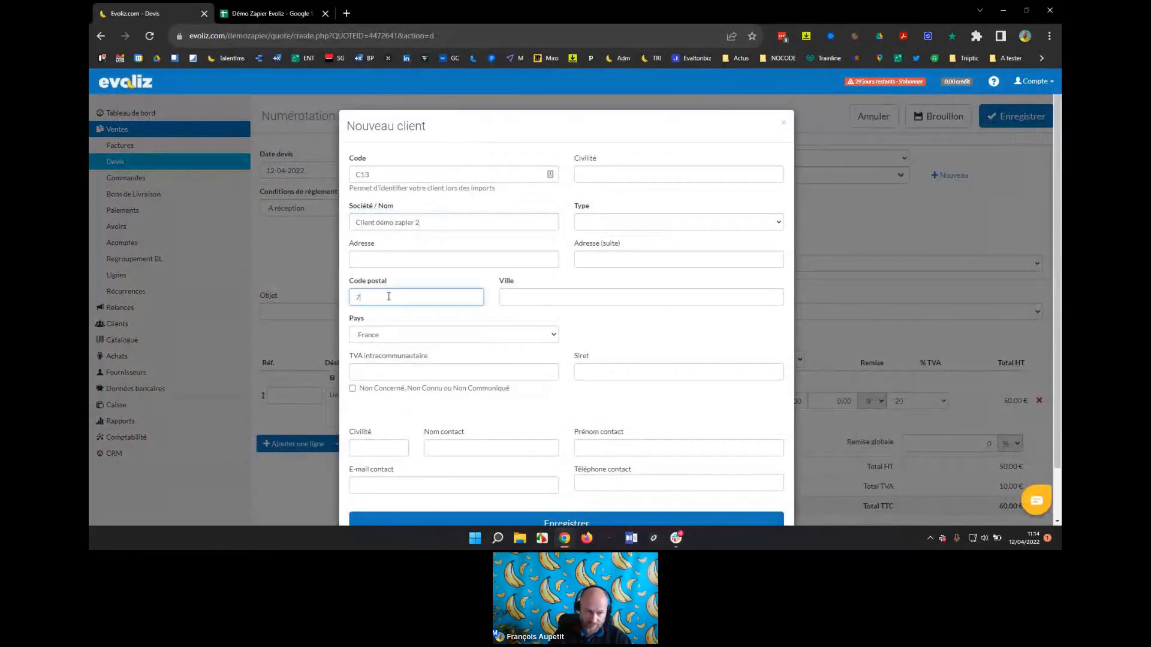
type("5000")
left_click(564, 296)
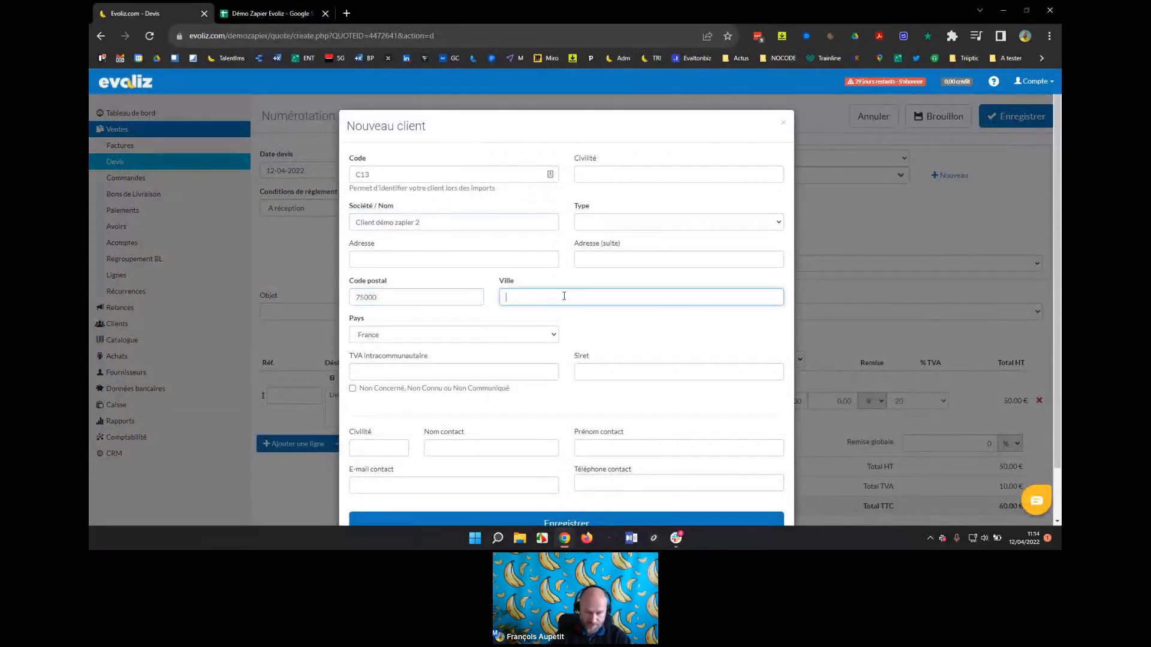
type("Paris")
left_click(460, 487)
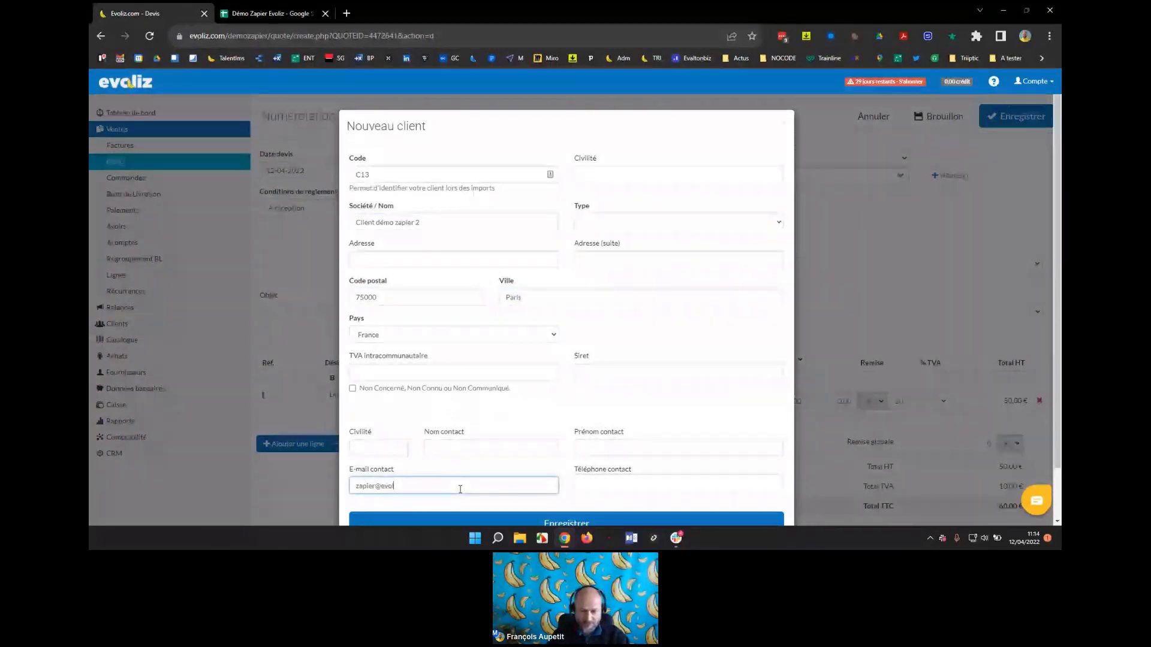
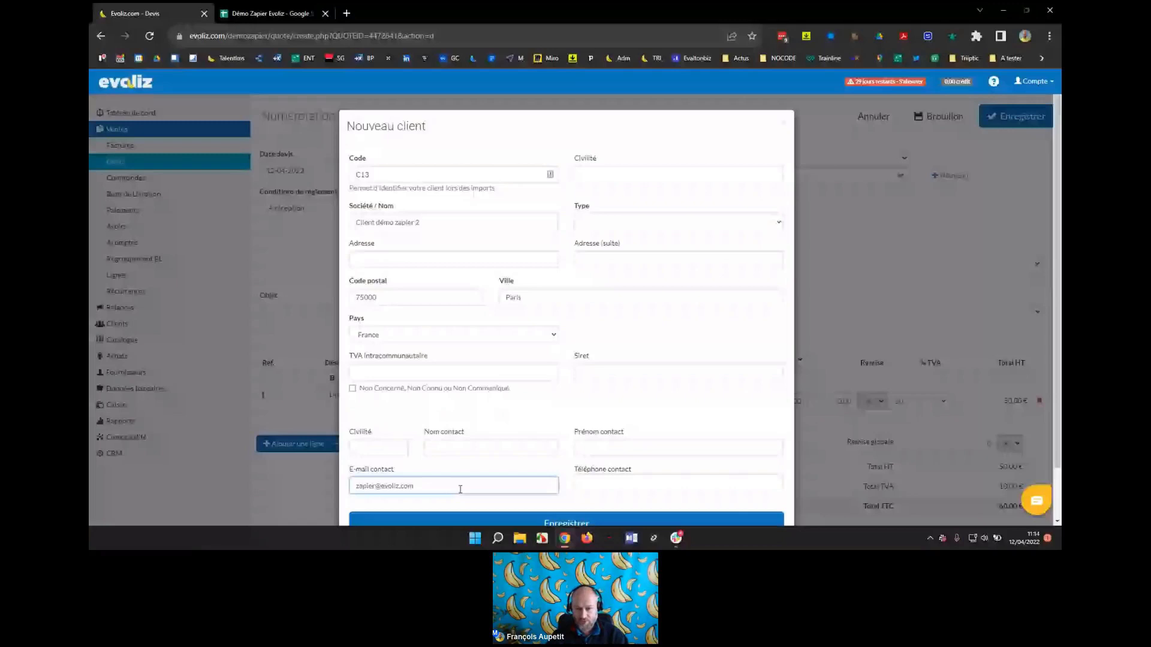
Set the client type to Particulier, submit the client, and save the duplicated quote.
key("Return")
key("Down")
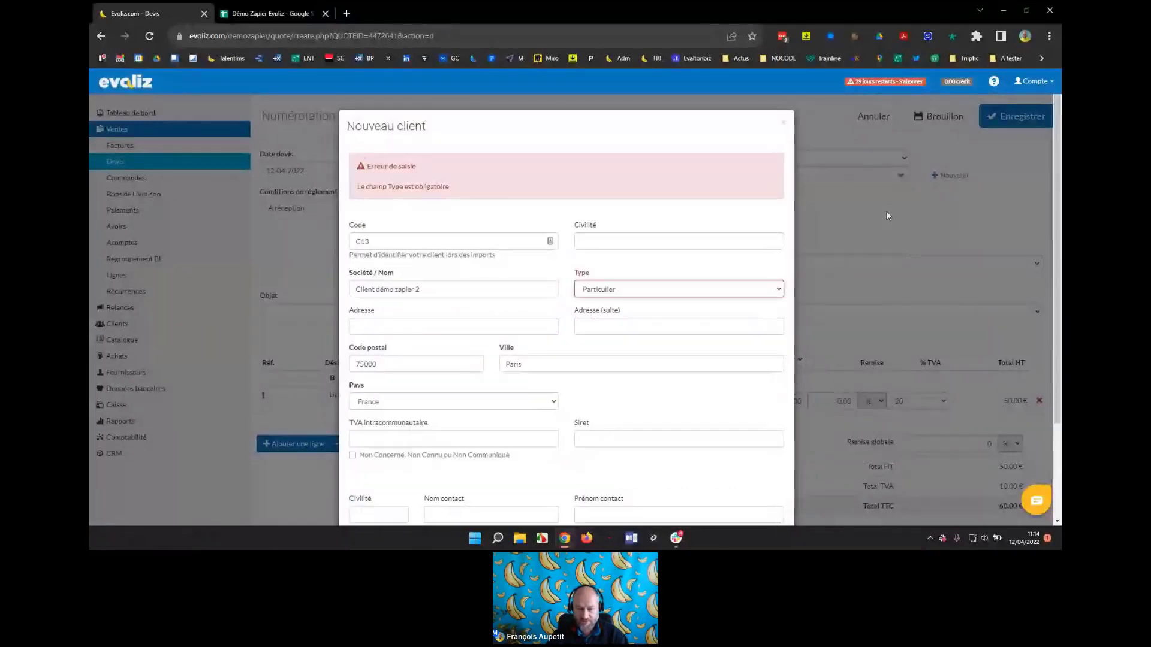
key("Return")
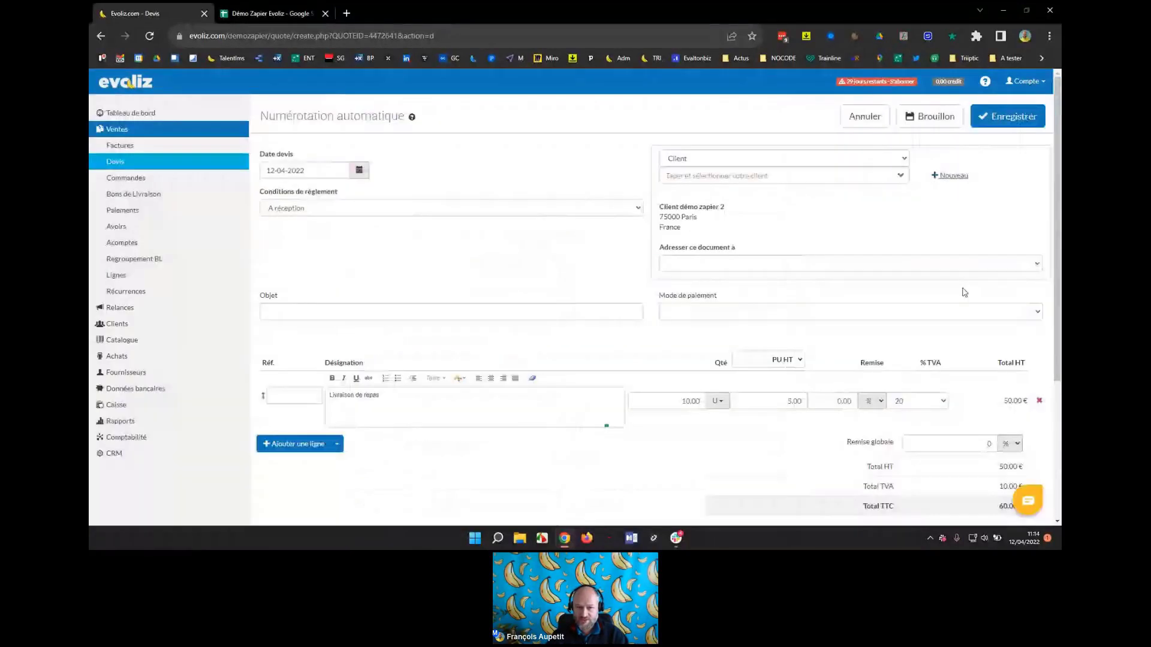
left_click(1012, 127)
Reload Pipedrive's persons list several times looking for Client démo zapier 2, dismissing the webinar popup.
key("alt+Tab")
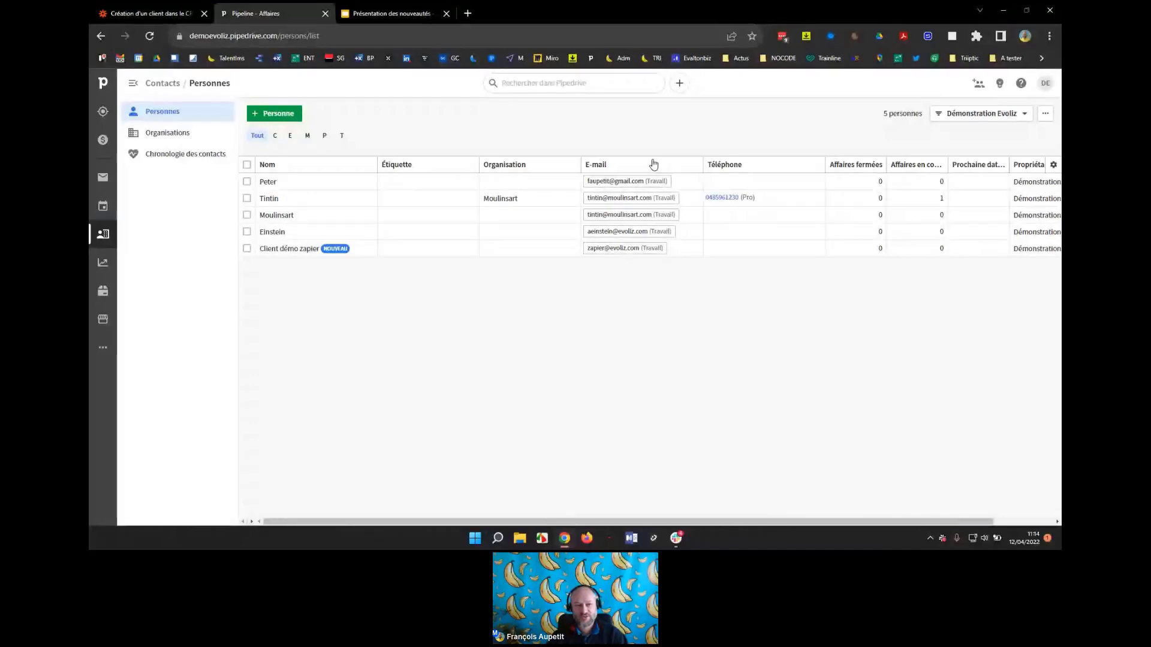
left_click(147, 37)
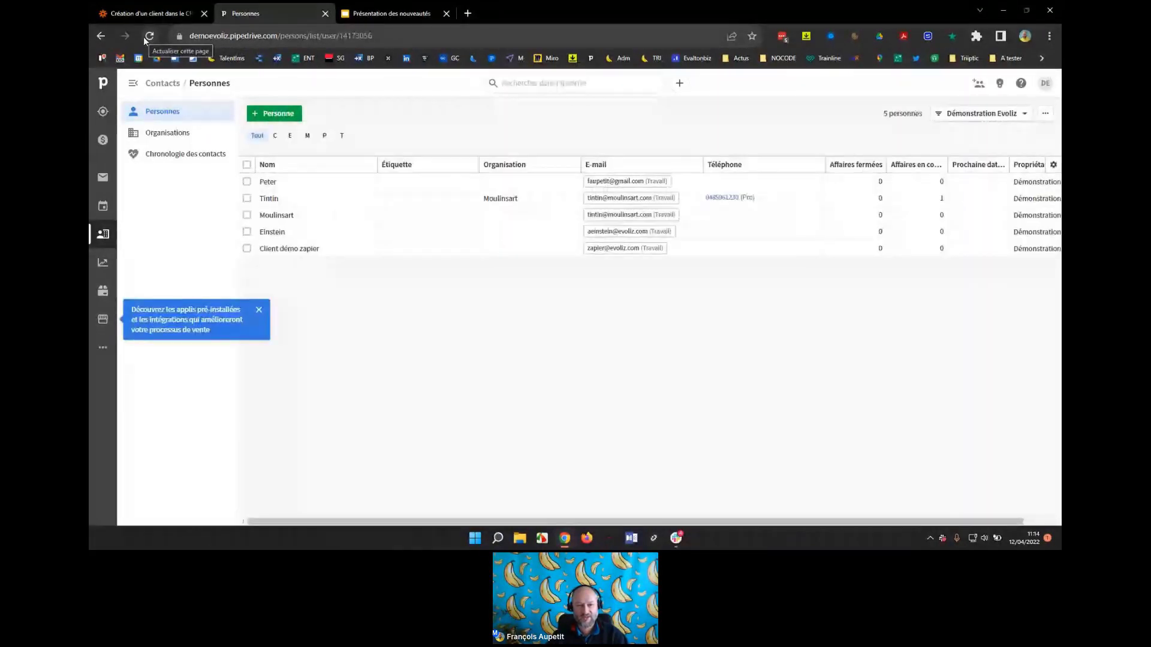
key("alt+Tab")
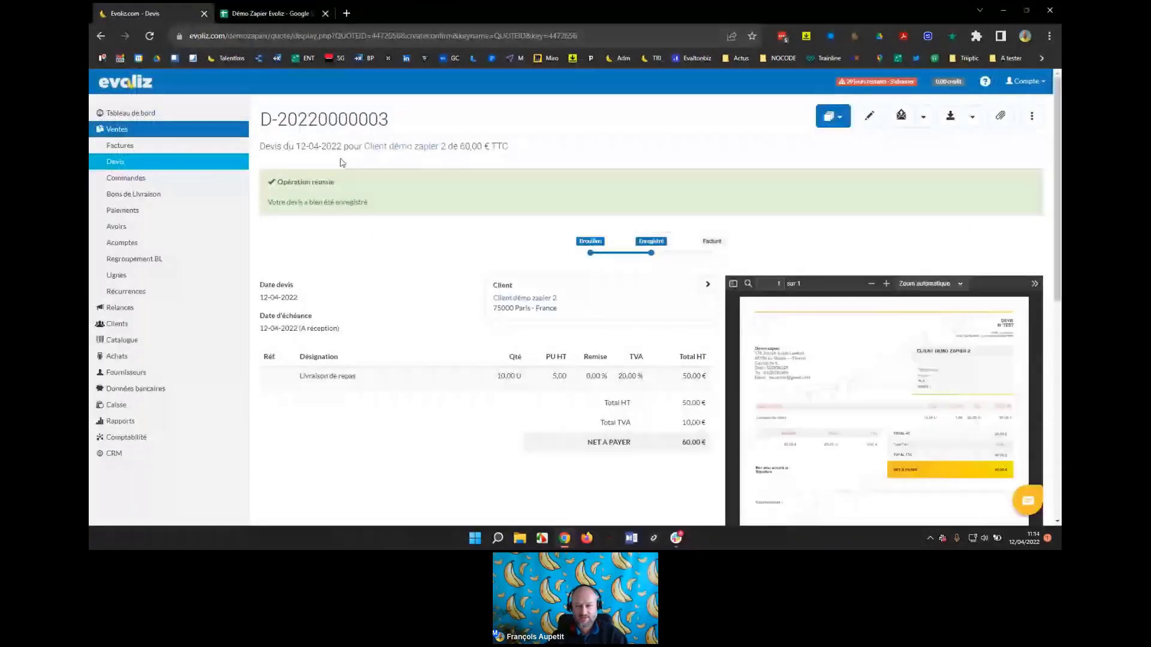
key("alt+Tab")
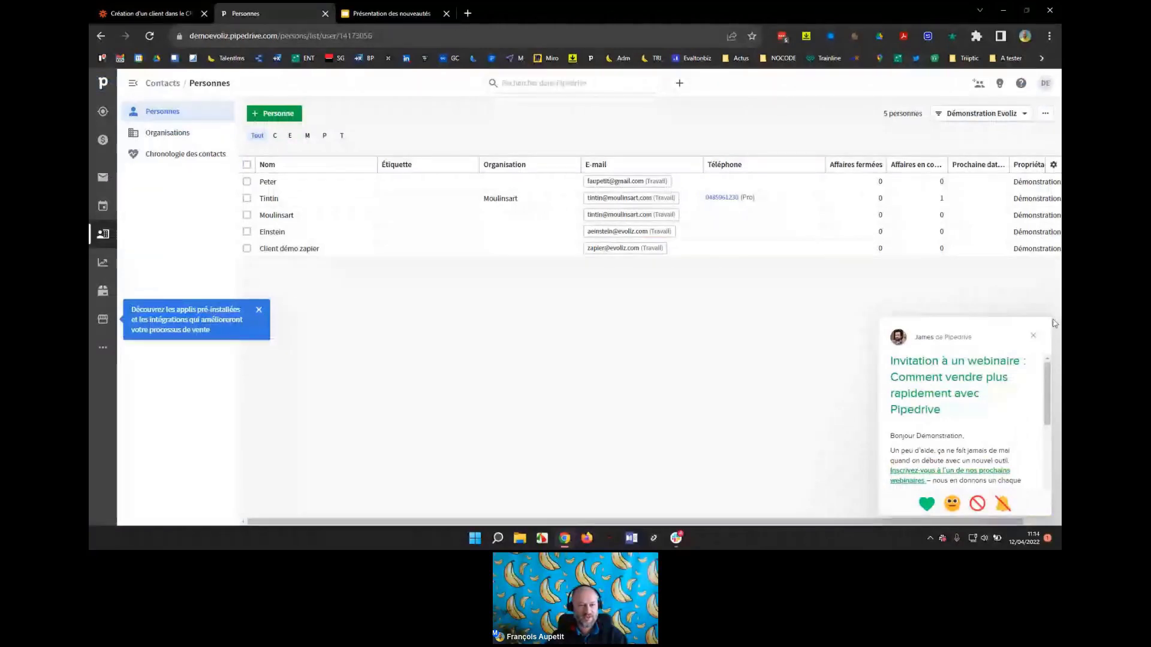
left_click(1033, 335)
left_click(149, 35)
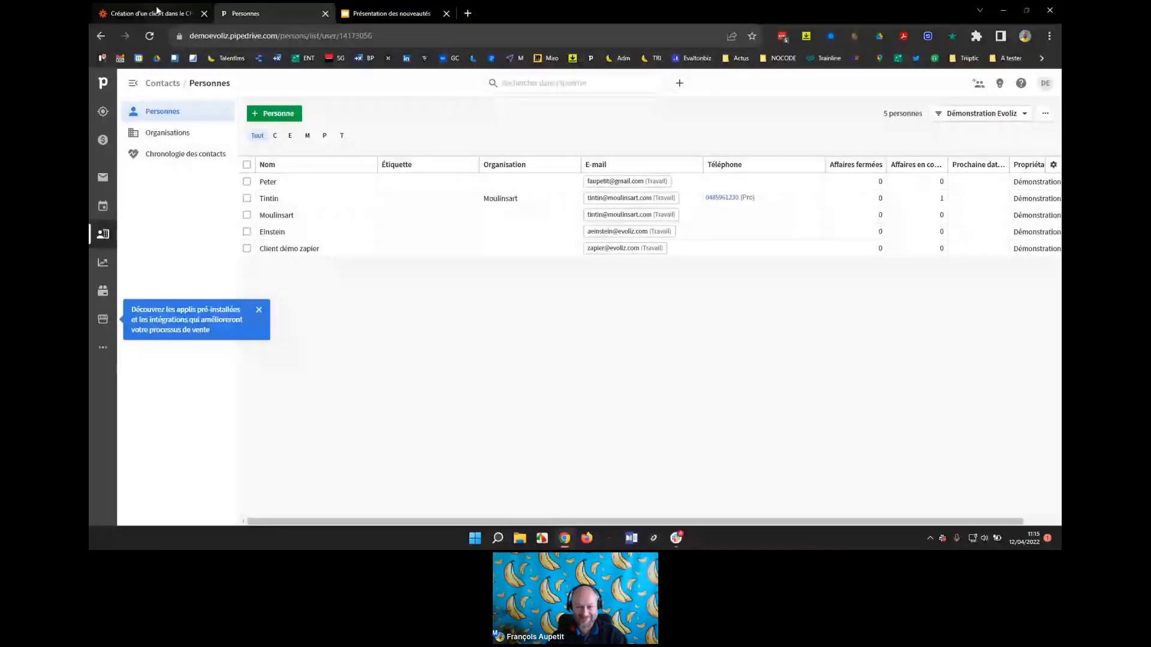
left_click(150, 38)
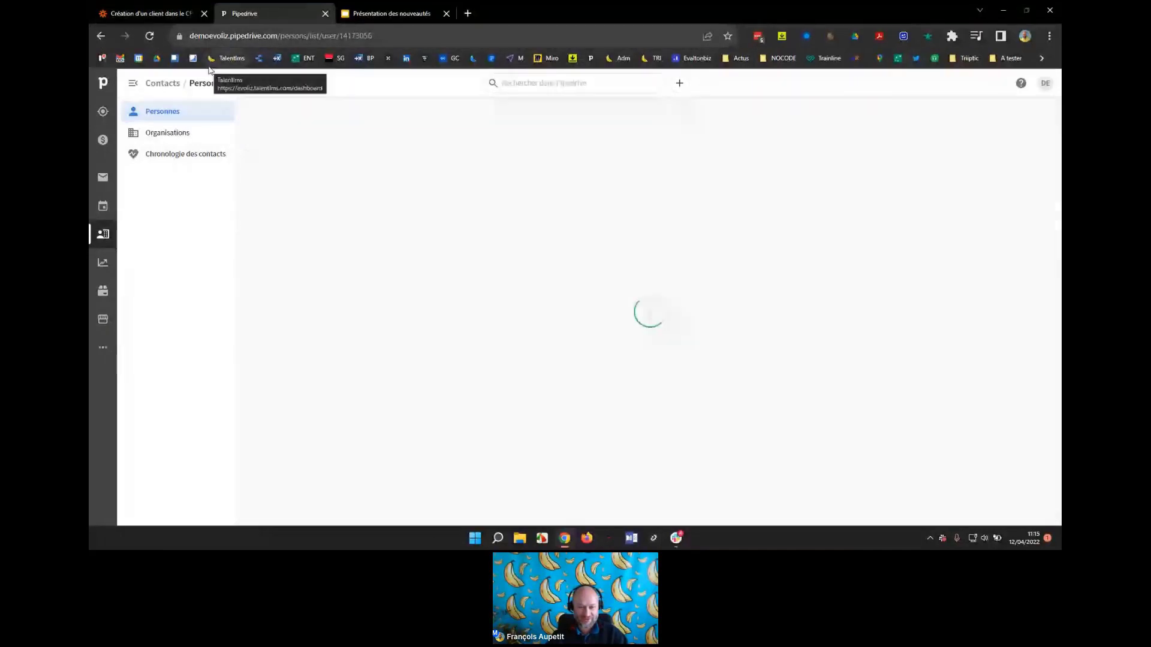
Glance at the Evoliz-to-Pipedrive zap steps, then open the Evoliz quotes list.
left_click(153, 15)
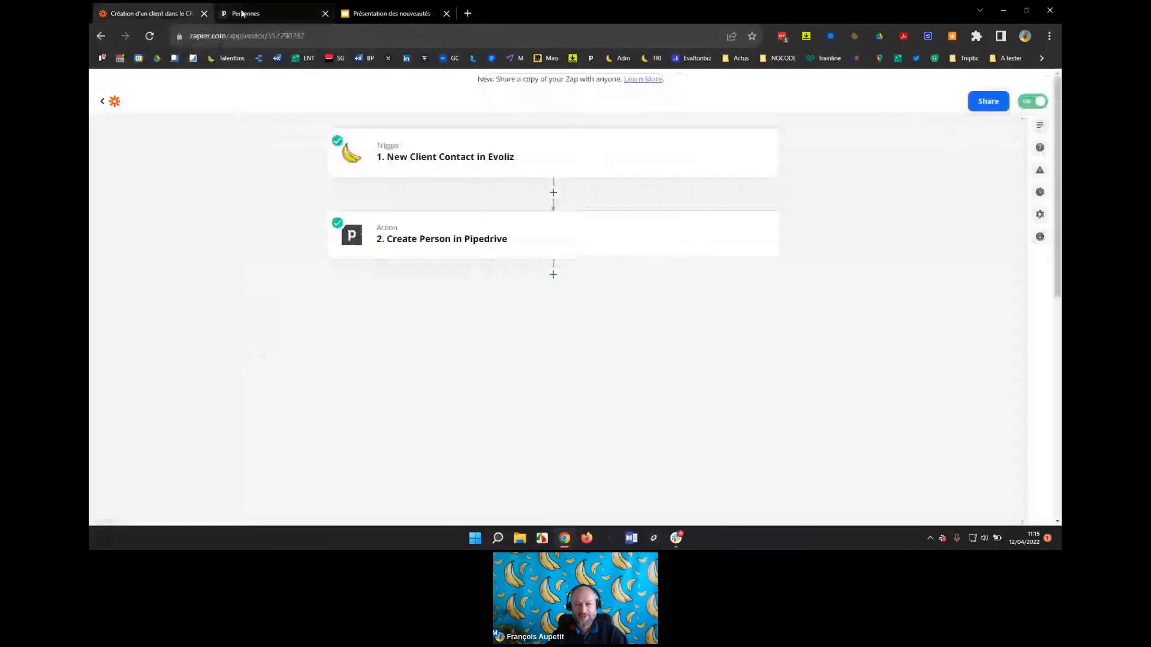
left_click(245, 14)
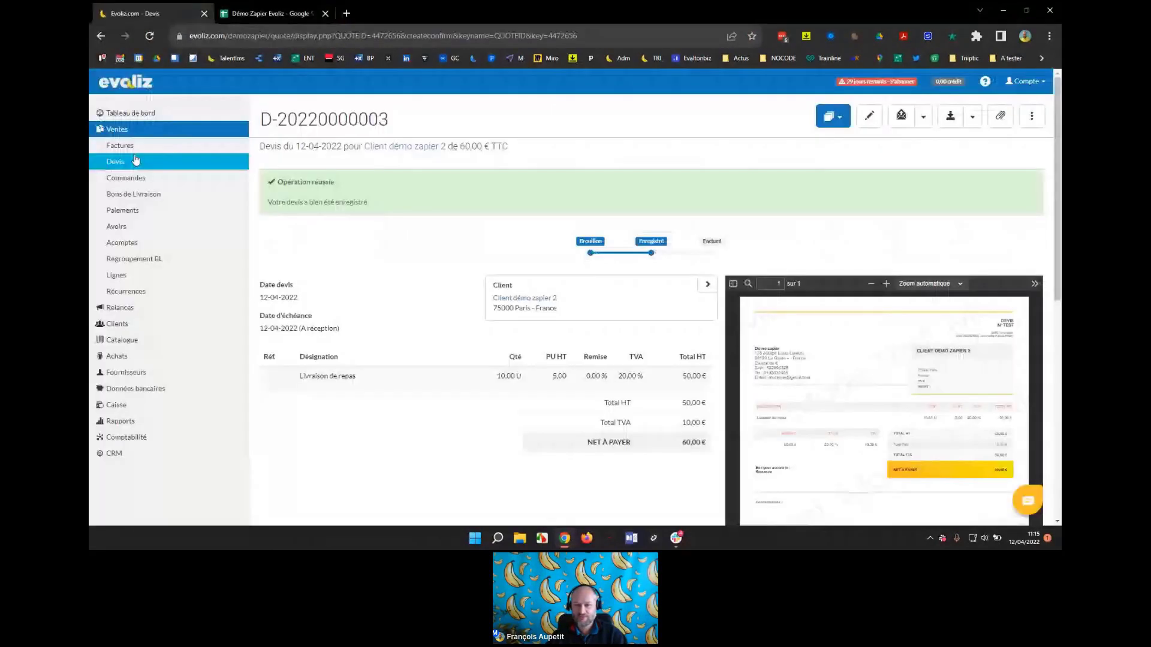
left_click(135, 160)
Abandon the new quote's client form, show the client list with Client démo zapier 2, and return to Pipedrive.
left_click(984, 118)
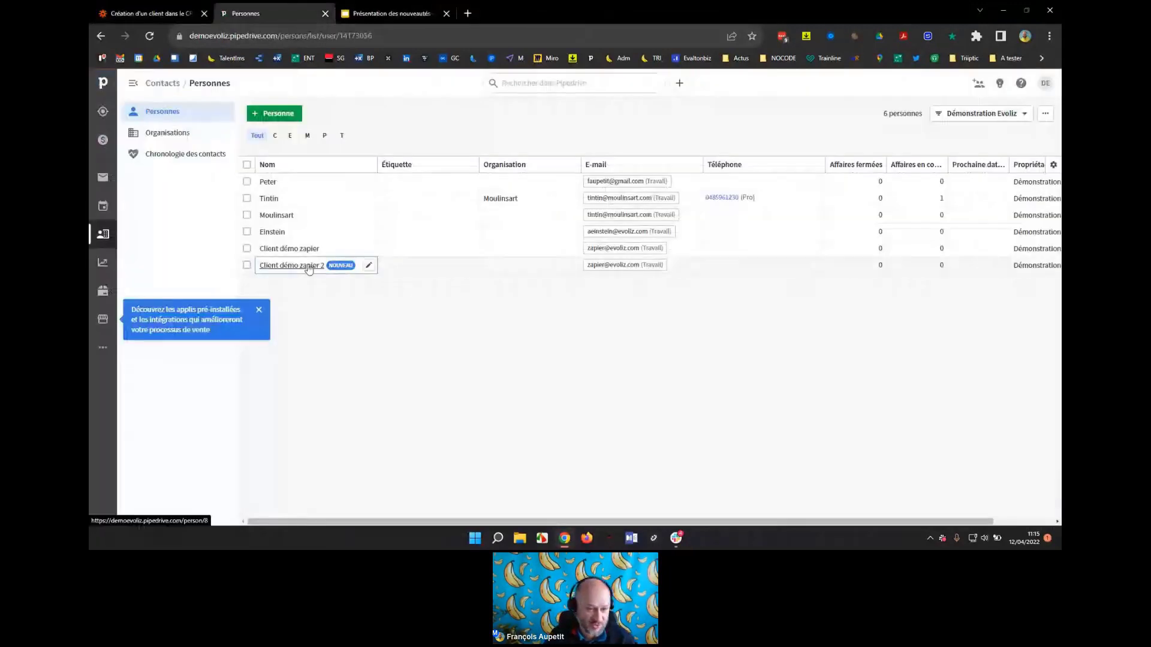
mouse_move(309, 268)
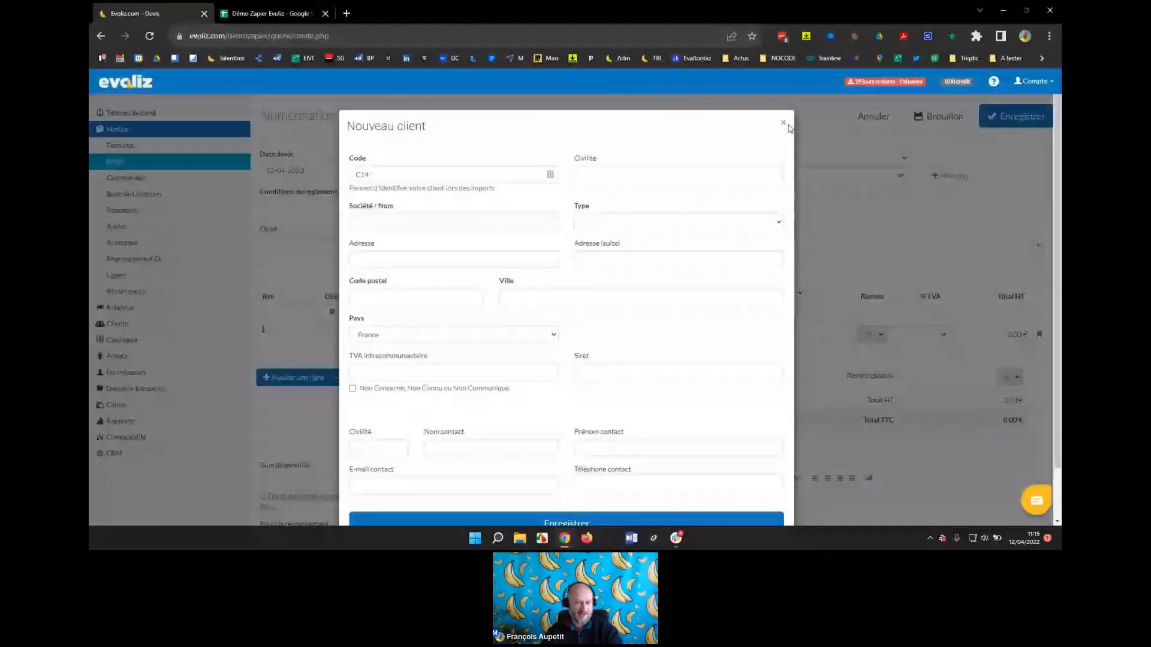
left_click(783, 123)
left_click(126, 340)
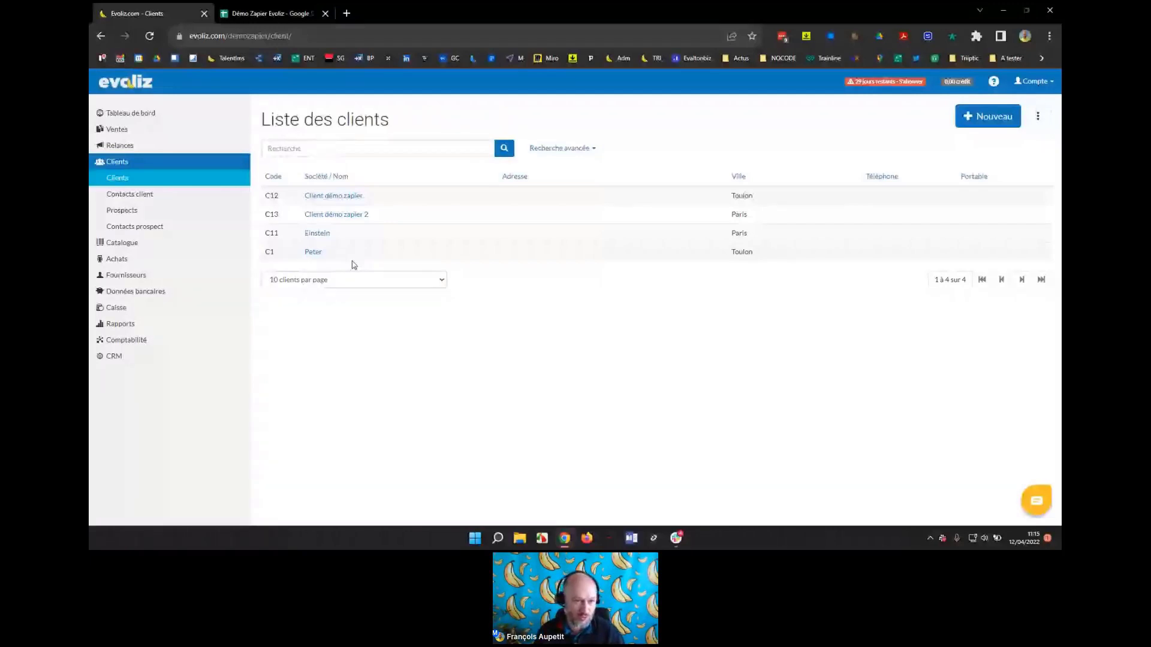
key("alt+Tab")
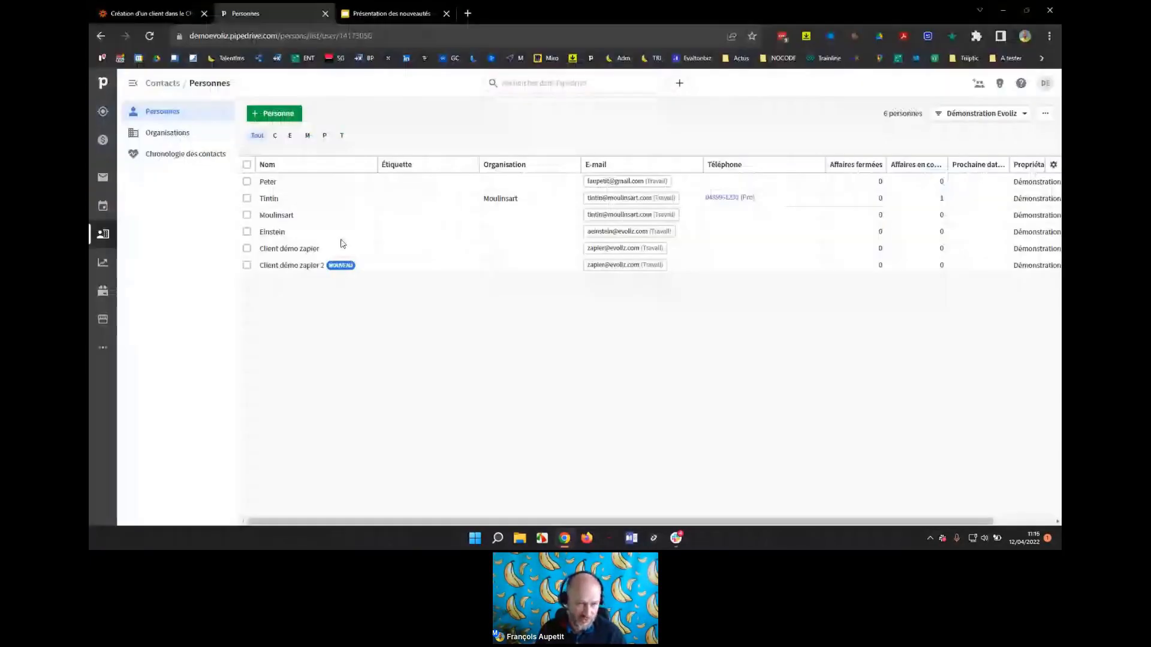
Open Pipedrive's deals pipeline showing Moulinsart opportunité in the Qualifié stage.
left_click(103, 140)
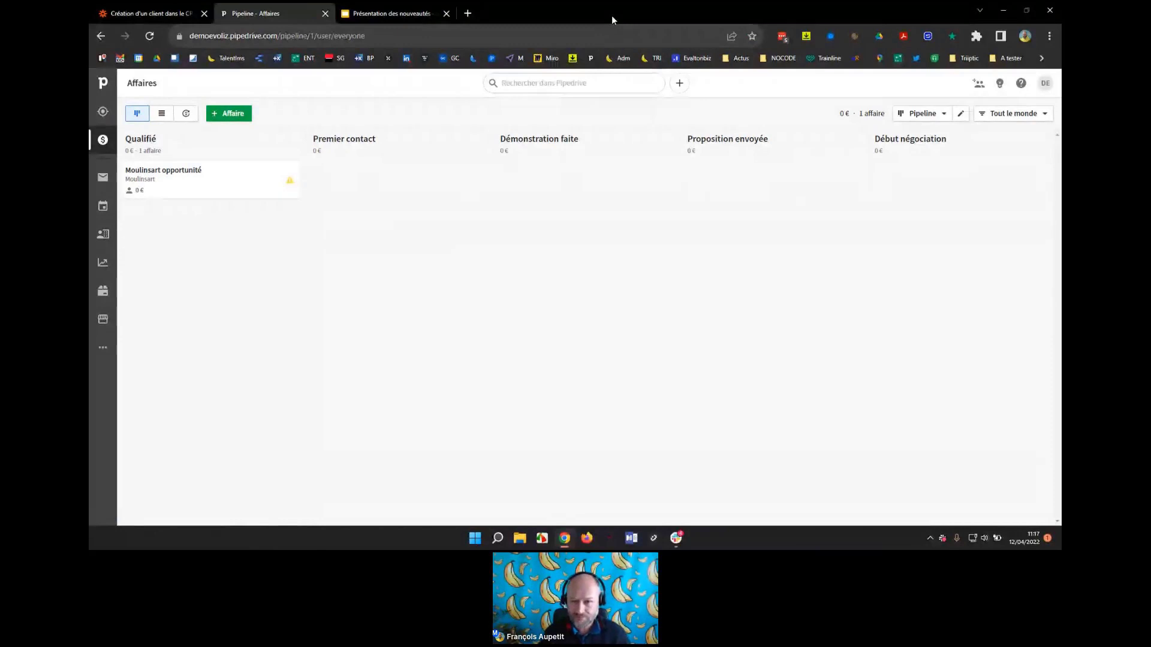
Snap Pipedrive right and Evoliz left, reload the Evoliz client list, and resize the split.
key("super+Right")
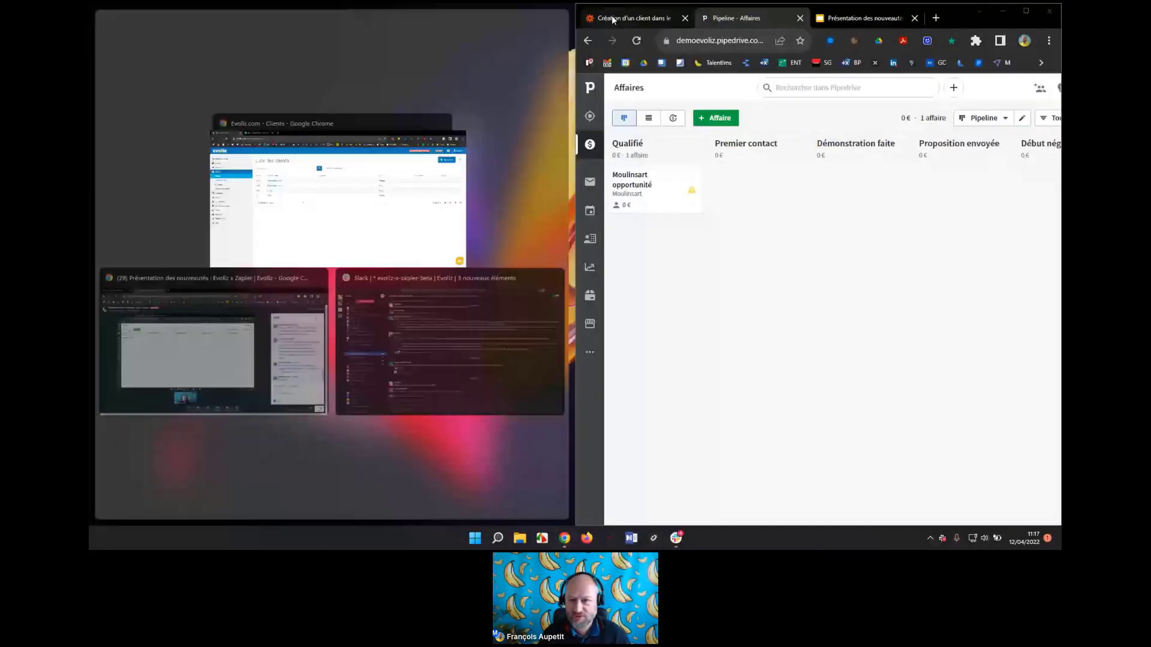
left_click(311, 227)
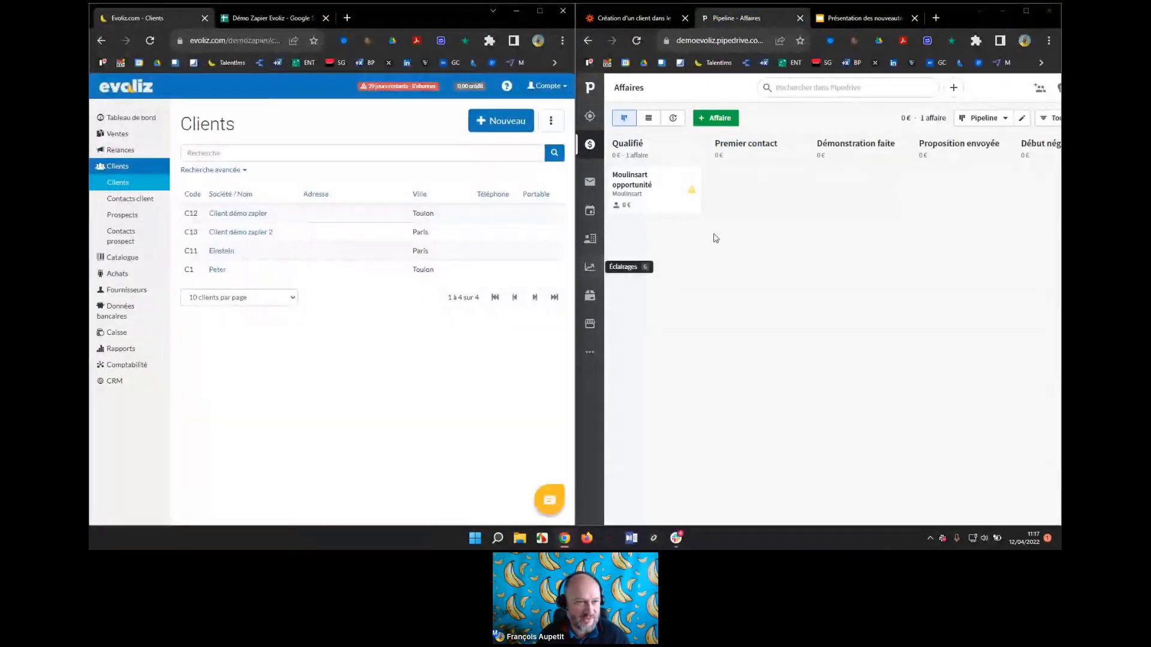
left_click(150, 42)
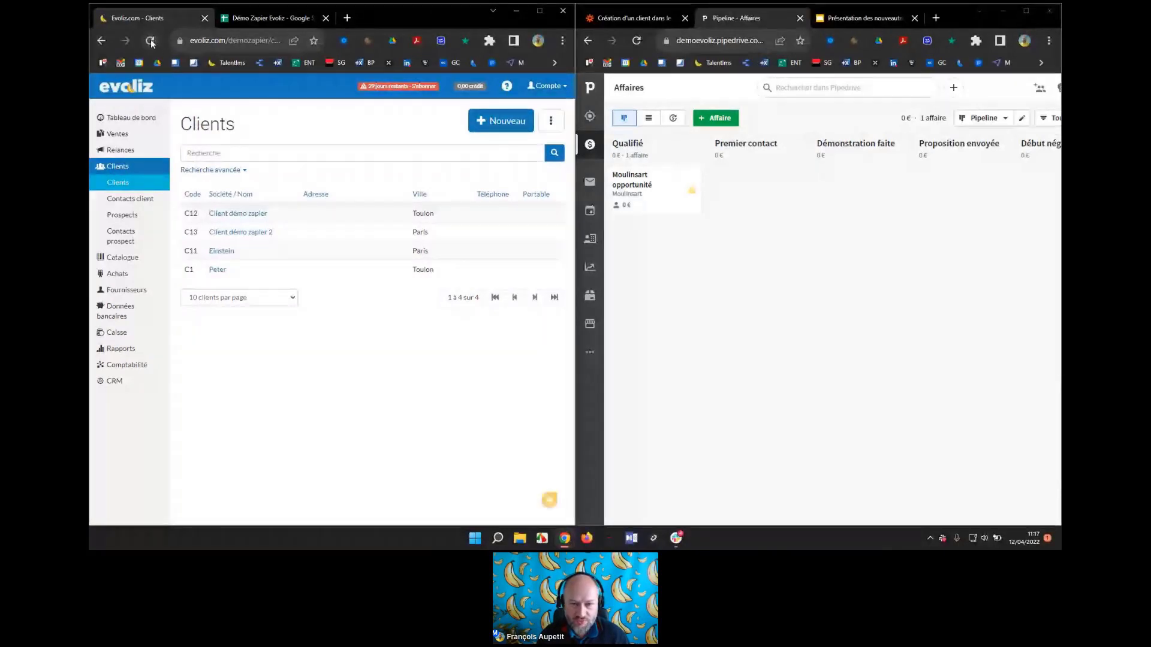
left_click_drag(572, 268, 426, 264)
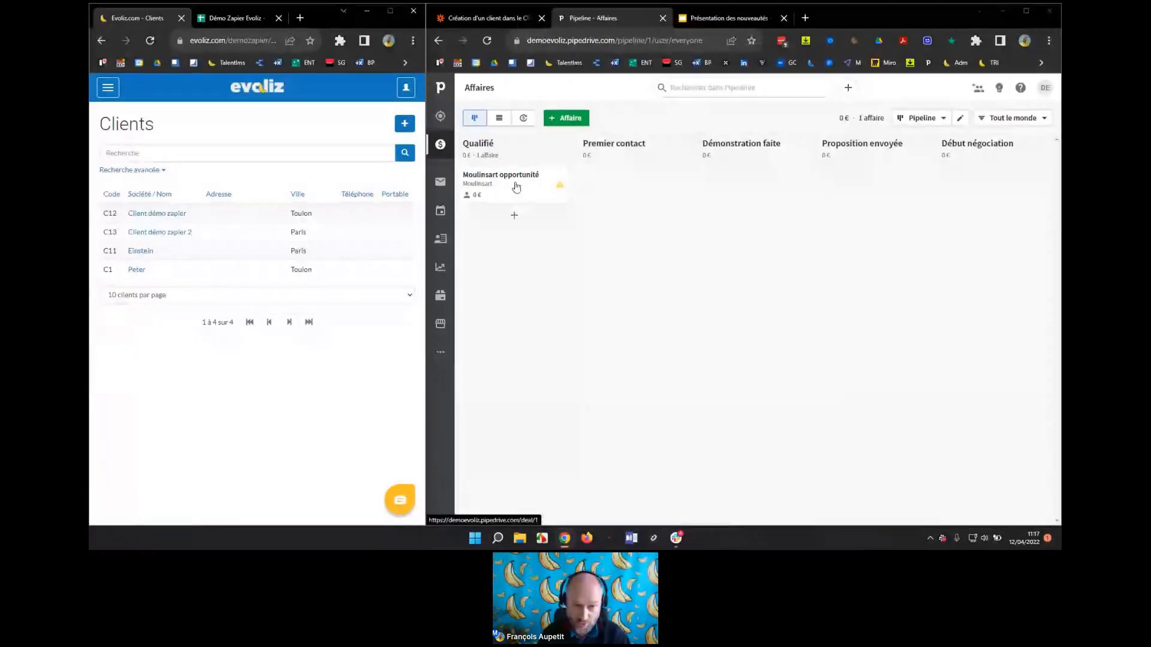
Drag Moulinsart opportunité through Premier contact and Démonstration faite to Proposition envoyée, refreshing Evoliz's clients in between.
left_click_drag(516, 185, 628, 192)
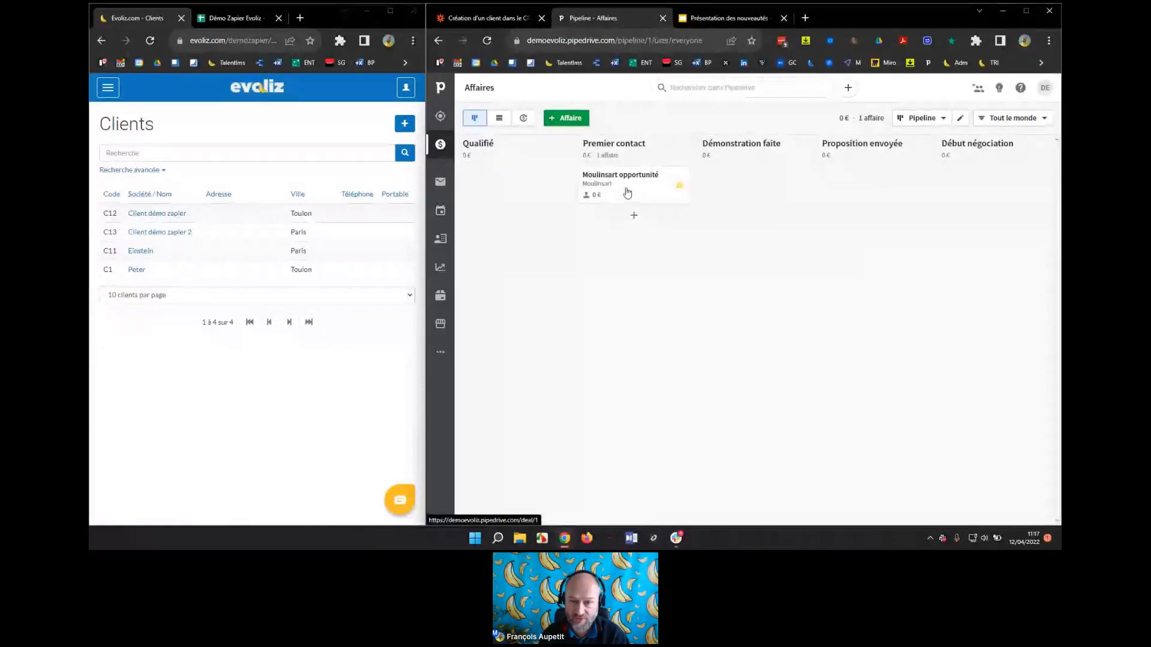
left_click_drag(626, 188, 743, 198)
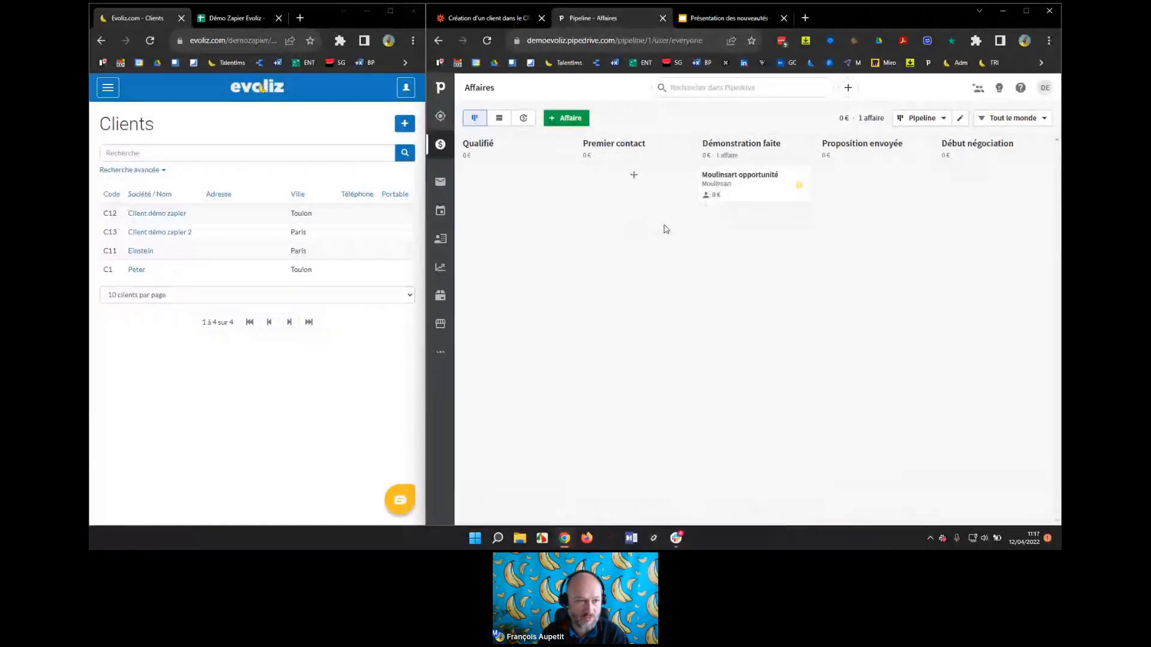
left_click(150, 41)
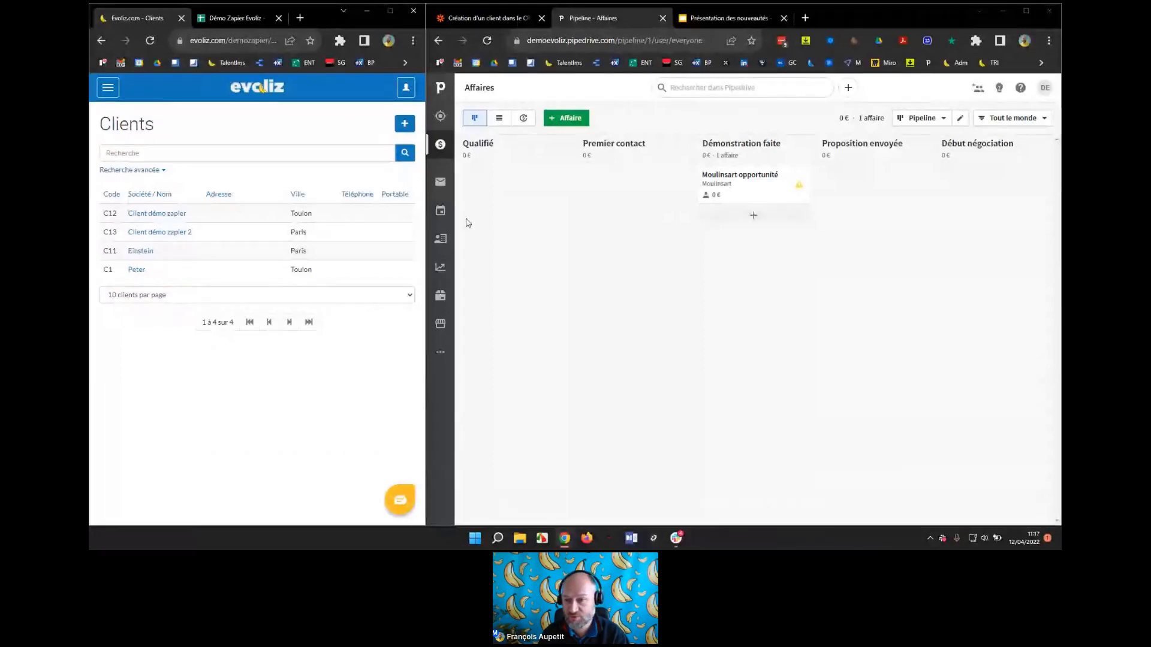
left_click_drag(740, 185, 858, 201)
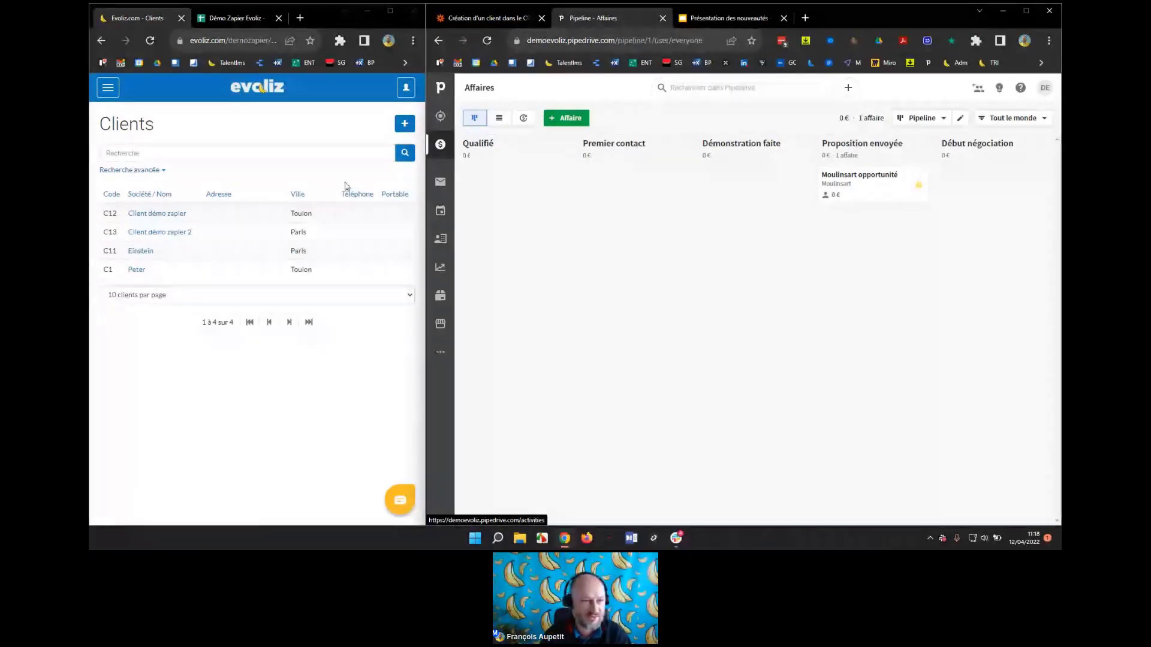
left_click(150, 41)
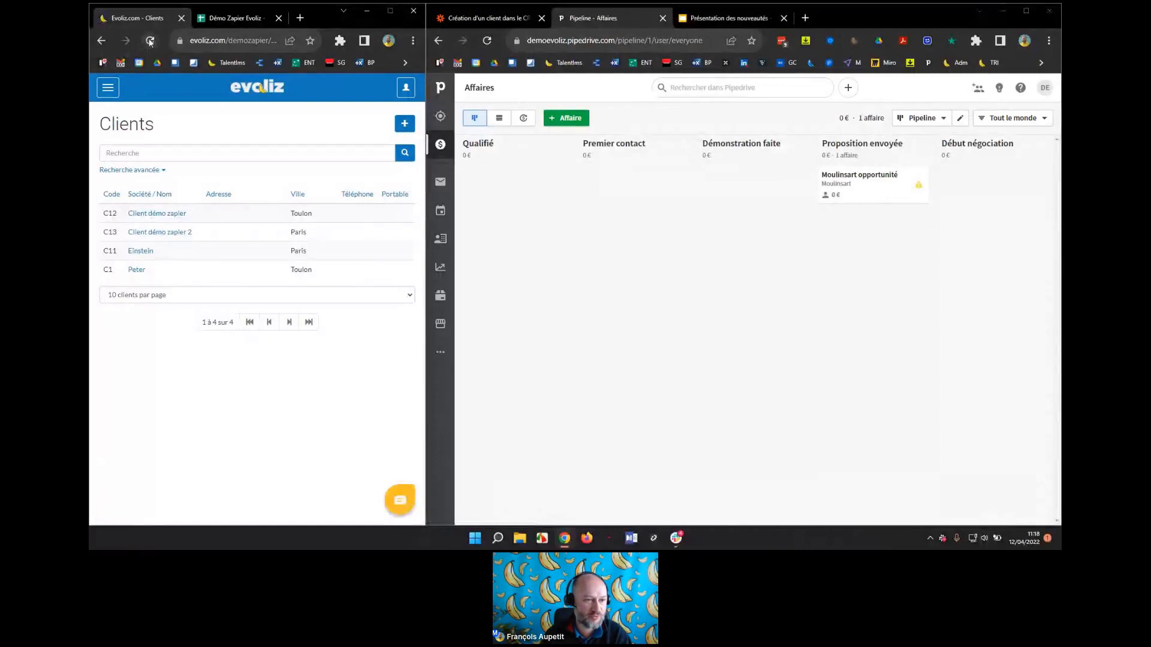
left_click(150, 41)
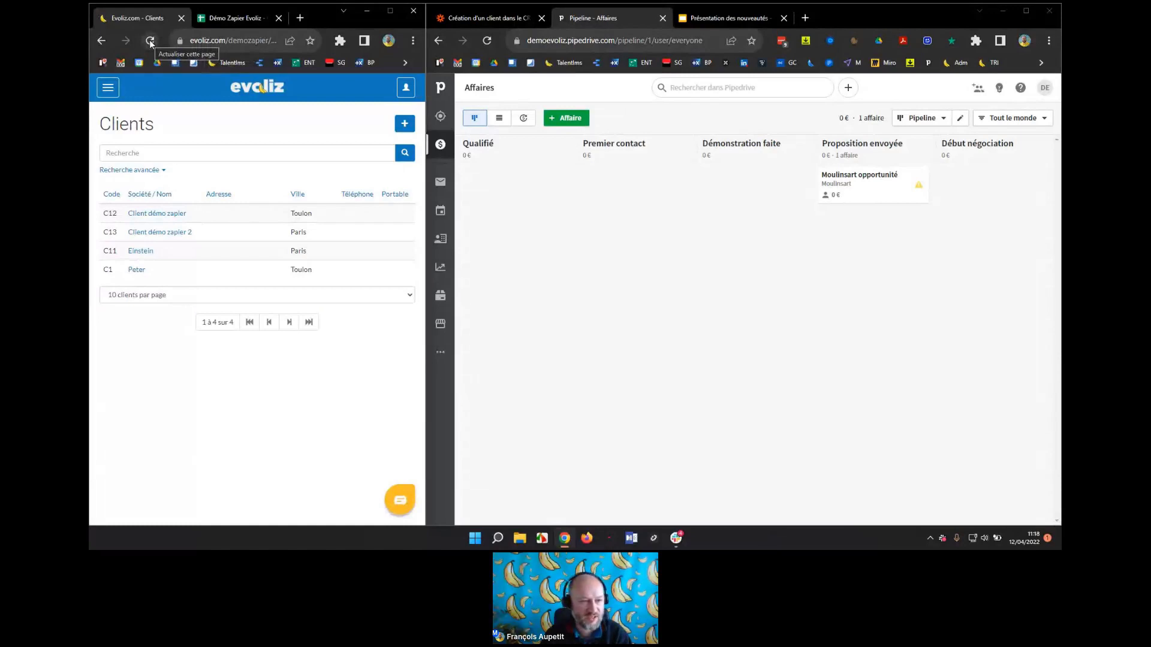
Reload Evoliz's clients, point out the new code C14, and open the Moulinsart record.
left_click(149, 42)
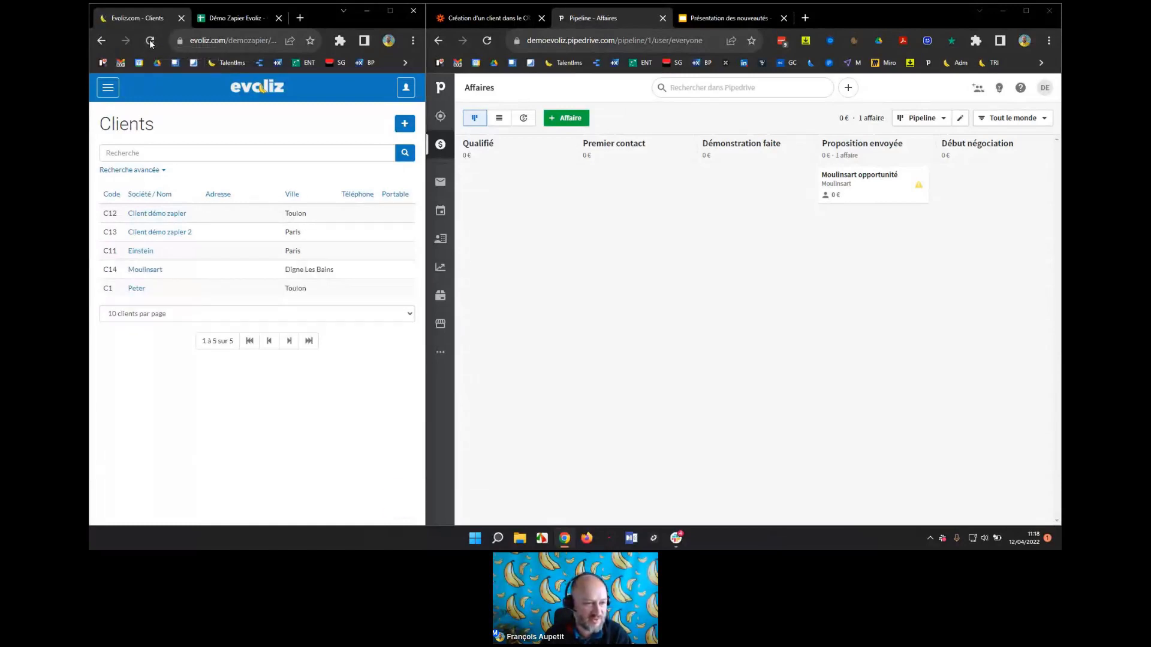
left_click_drag(118, 270, 103, 272)
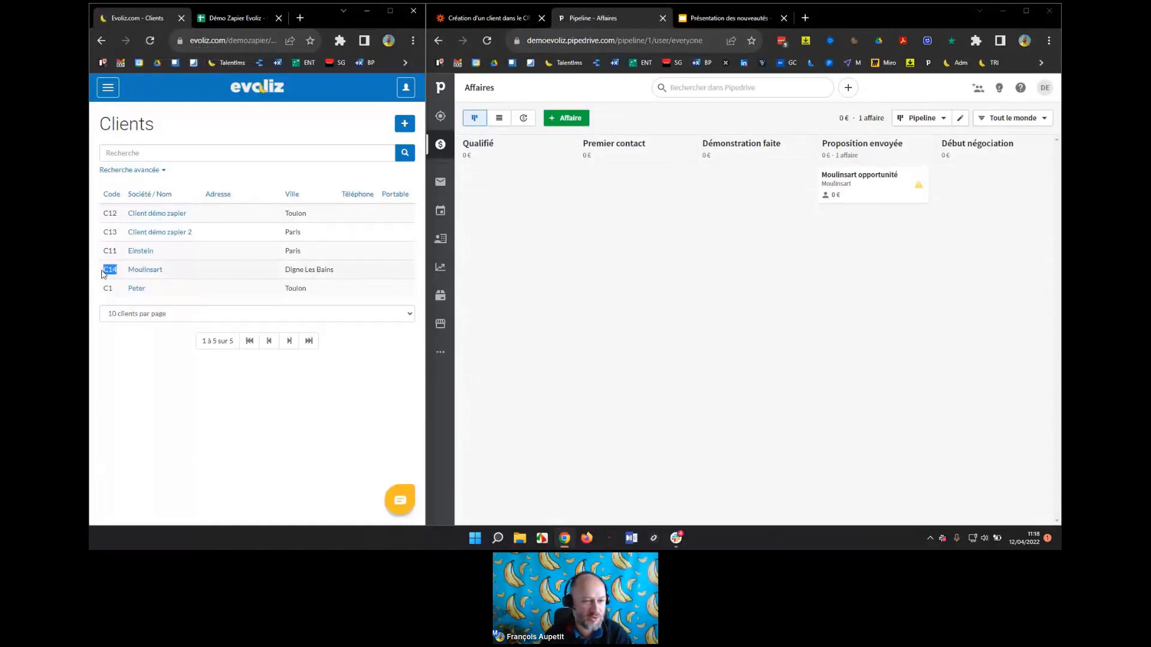
left_click(148, 276)
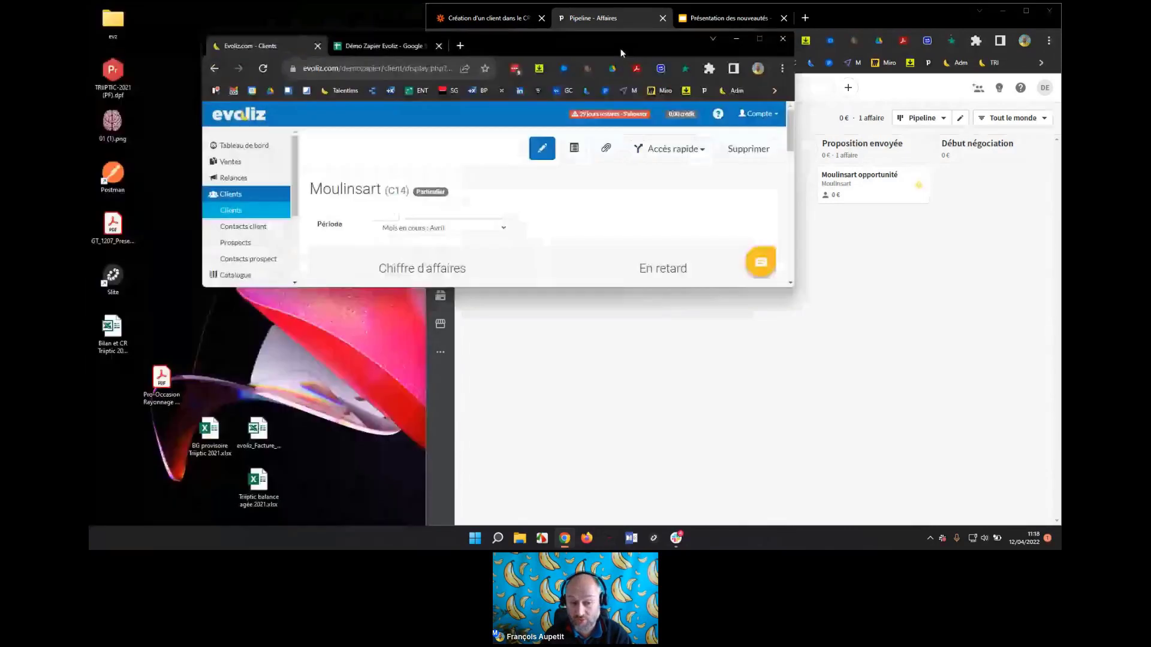
Maximize Evoliz to review Moulinsart's address and contact, then return to full-screen Pipedrive.
double_click(621, 52)
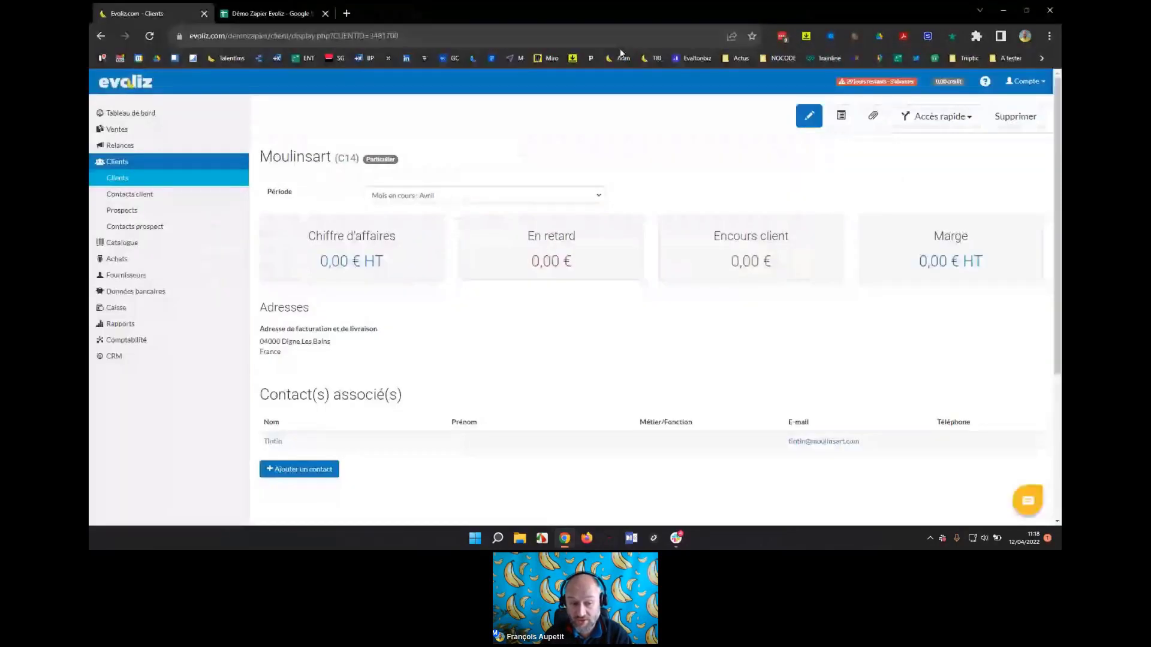
scroll(271, 411, "down", 1)
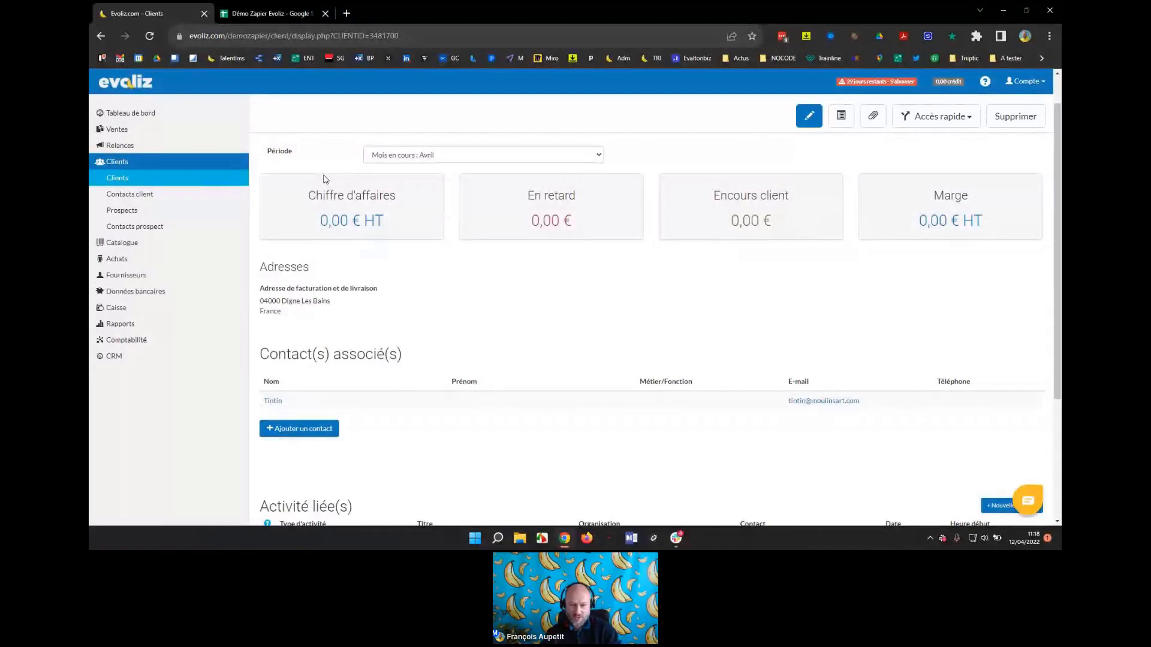
scroll(324, 179, "up", 1)
key("alt+Tab")
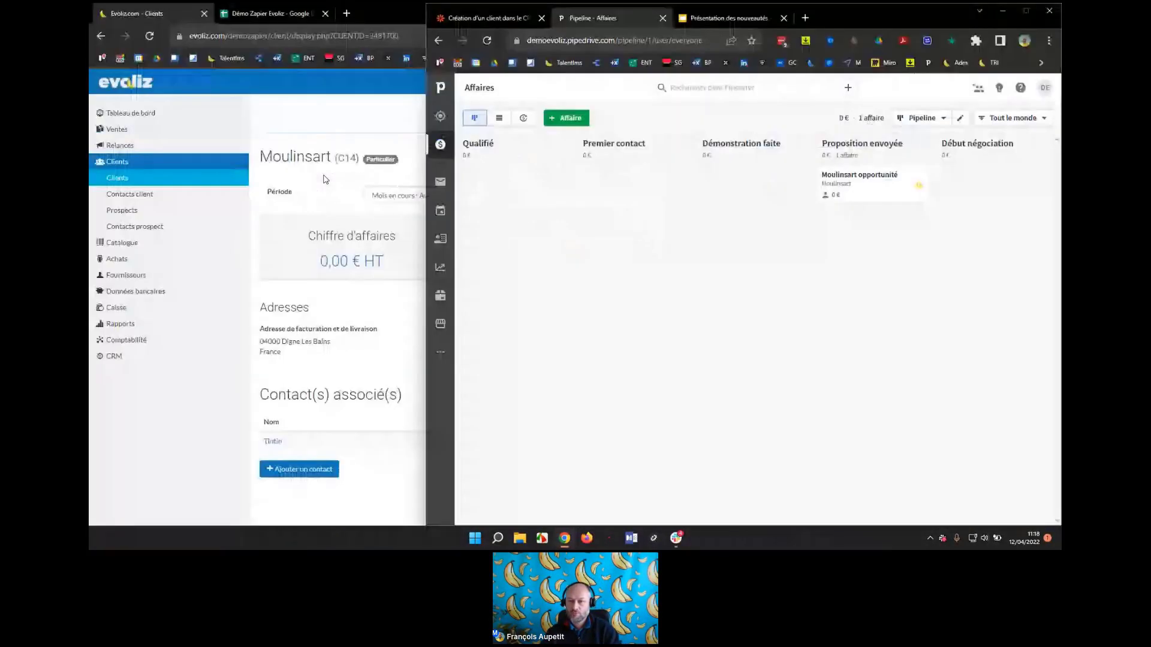
key("super+Up")
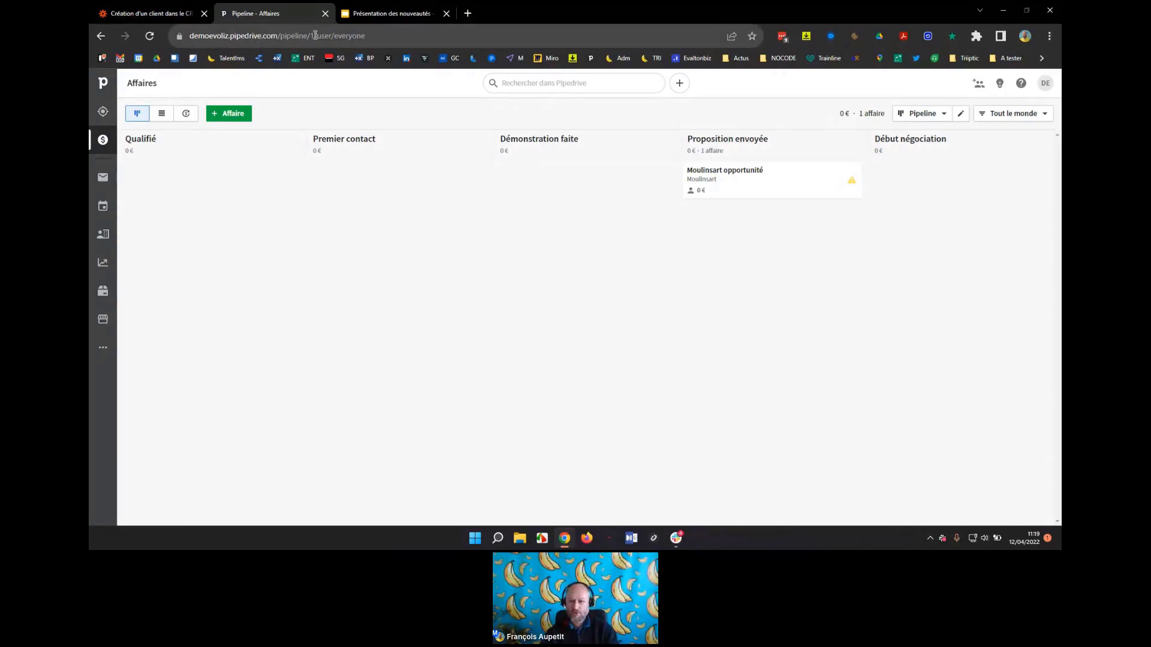
Show Slack's evoliz-x-zapier-beta channel, then switch back to the Moulinsart client page in Evoliz.
key("alt+Tab")
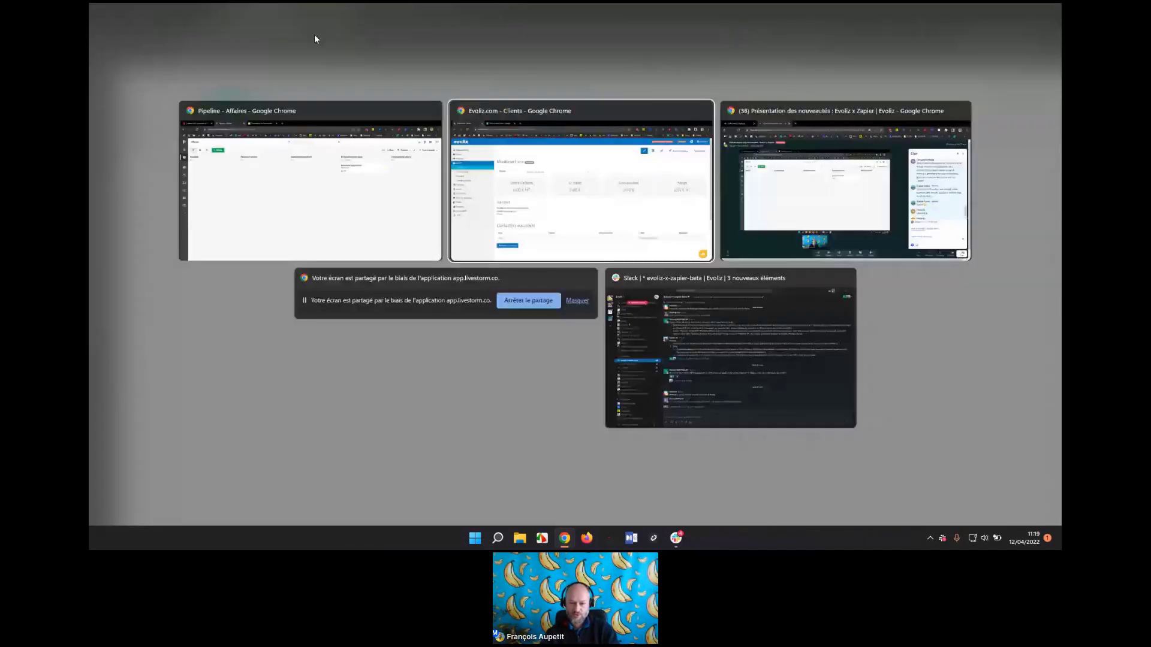
key("alt+Tab")
key("alt+Tab")
key("Escape")
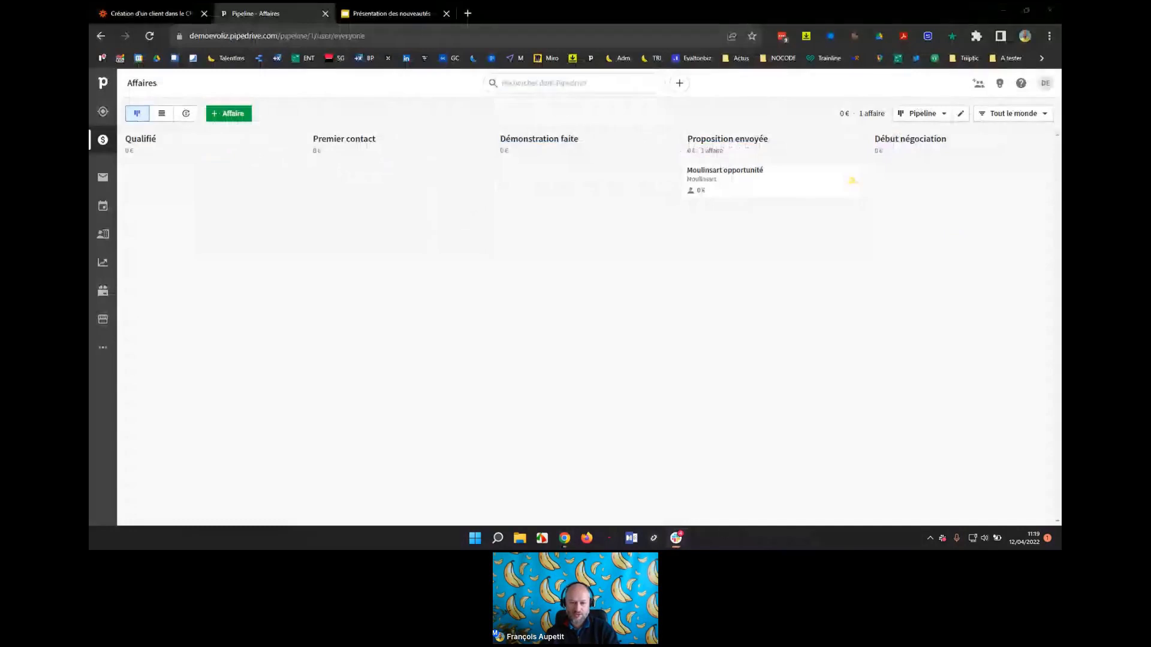
key("alt+Tab")
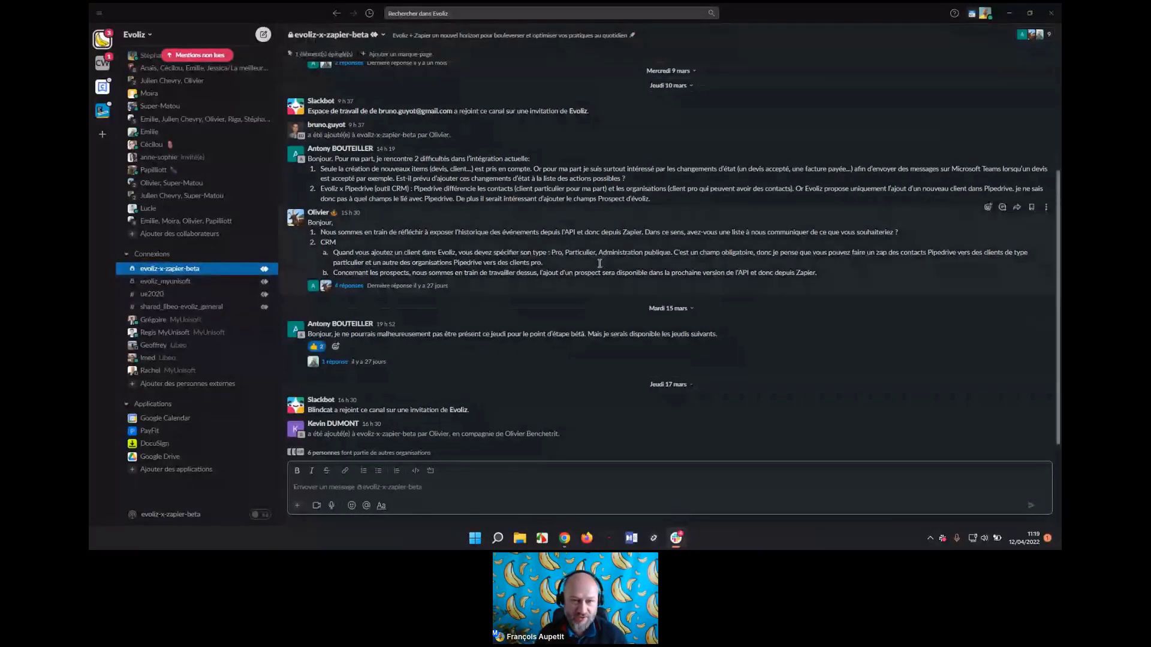
key("alt+Tab")
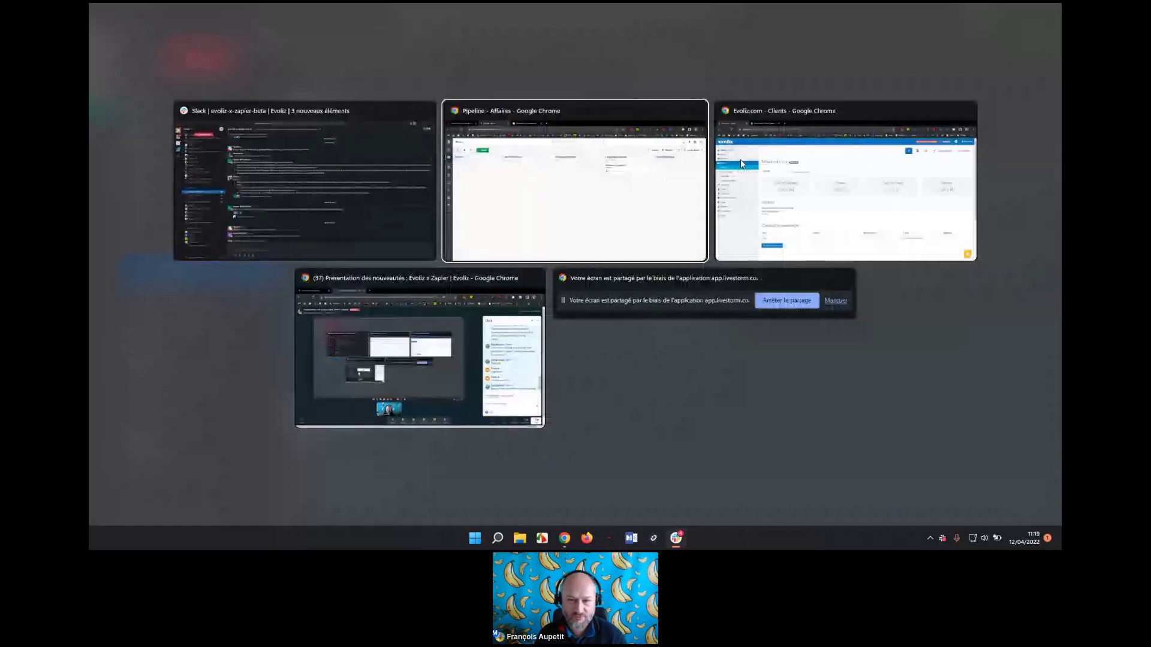
key("alt+Tab")
Go to Evoliz's Relevés bancaires, glancing at the bank accounts list, and start Importer Lignes.
left_click(741, 163)
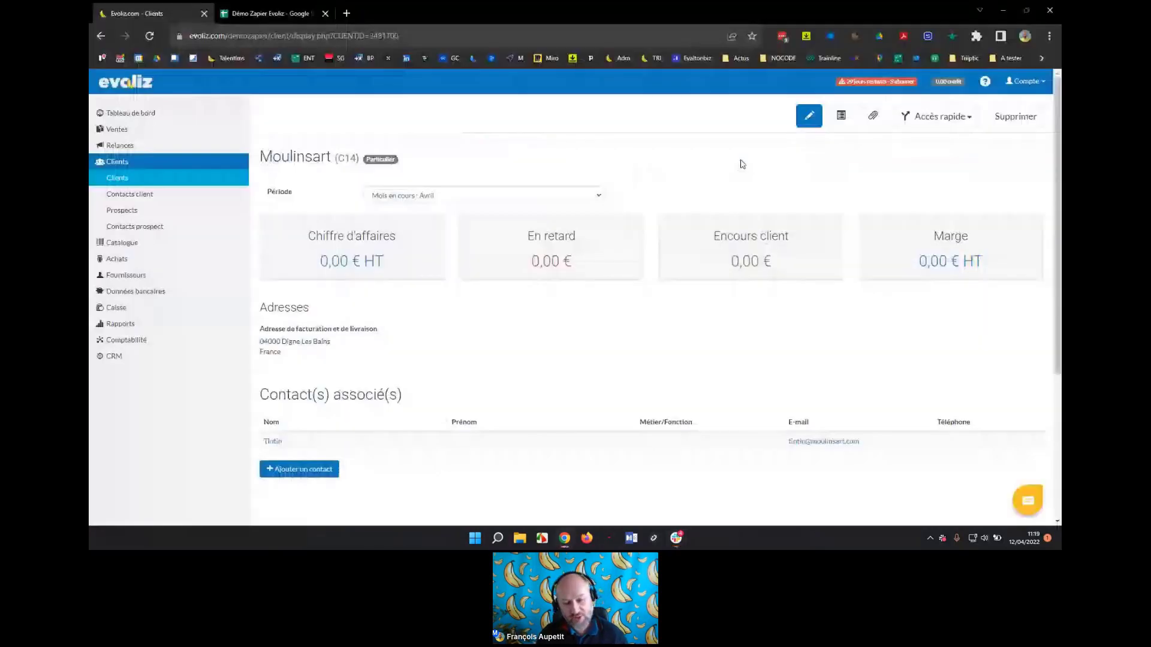
left_click(139, 293)
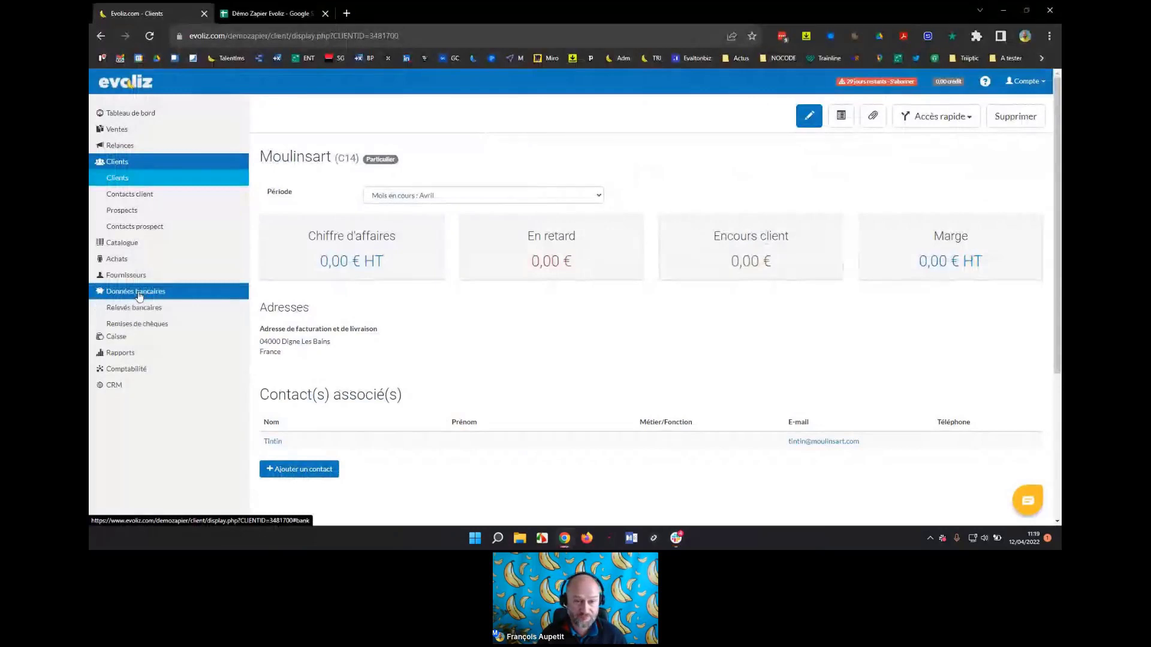
left_click(135, 308)
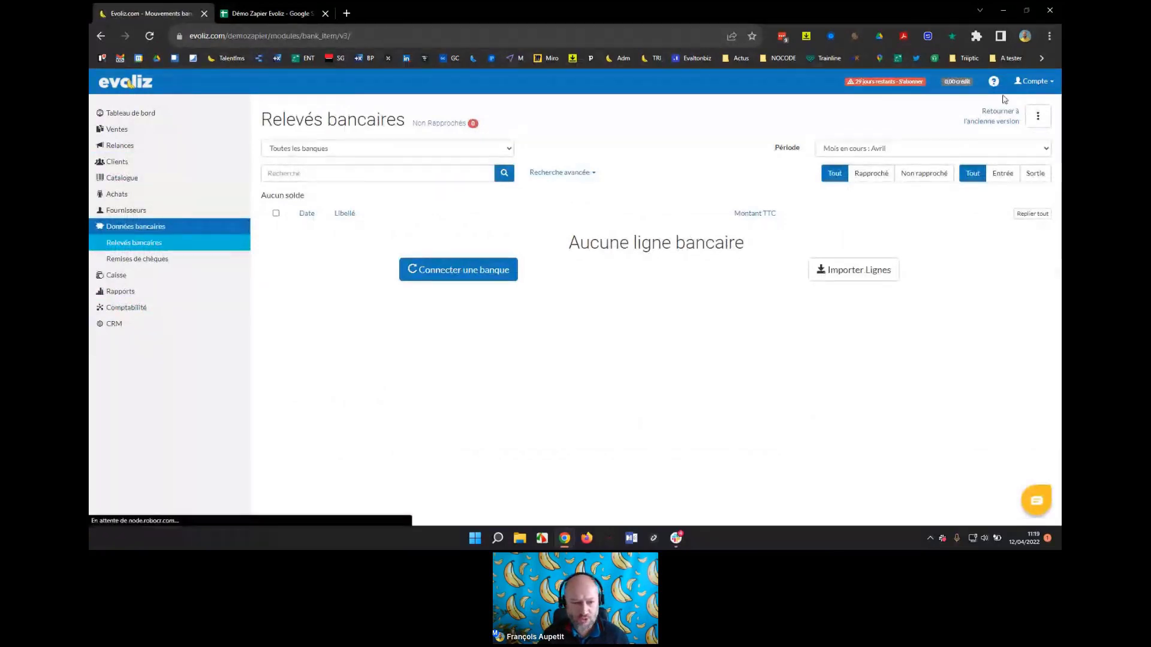
left_click(1033, 81)
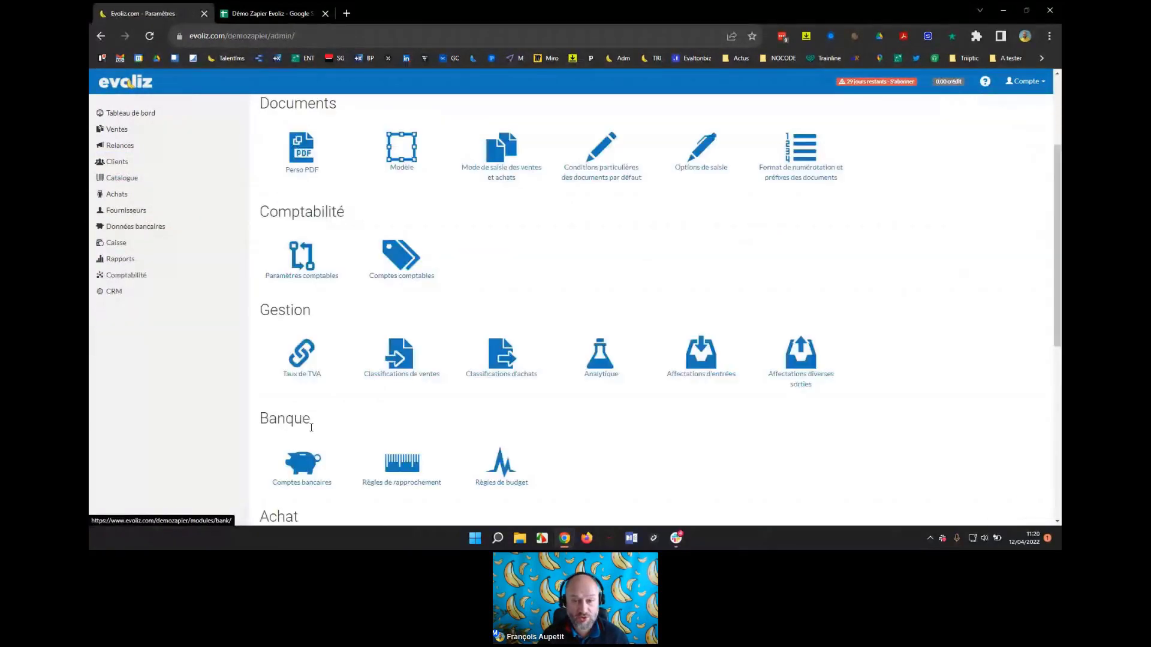
left_click(302, 464)
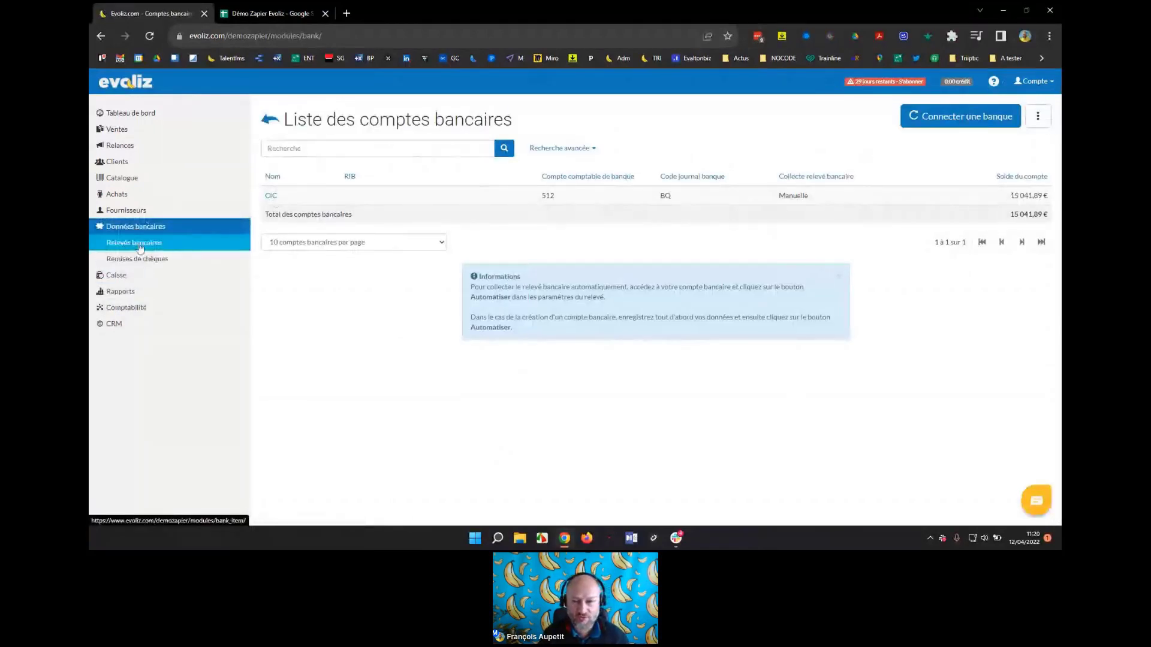
left_click(135, 243)
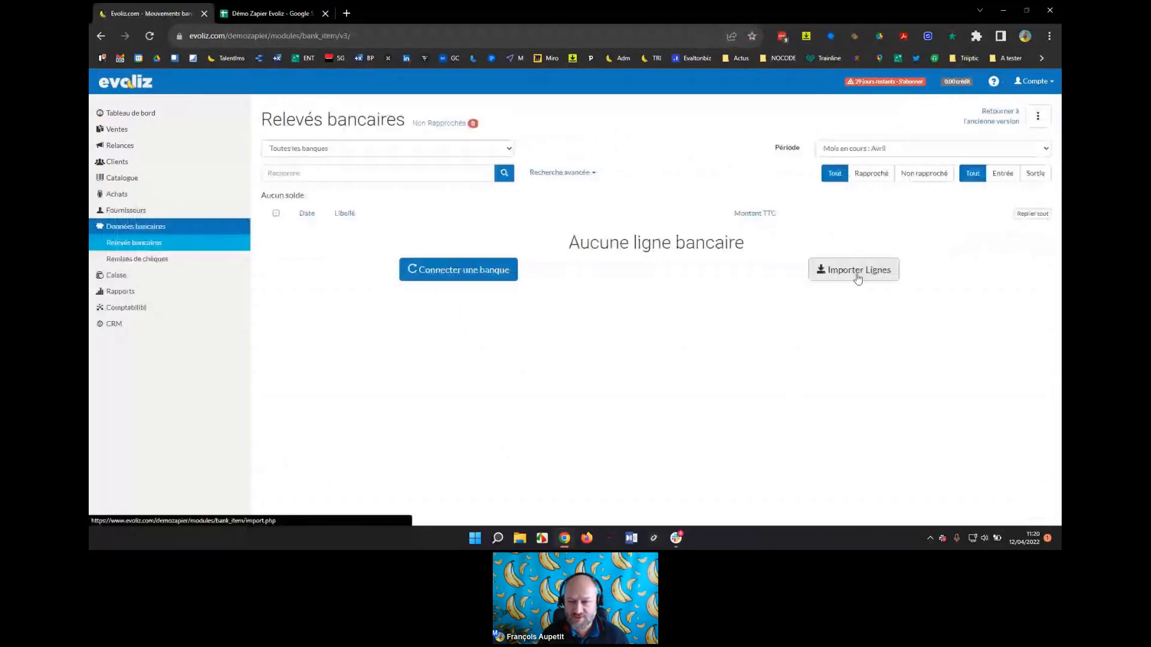
left_click(858, 271)
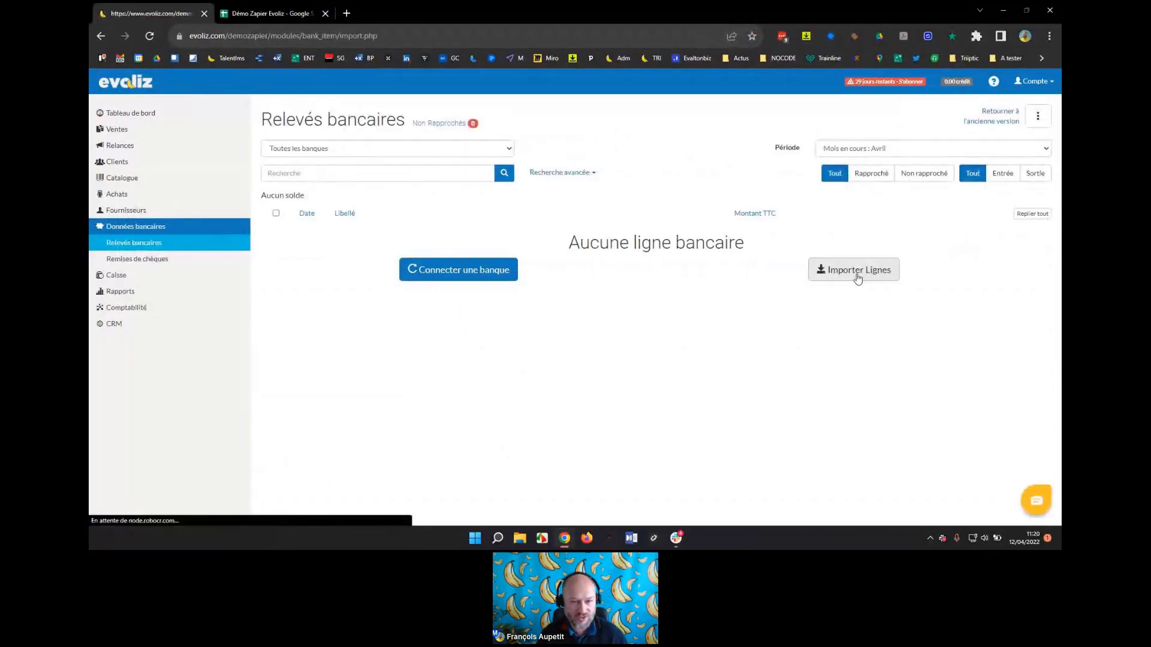
Choose RELEVE ZAPIER.xlsx from the desktop and load its data into the import preview.
scroll(742, 324, "down", 3)
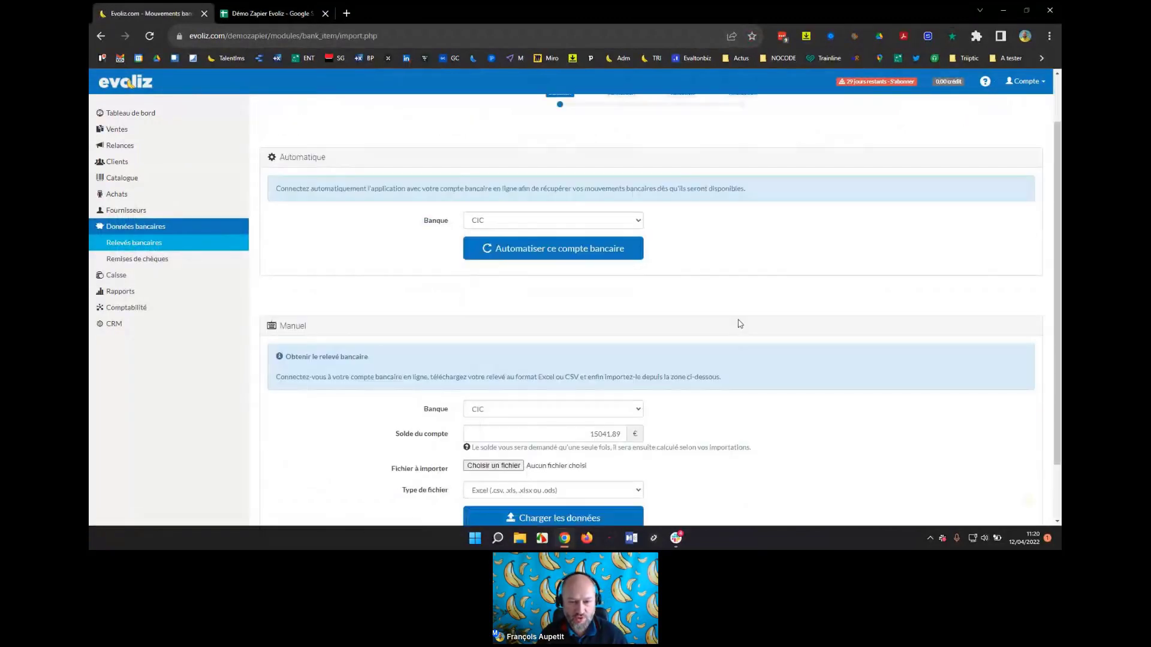
left_click(494, 397)
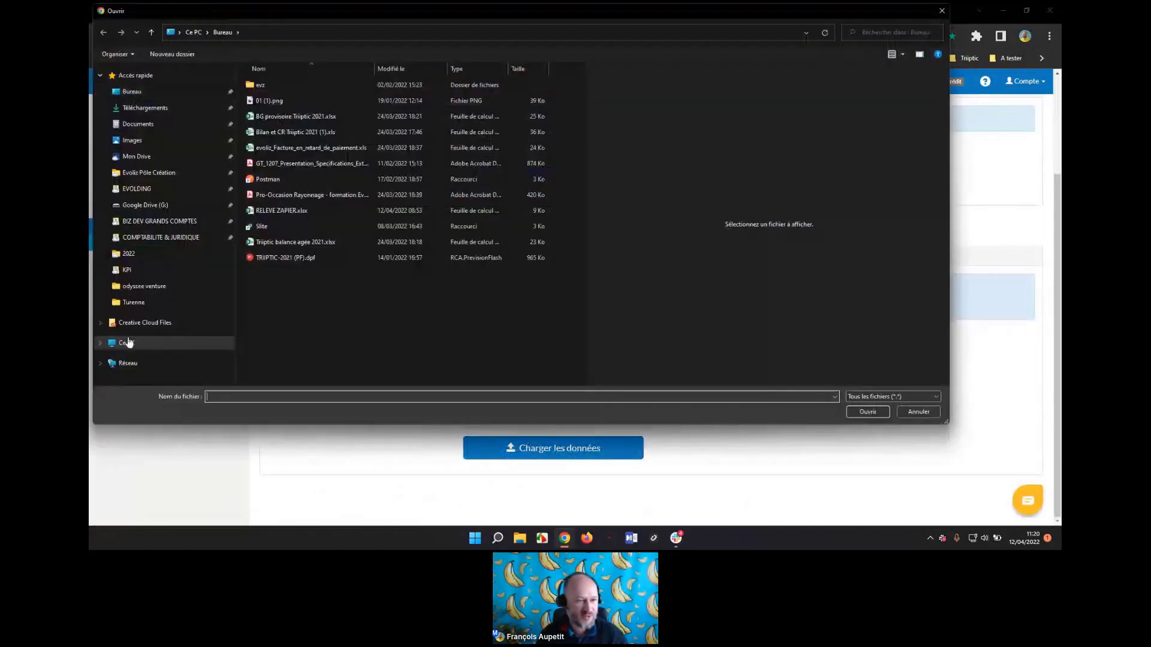
left_click(127, 344)
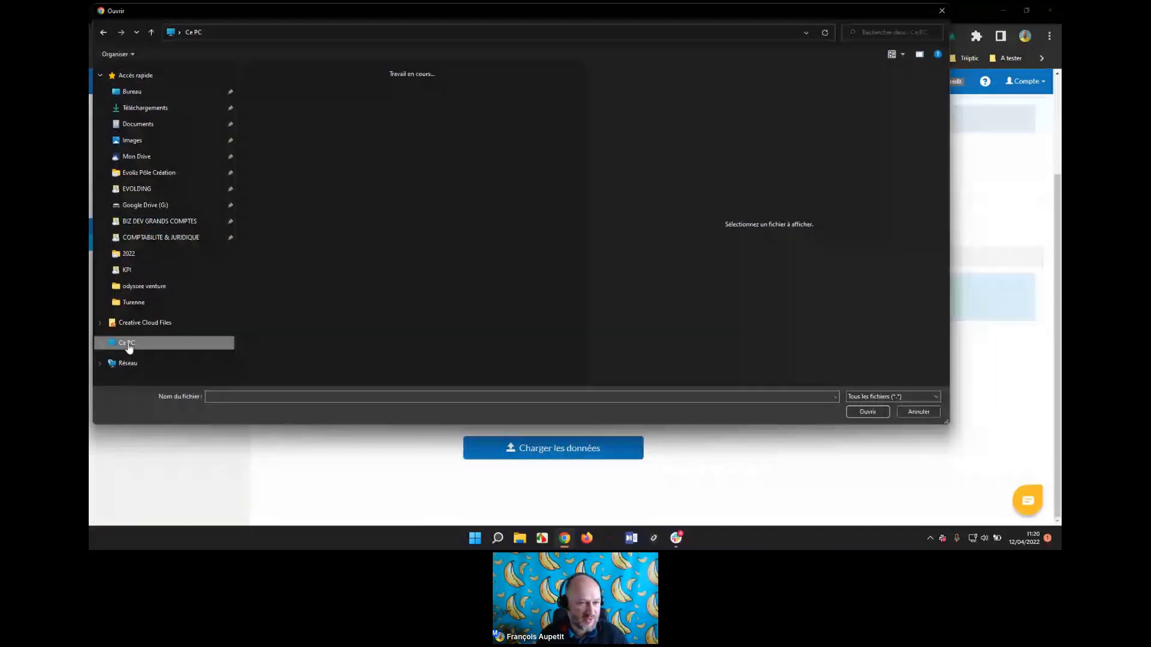
double_click(296, 95)
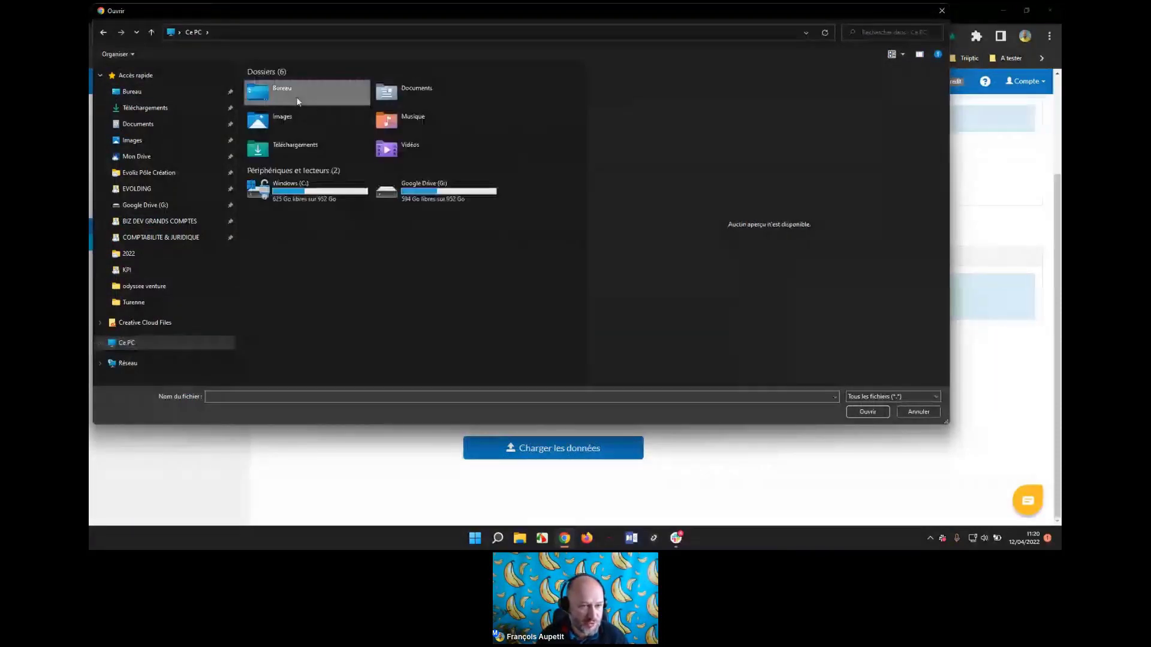
left_click(281, 211)
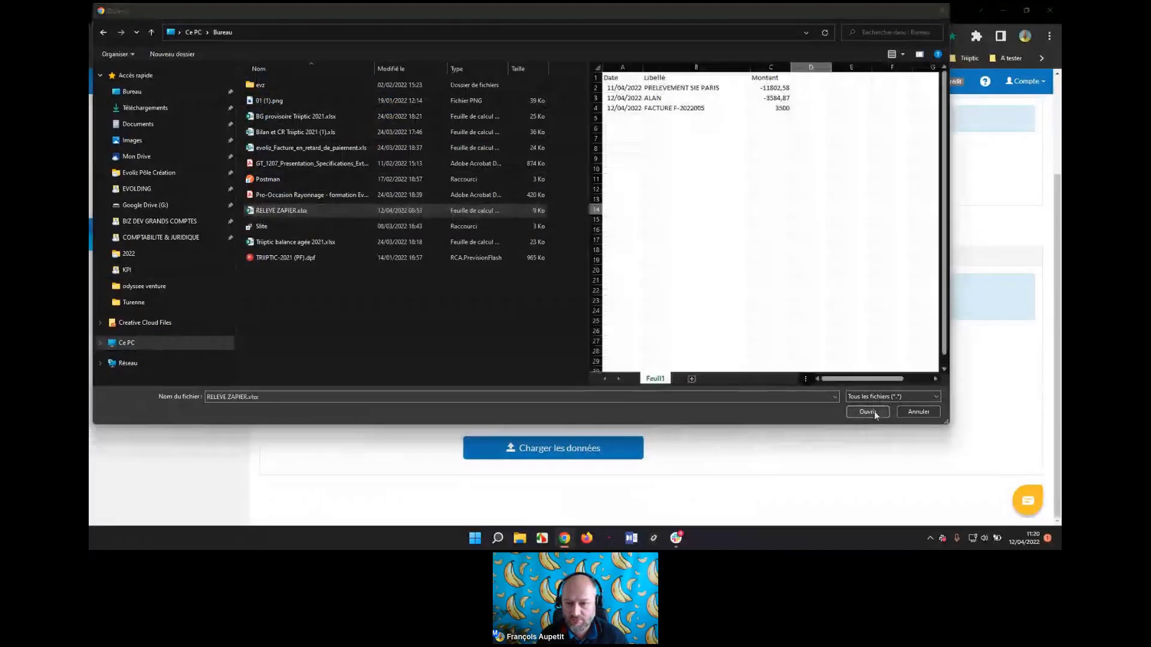
left_click(868, 411)
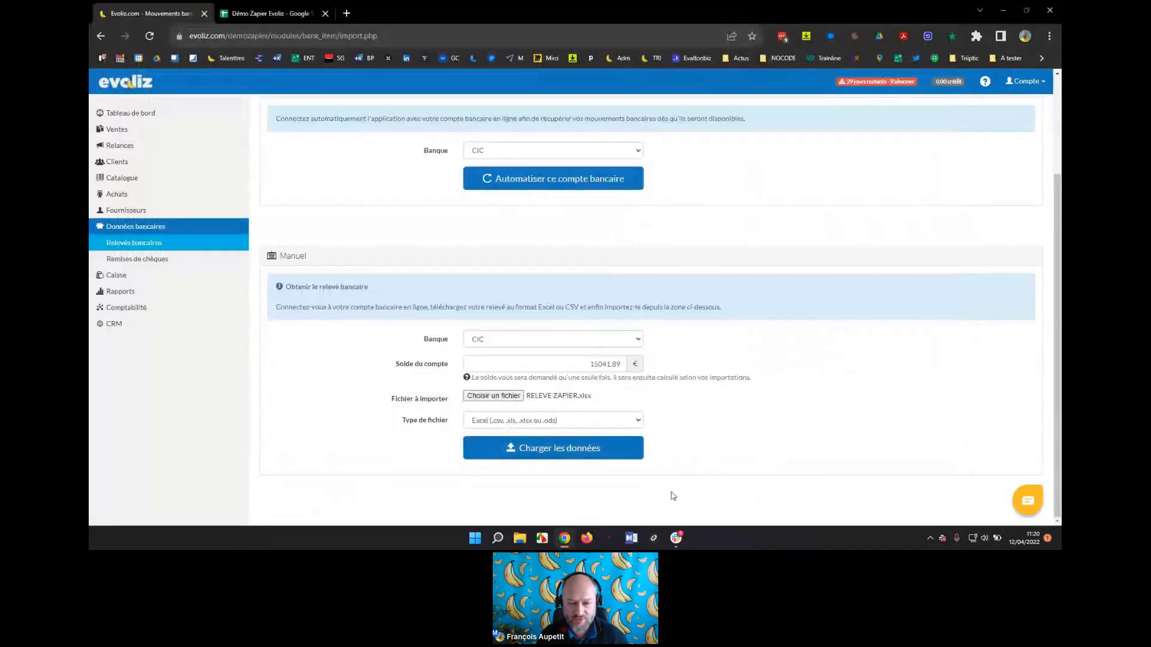
left_click(577, 459)
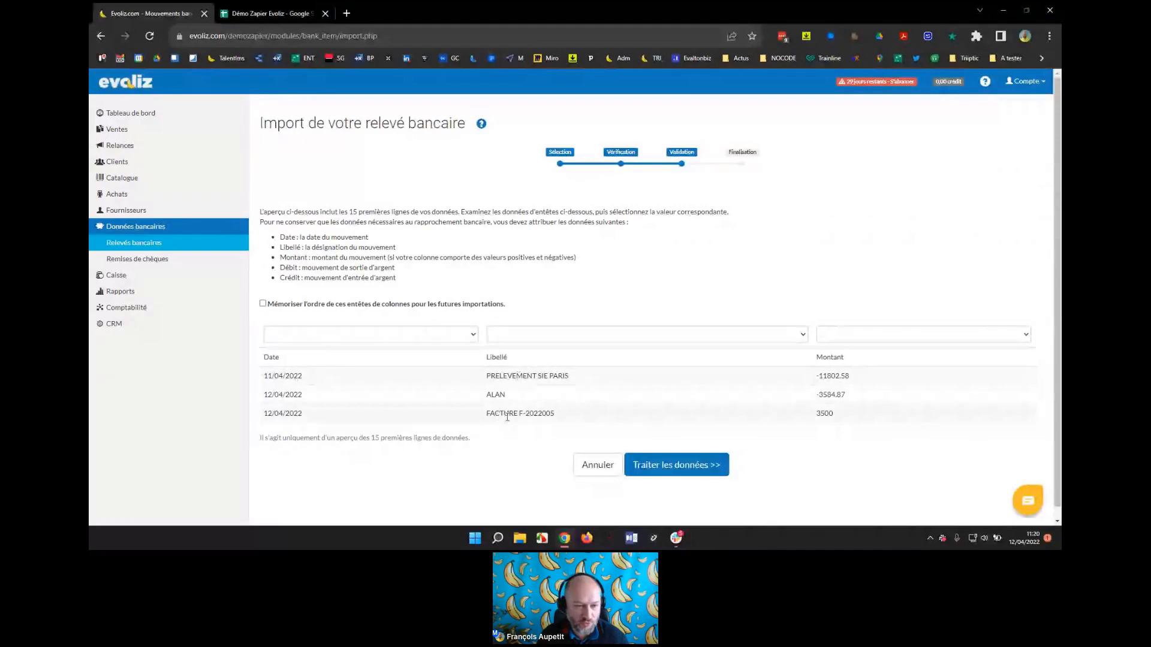
Map the statement columns to Date, Libellé and Montant, then process the three CIC transactions.
left_click(296, 334)
left_click(471, 356)
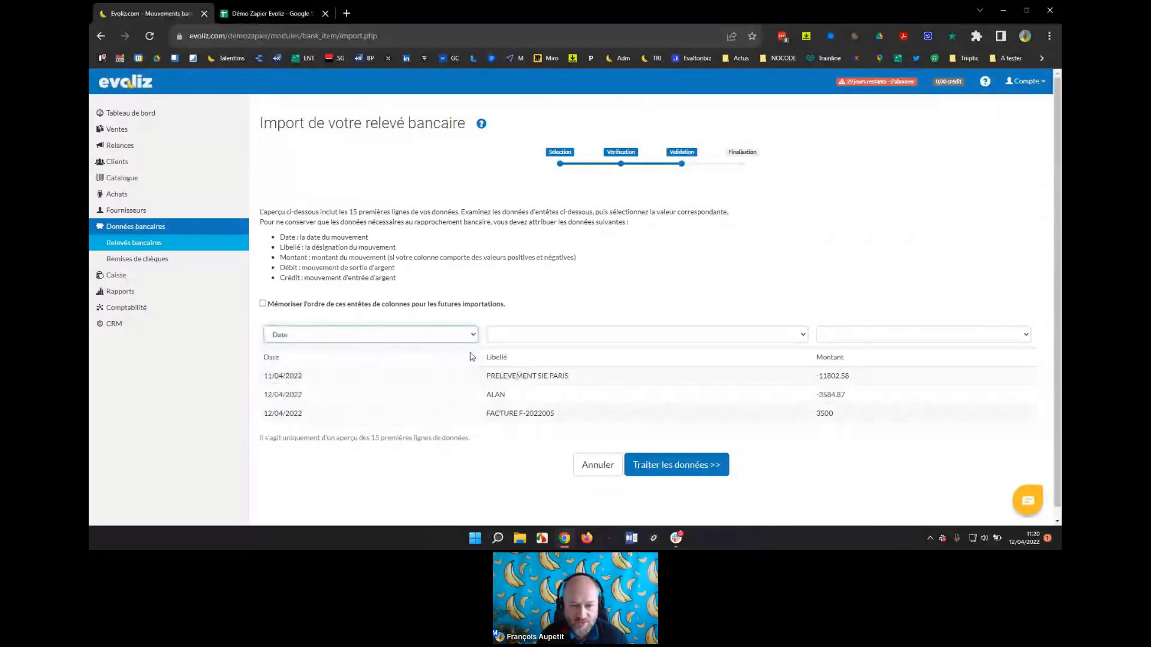
left_click(526, 339)
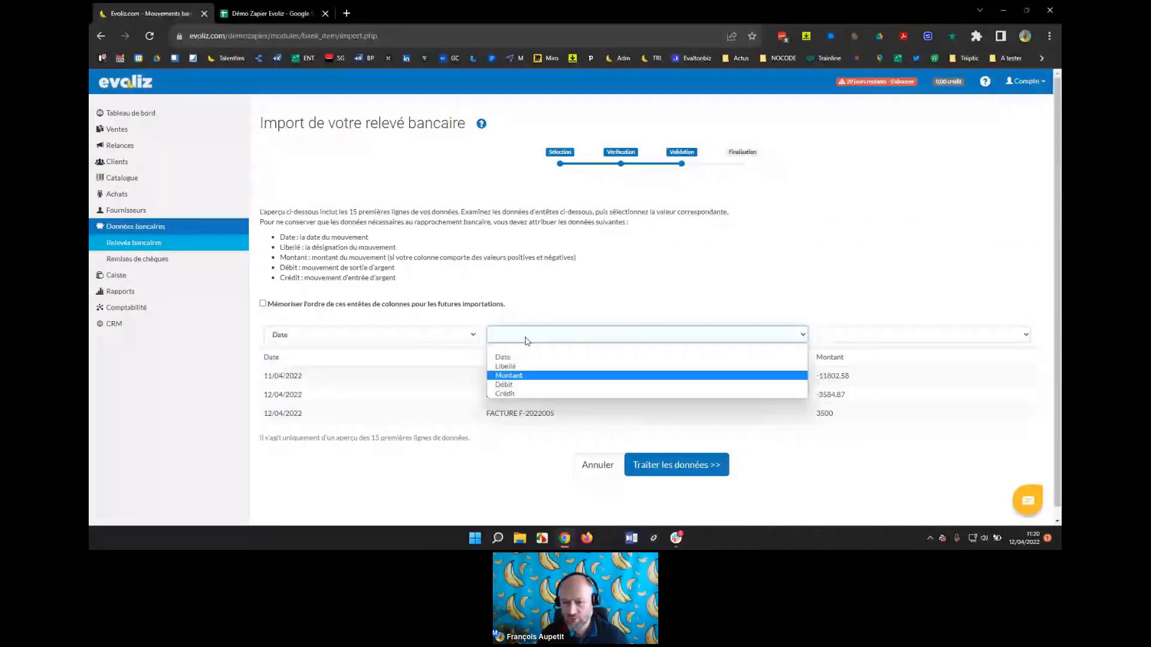
left_click(540, 366)
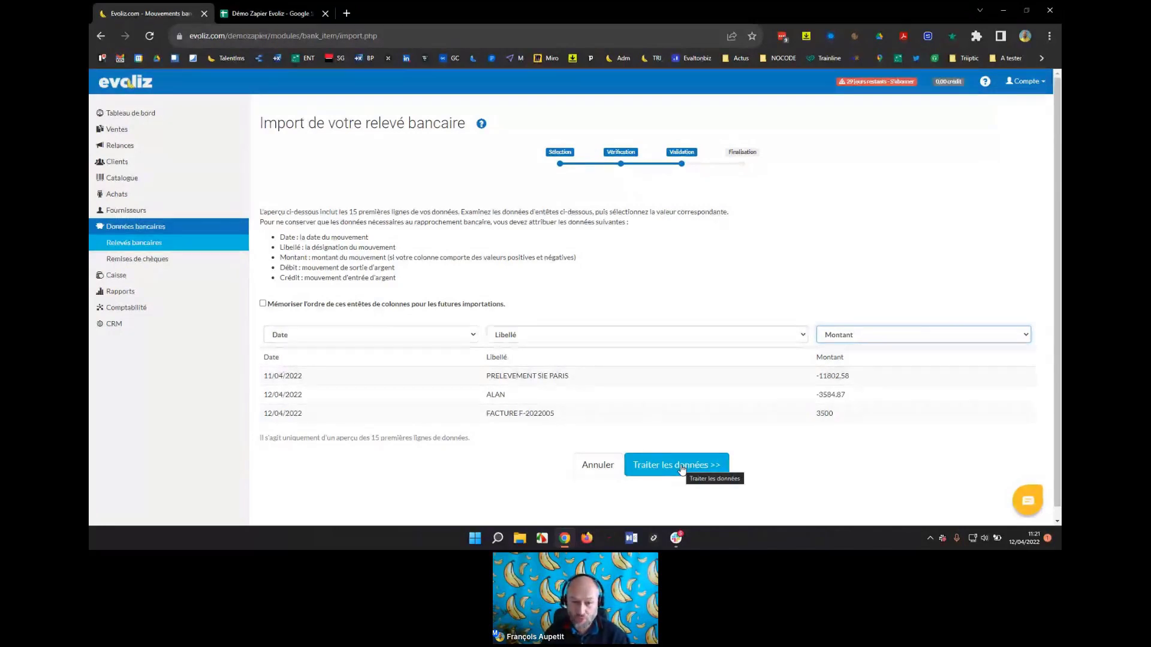
left_click(681, 468)
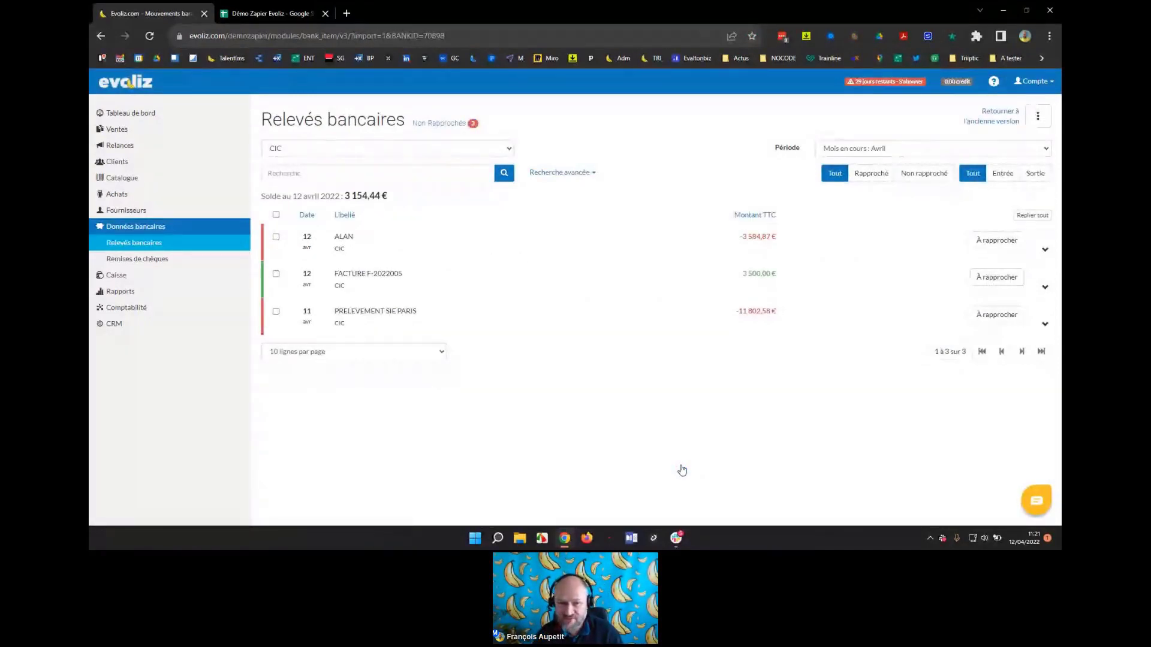
Show the Slack 'Nouvelle ligne sur le relevé bancaire CIC' post listing the three imported bank lines.
key("alt+Tab")
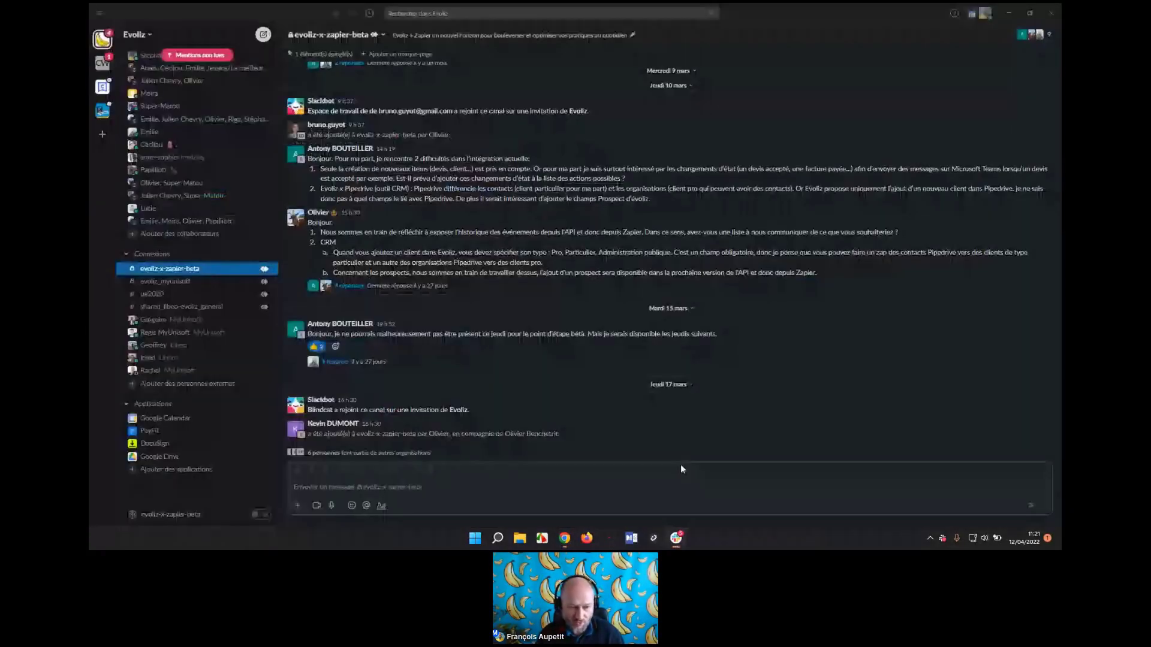
left_click(681, 465)
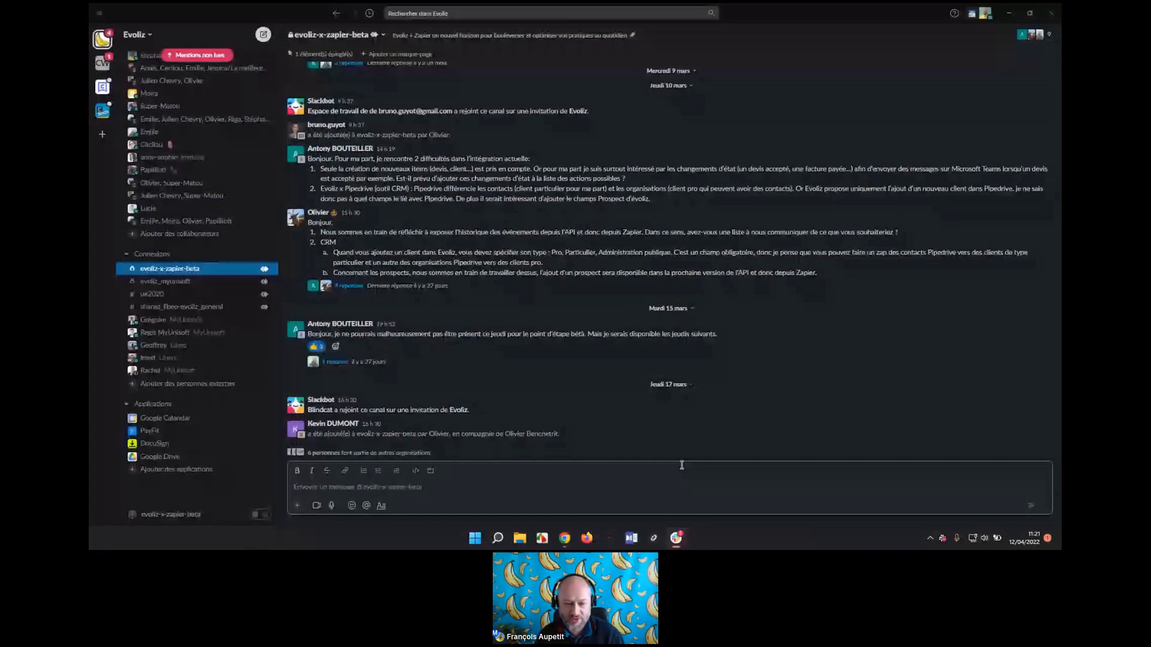
key("alt+Tab")
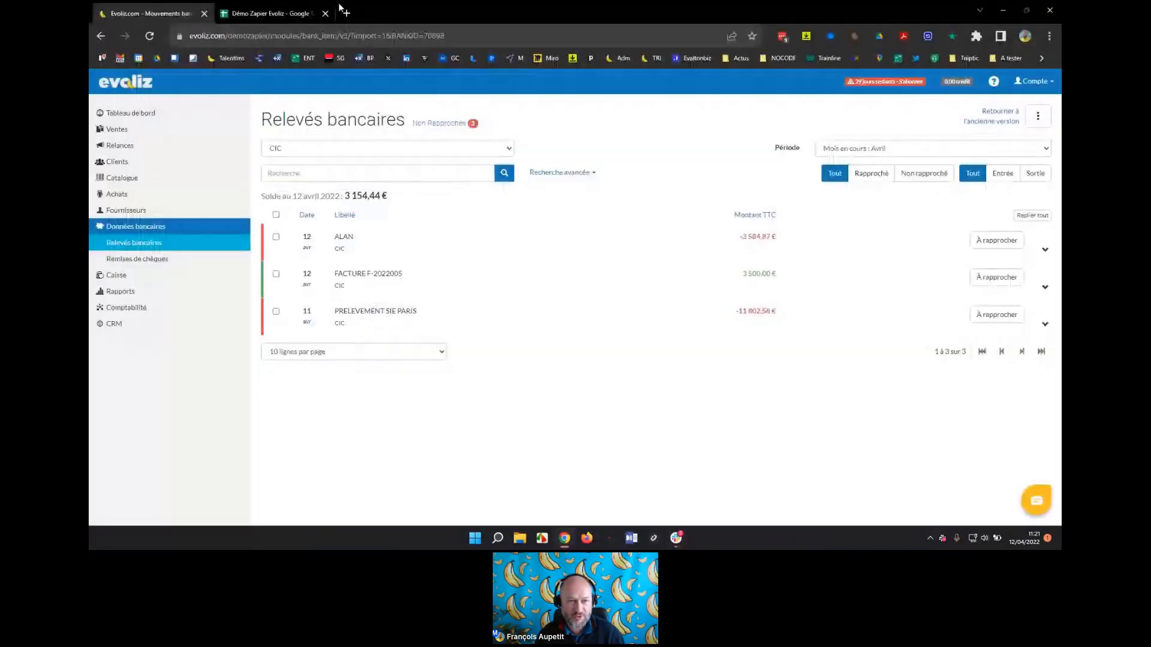
key("alt+Tab")
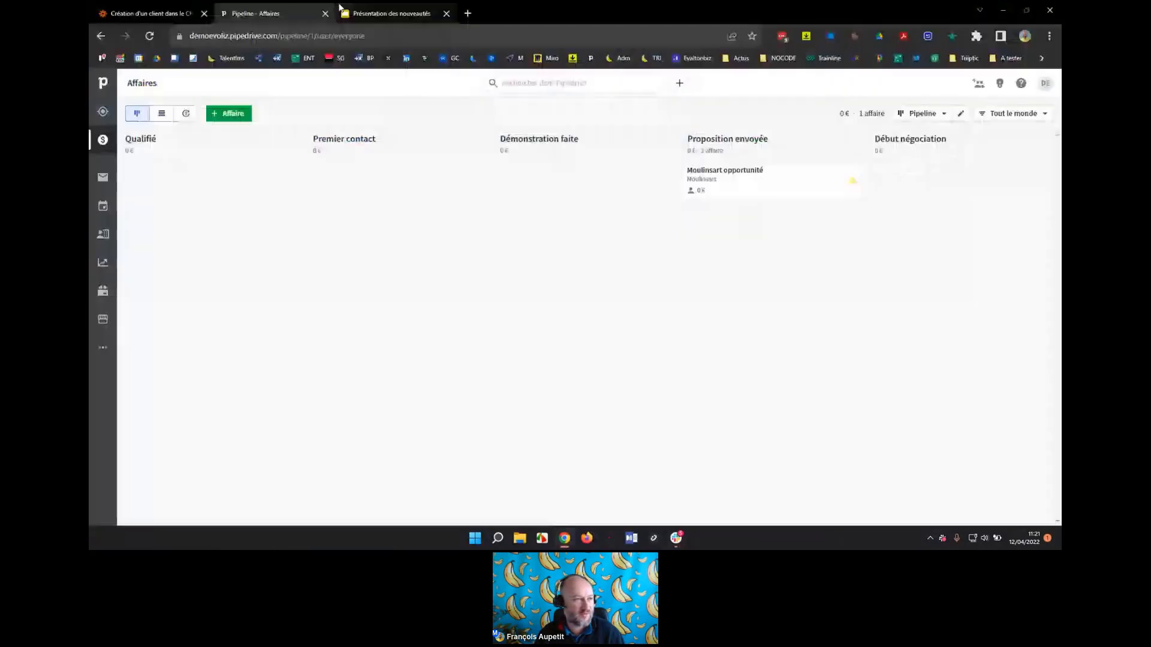
left_click_drag(146, 13, 89, 126)
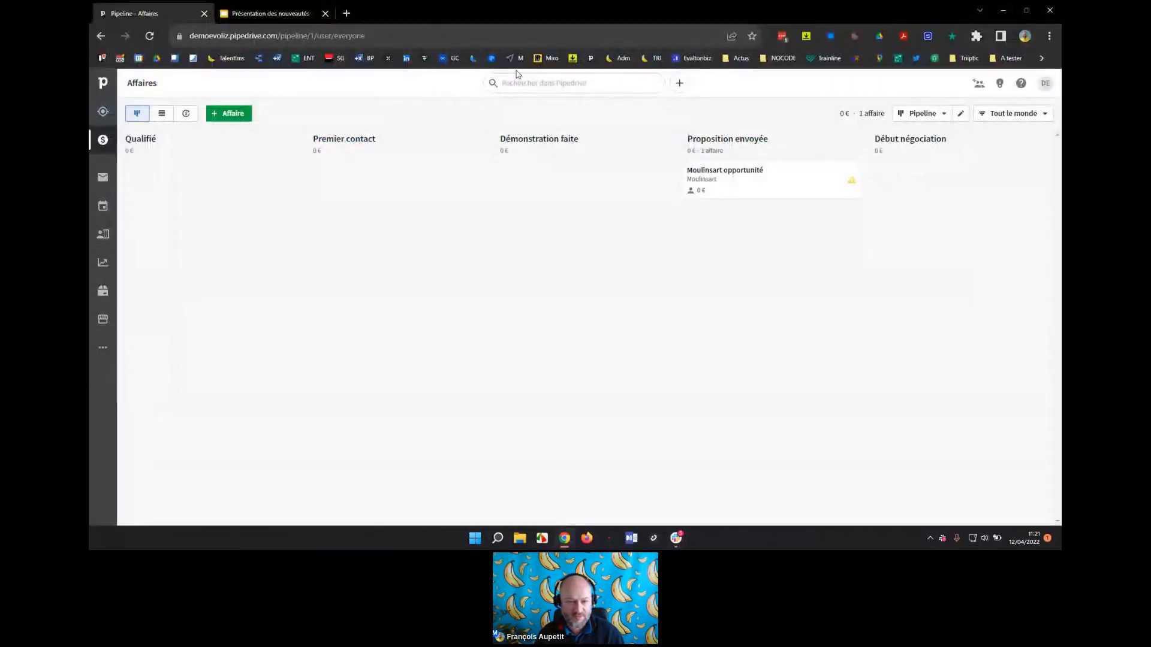
key("alt+Tab")
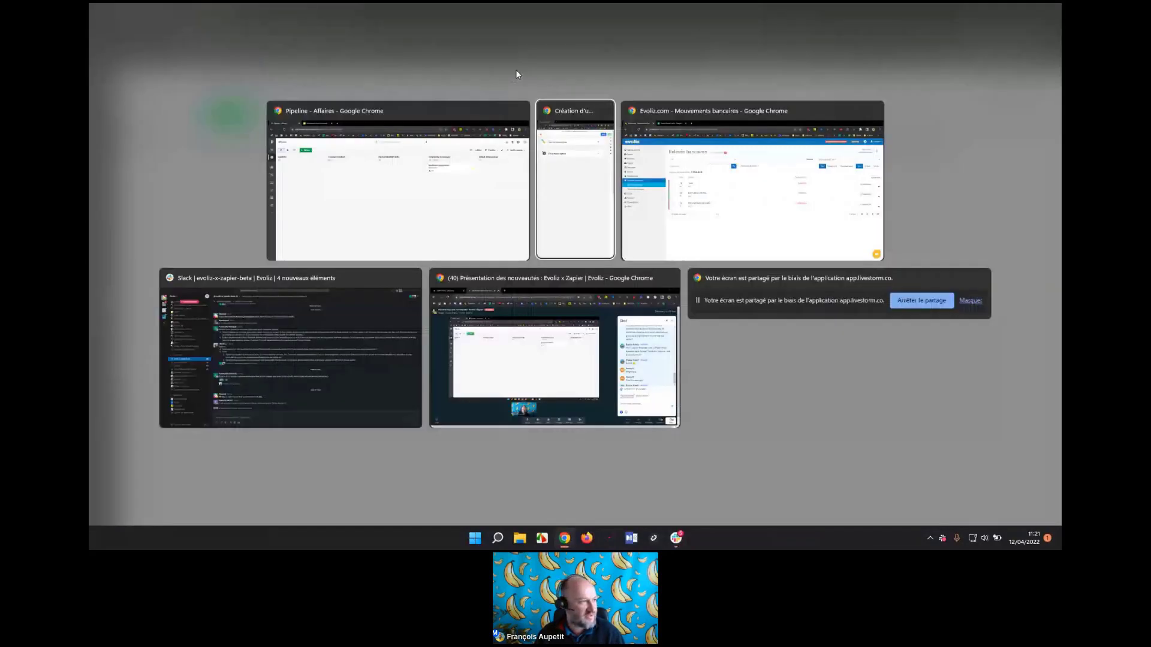
key("alt+Tab")
key("alt+Tab")
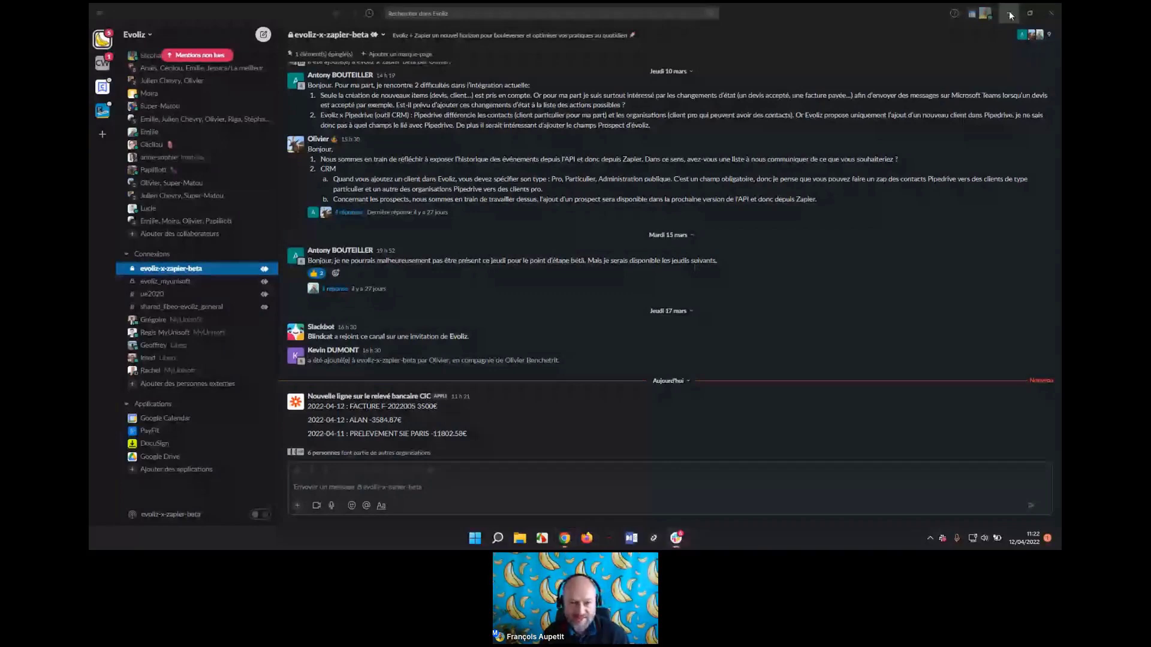
key("alt+Tab")
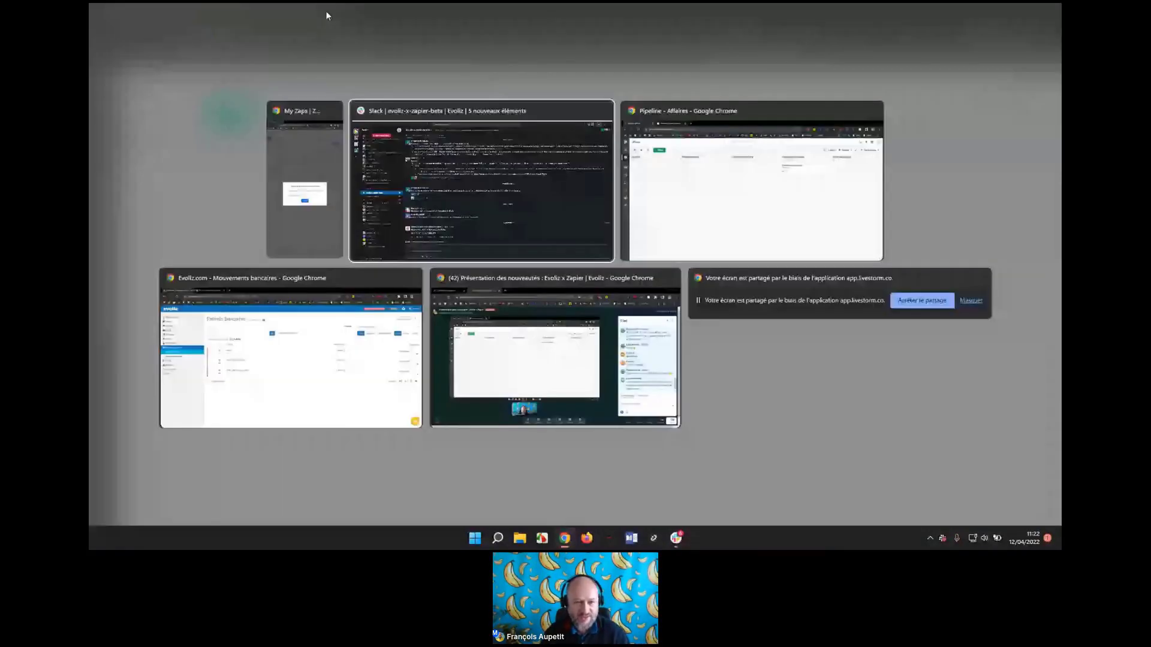
Open the Factures list under Ventes, showing two unpaid April invoices totalling 120 106,80 € TTC.
key("alt+Tab")
key("alt+Tab")
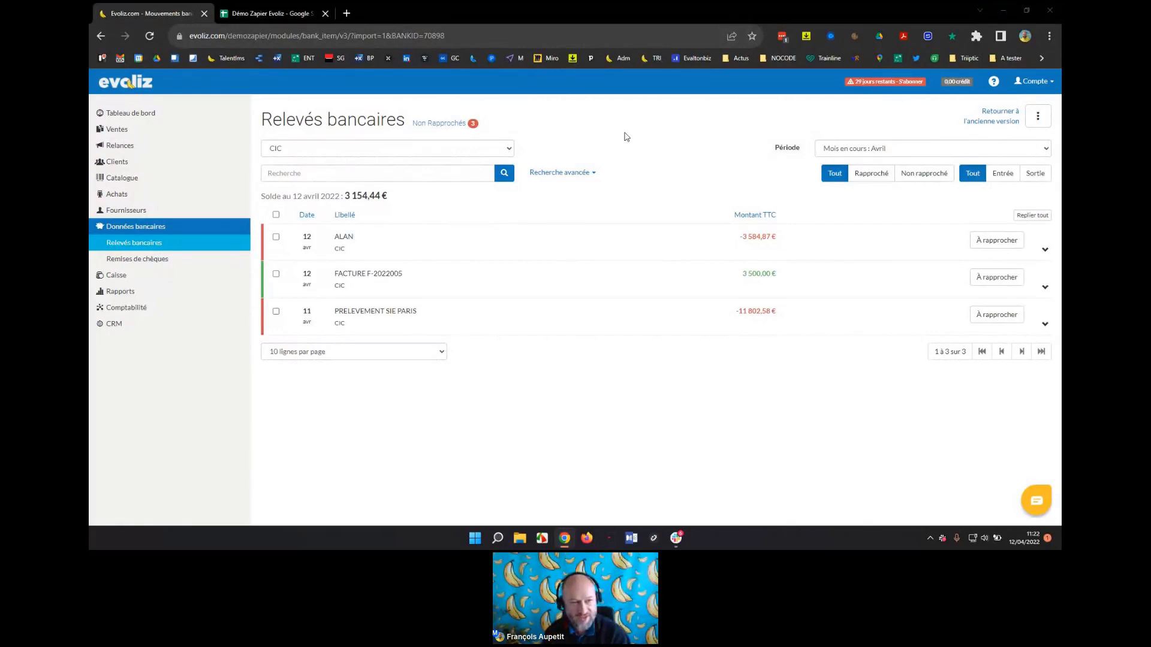
left_click(127, 132)
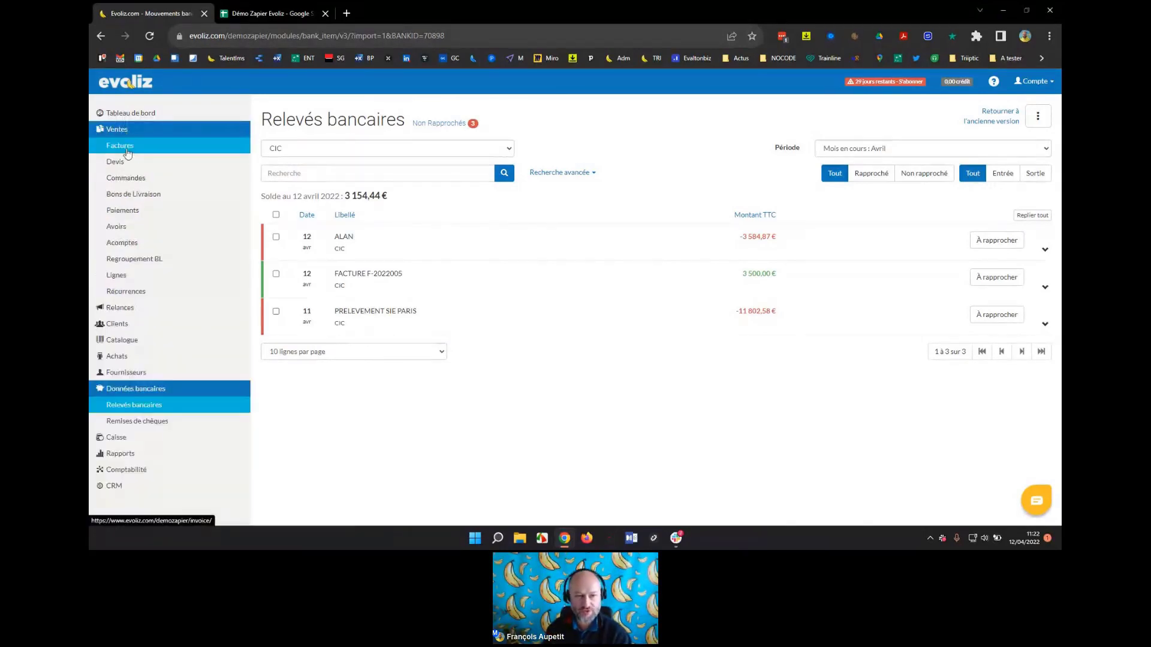
left_click(123, 147)
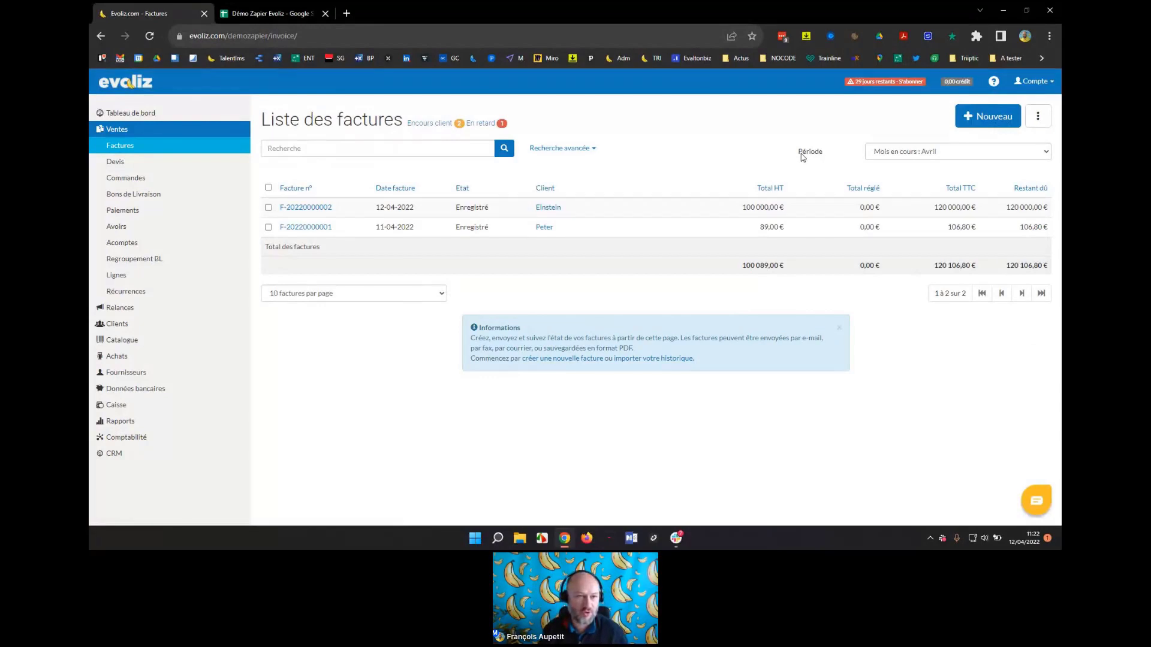
left_click(270, 13)
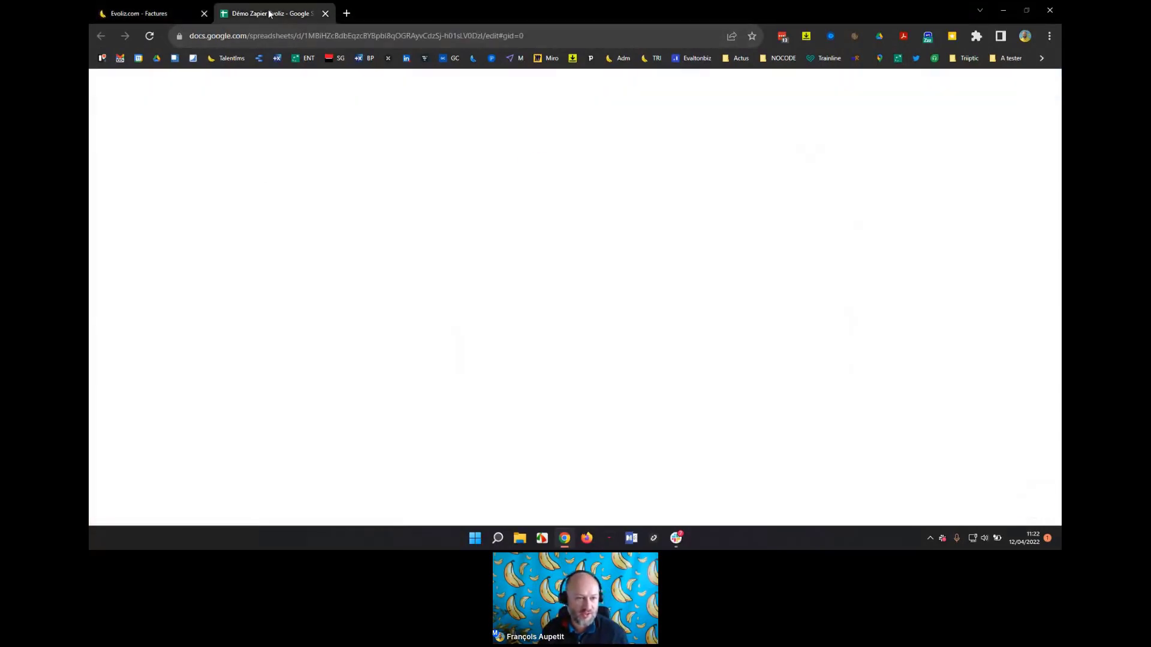
left_click(294, 246)
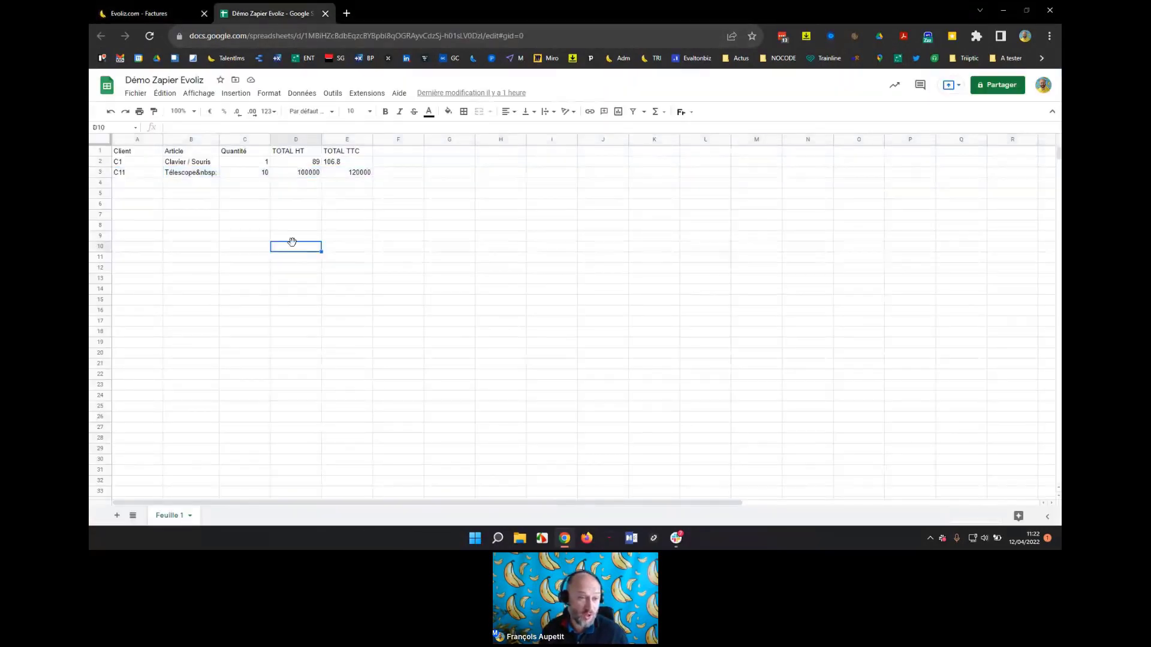
left_click(134, 155)
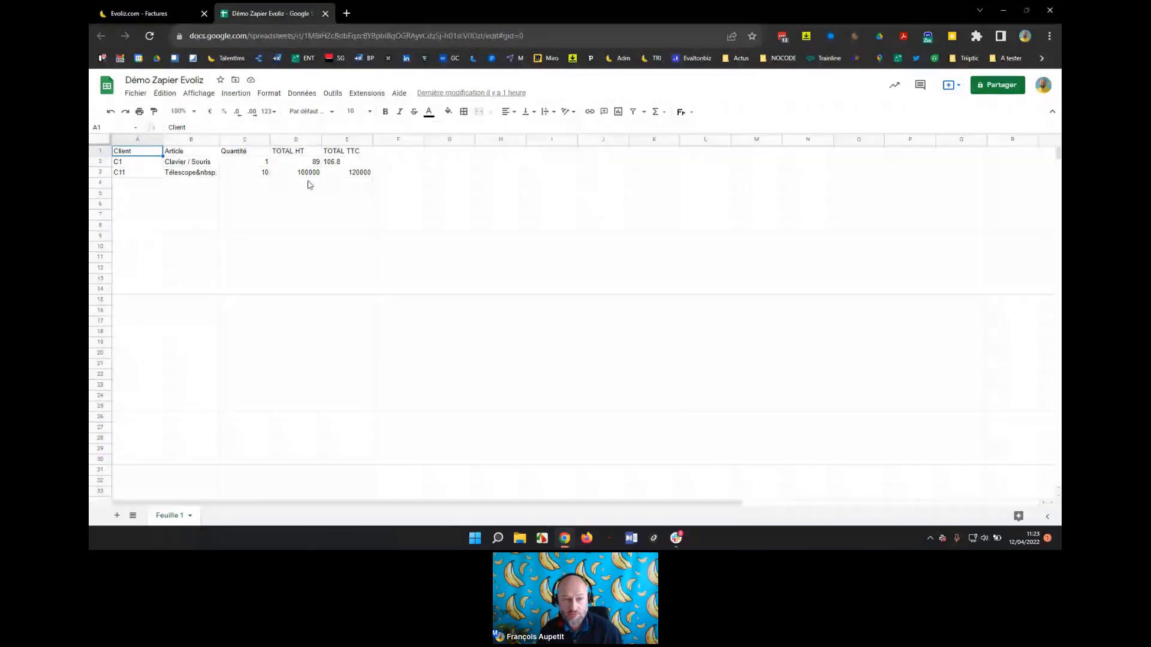
key("Right")
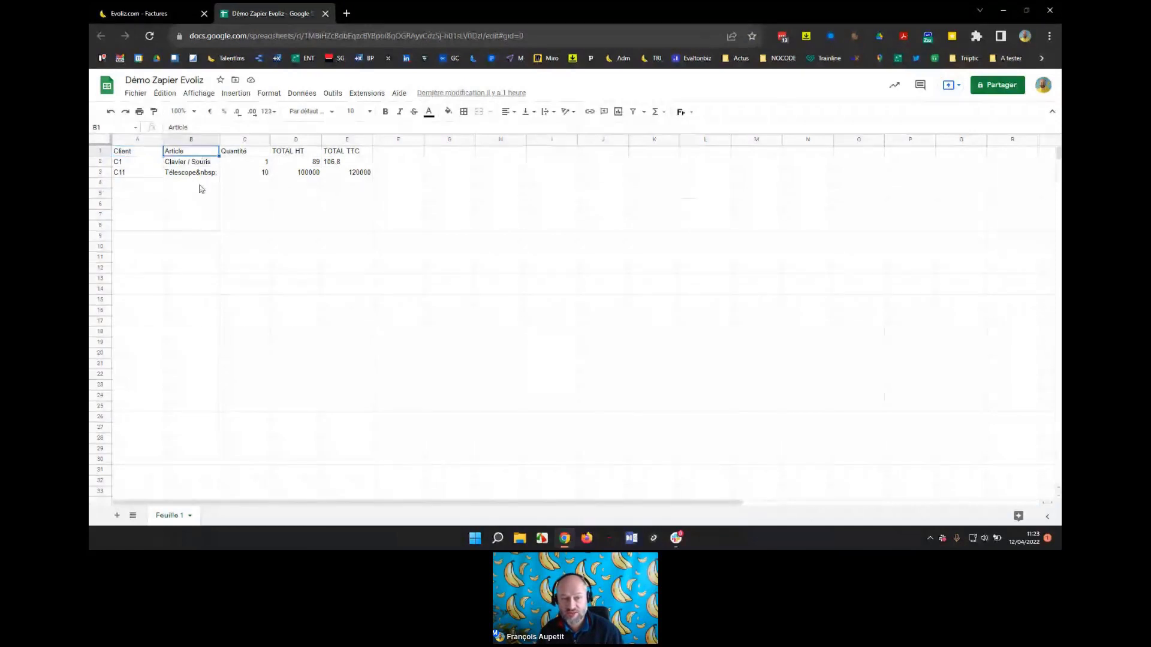
key("Right")
left_click(294, 156)
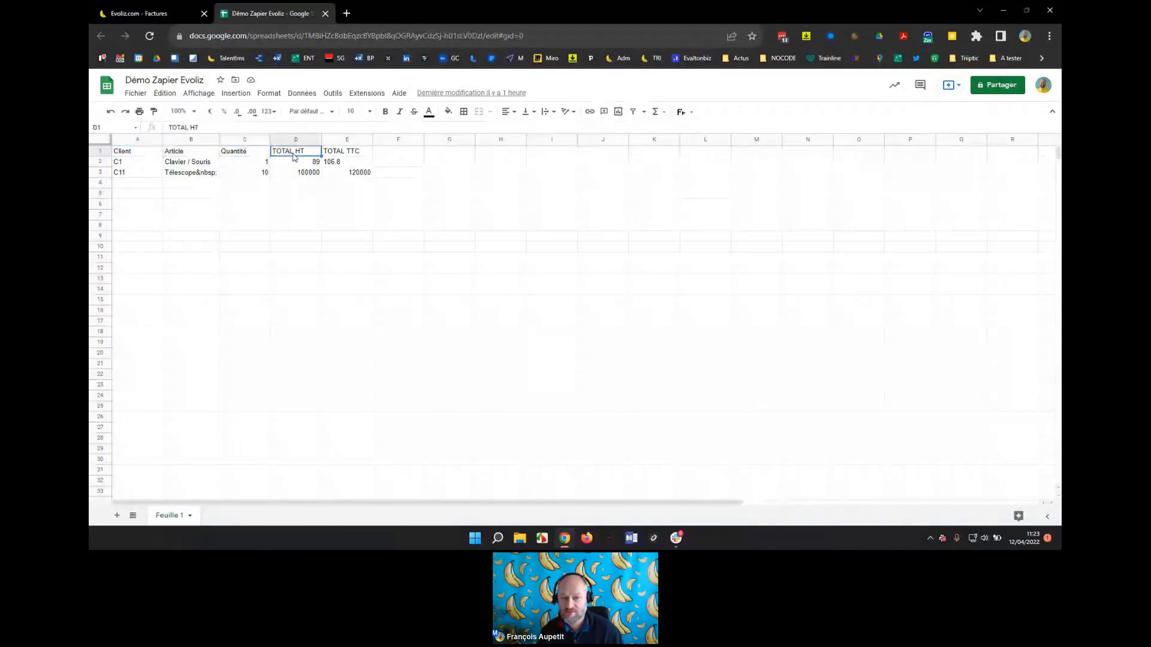
key("Right")
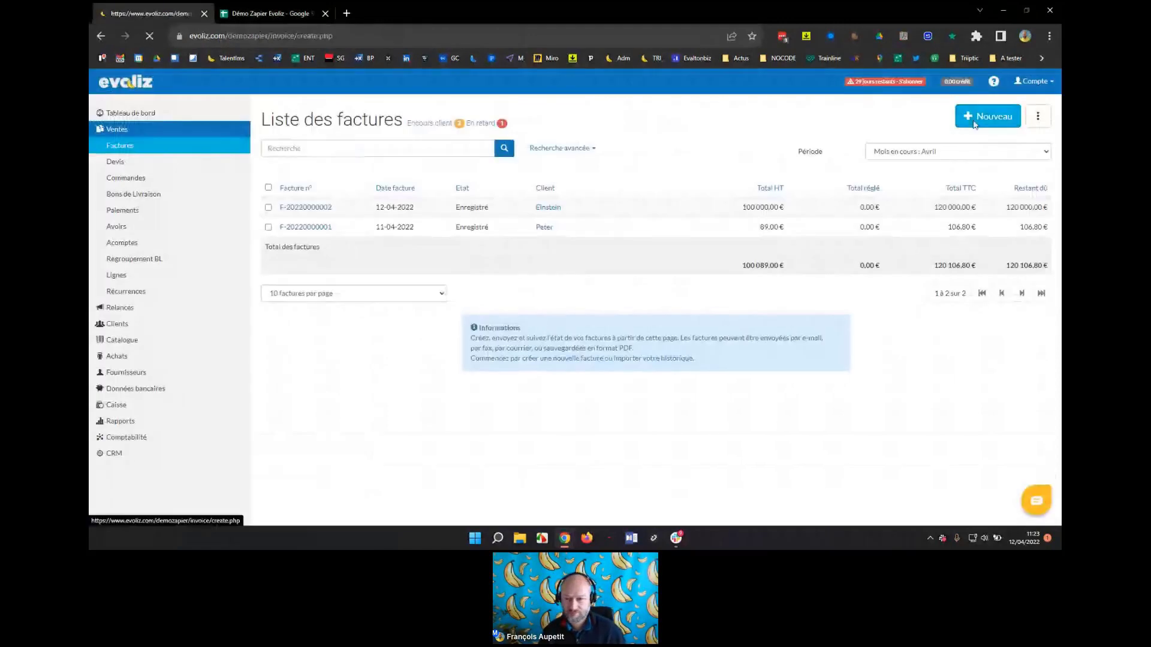
Start a new invoice for client Moulinsart with payment terms 'A réception'.
left_click(988, 116)
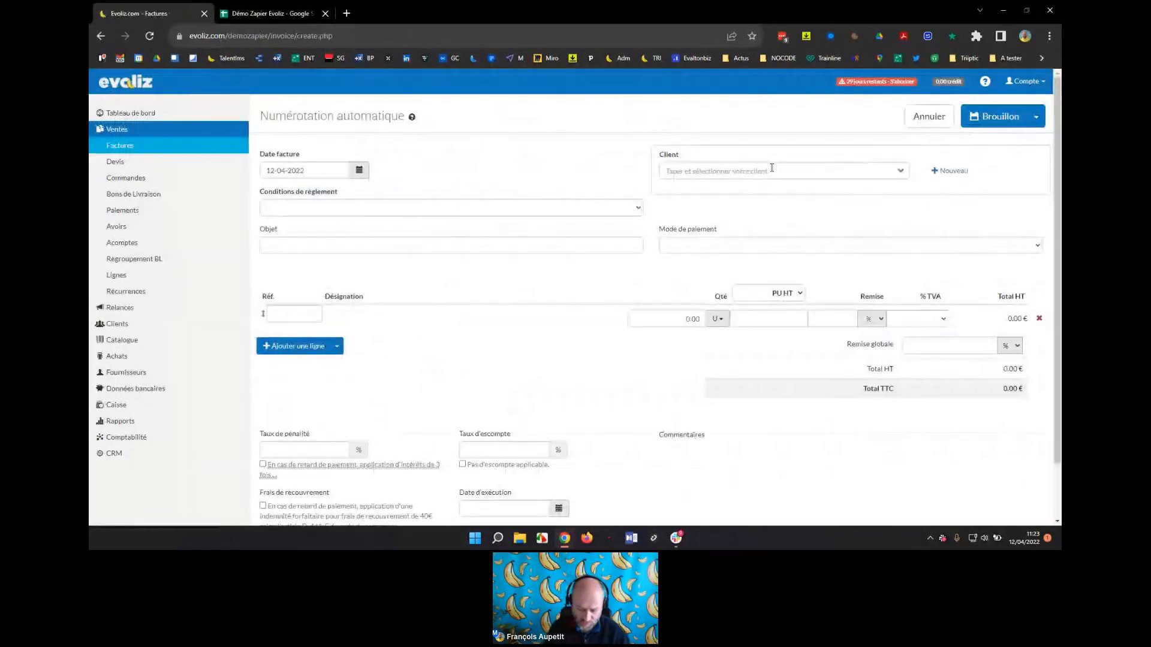
left_click(727, 171)
type("moul")
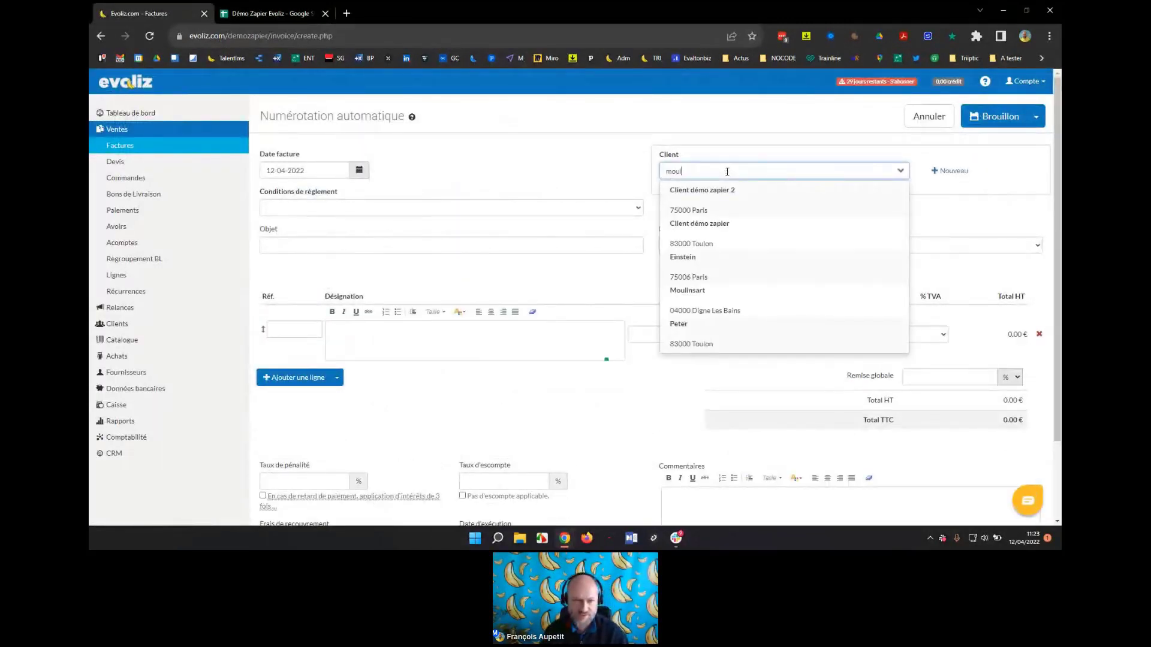
left_click(719, 190)
left_click(473, 208)
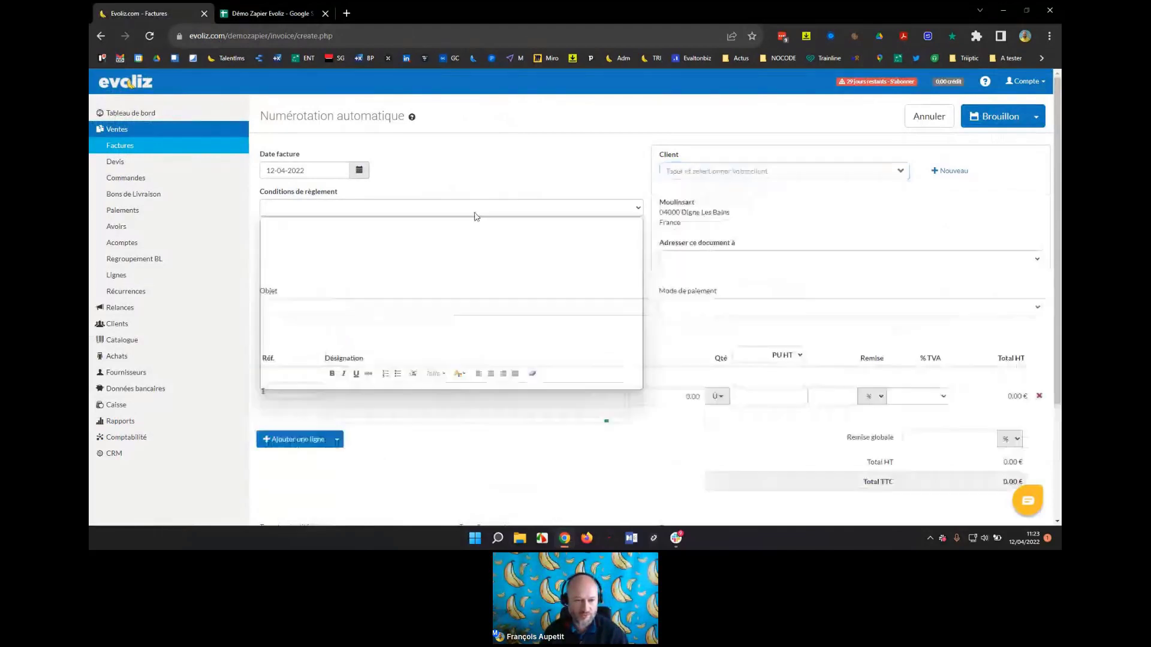
left_click(319, 234)
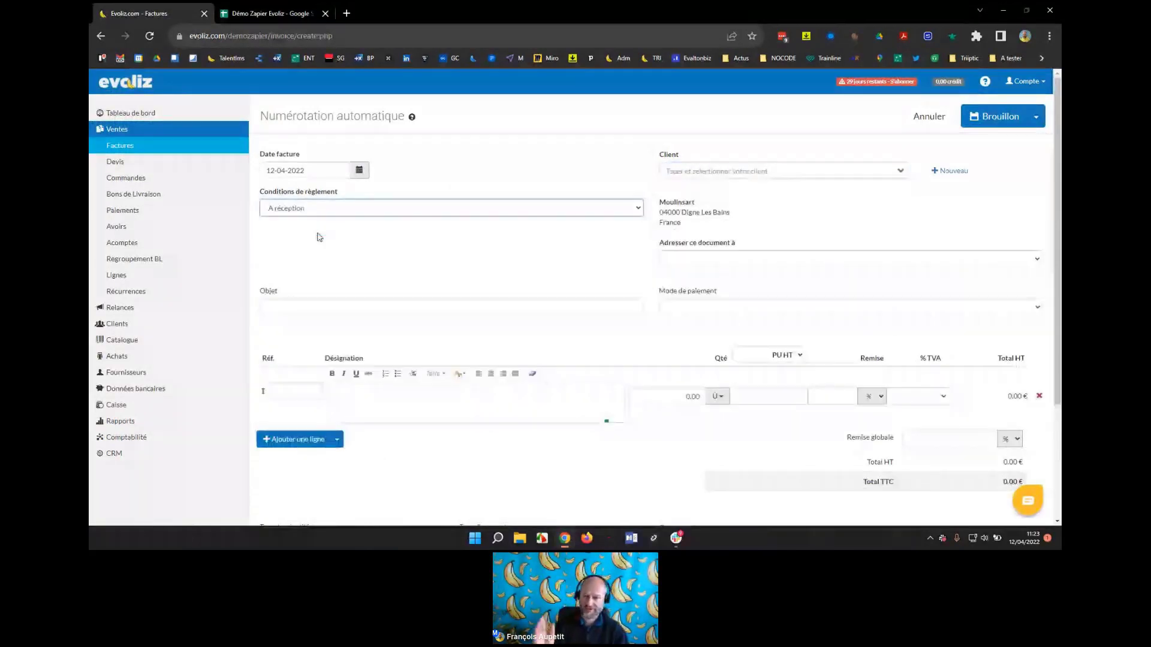
Enter 'Formation' as the invoice line's description.
left_click(362, 393)
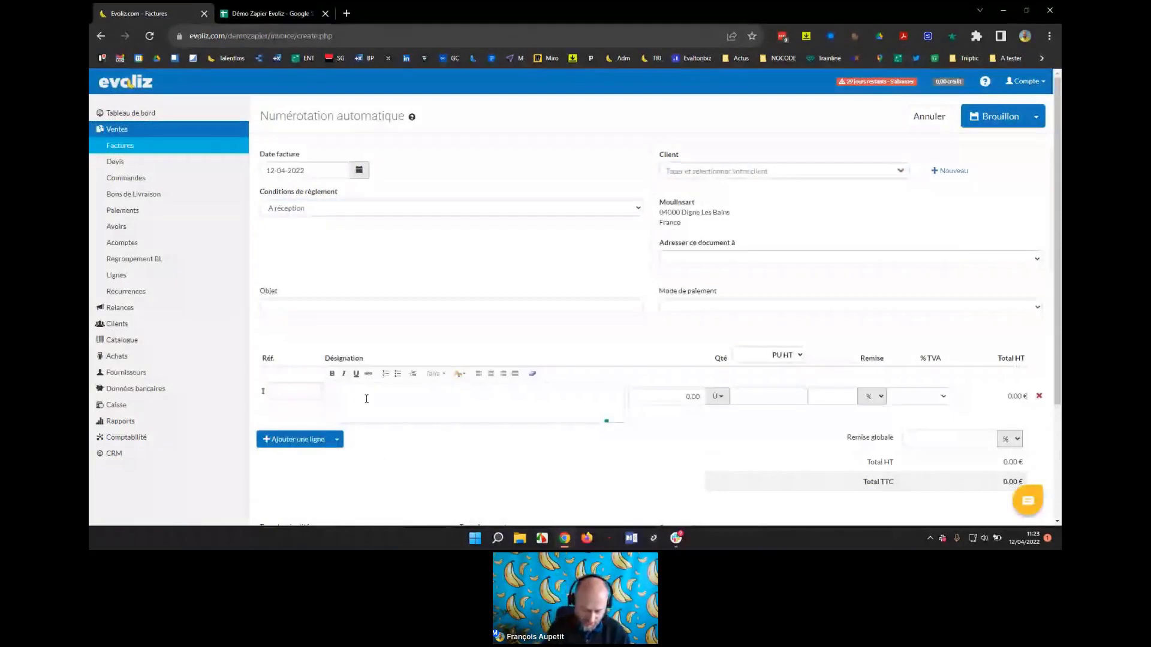
type("Formation")
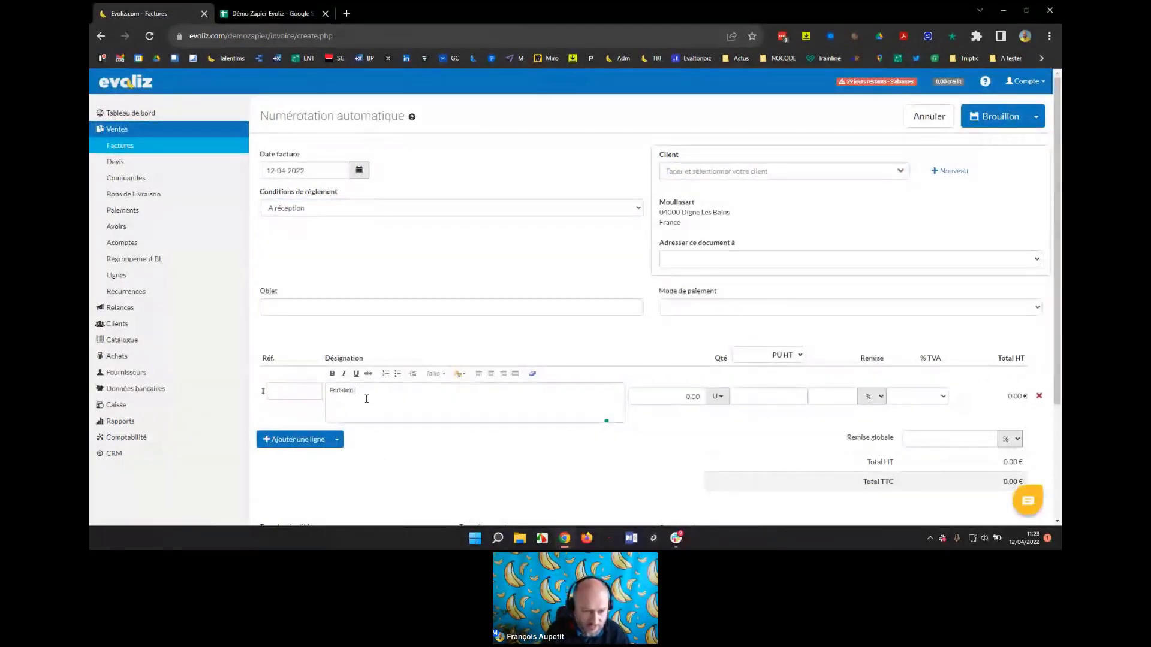
key("BackSpace")
key("BackSpace")
key("BackSpace")
key("BackSpace")
key("BackSpace")
key("BackSpace")
key("BackSpace")
type("fa")
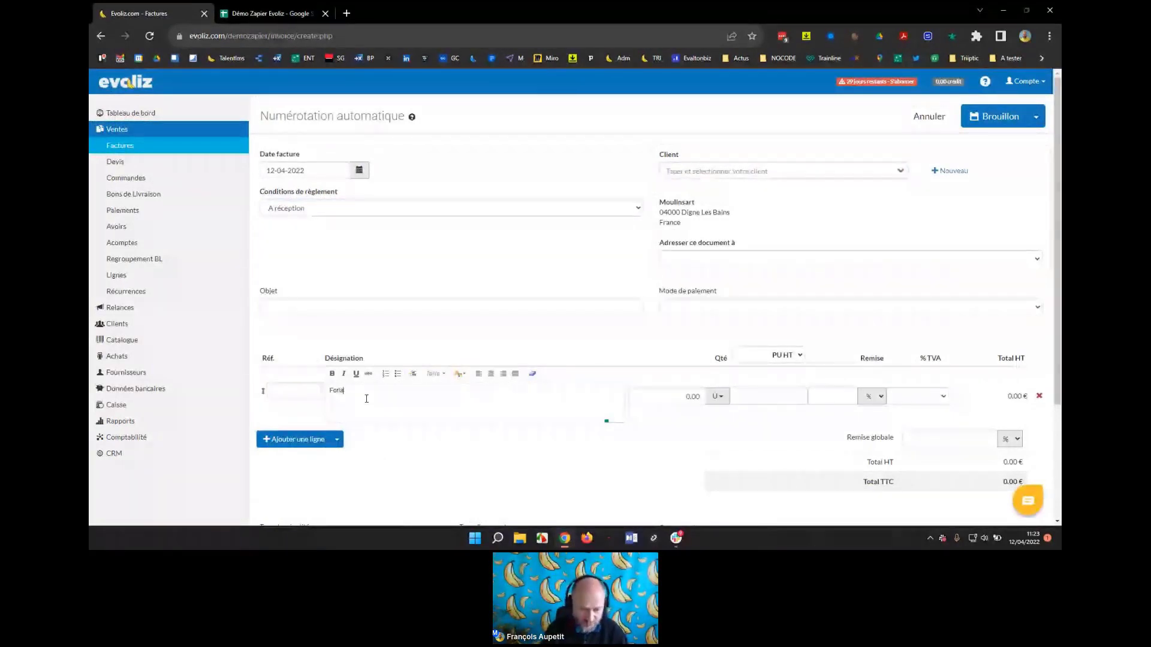
key("ctrl+z")
Set the line to quantity 1, unit price 500 and 20% VAT.
left_click(661, 392)
key("Delete")
type("1")
left_click(771, 398)
type("500")
left_click(775, 424)
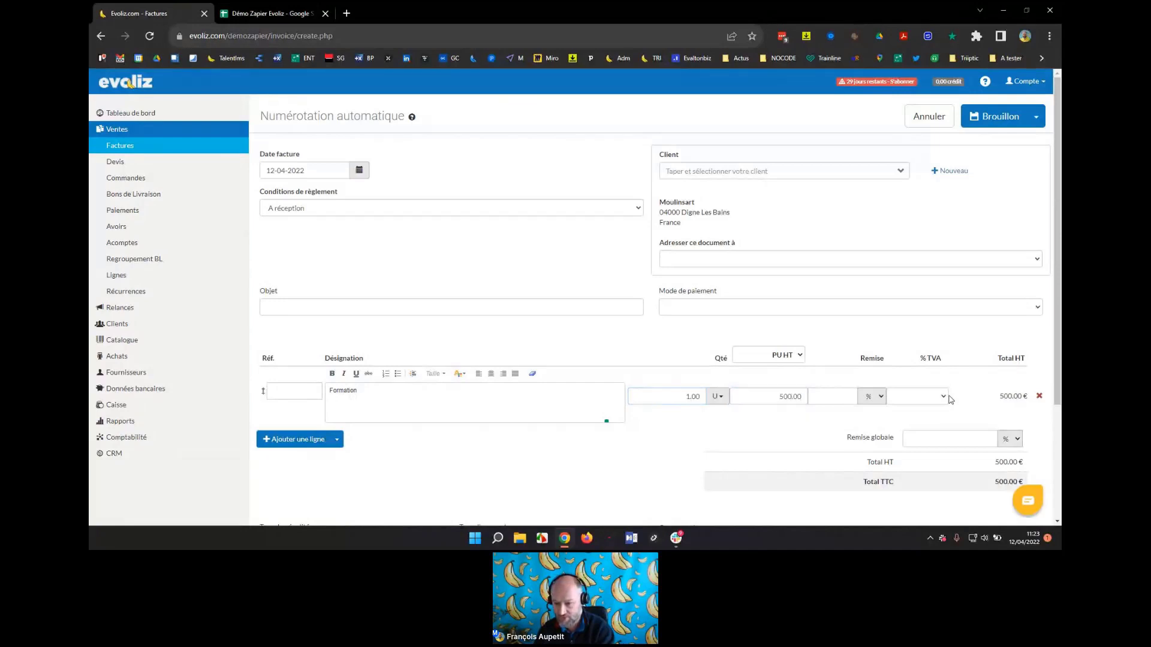
left_click(917, 397)
left_click(917, 455)
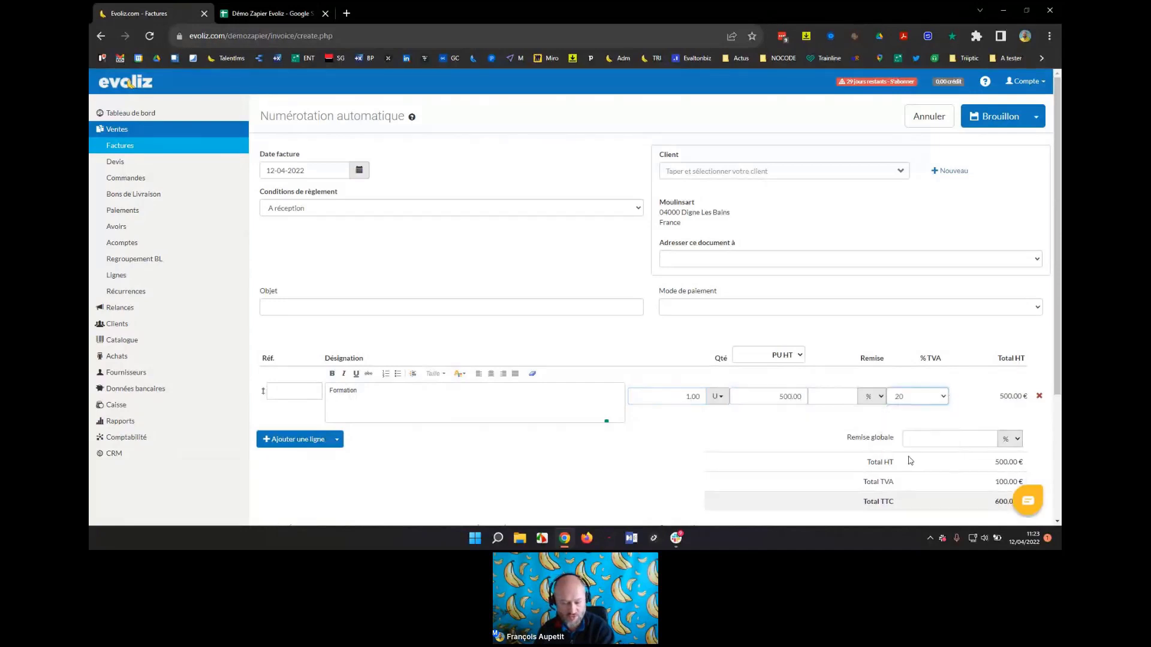
Give the line reference FORM, leave payment method unset, and save the invoice as a draft.
left_click(282, 391)
type("FORM")
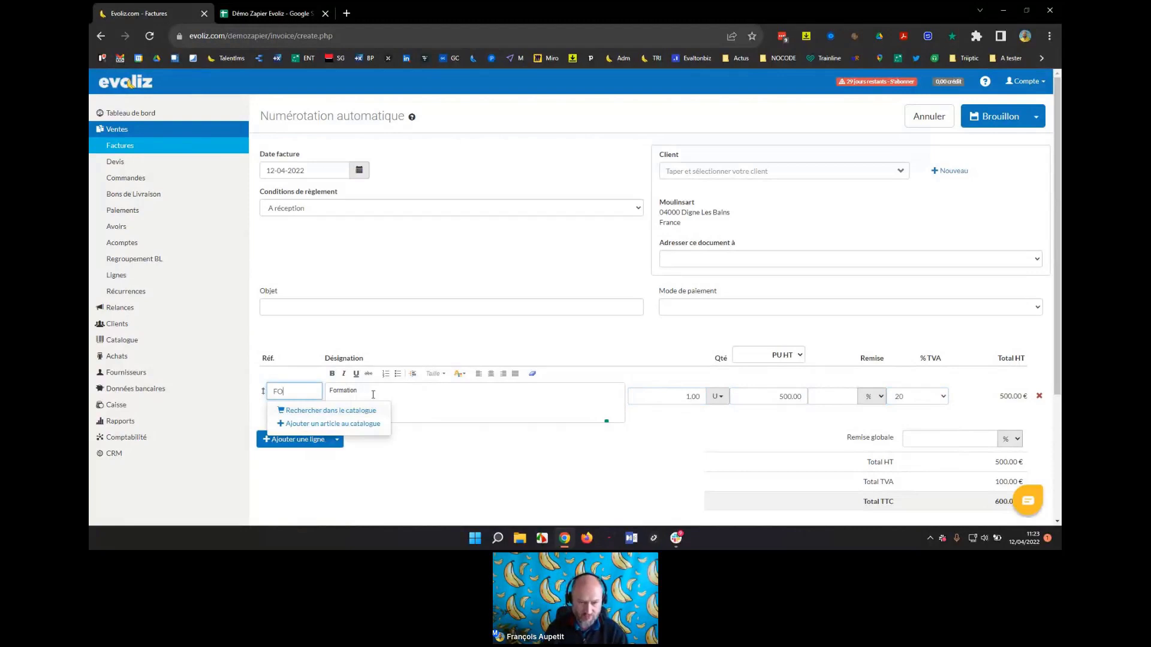
left_click(387, 324)
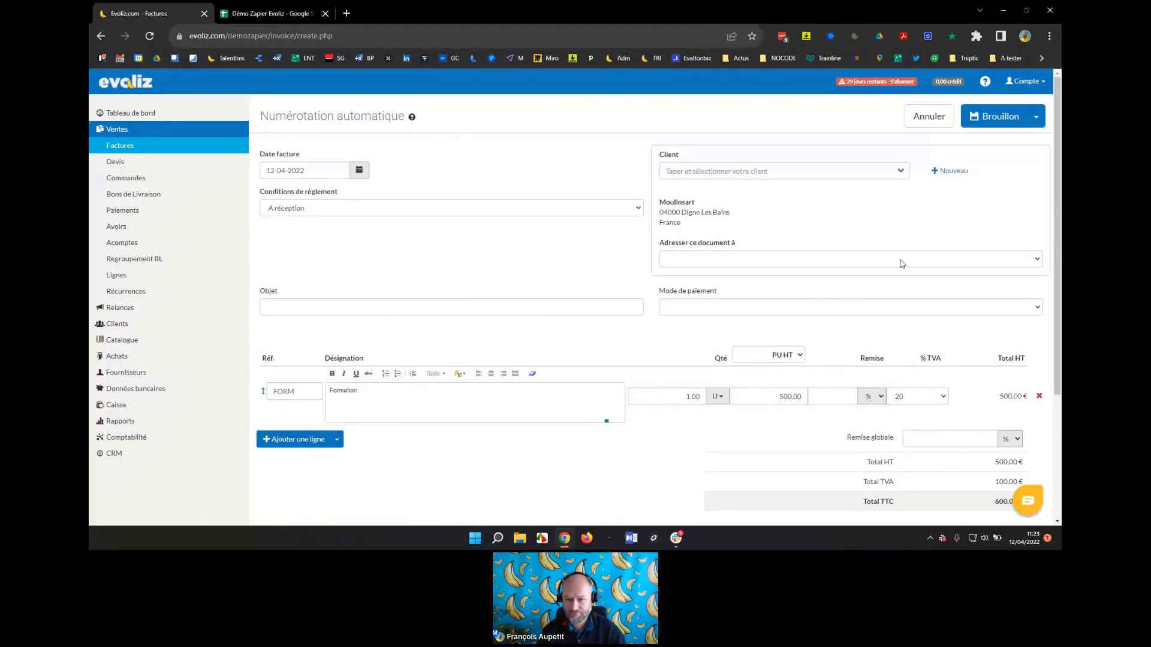
left_click(909, 307)
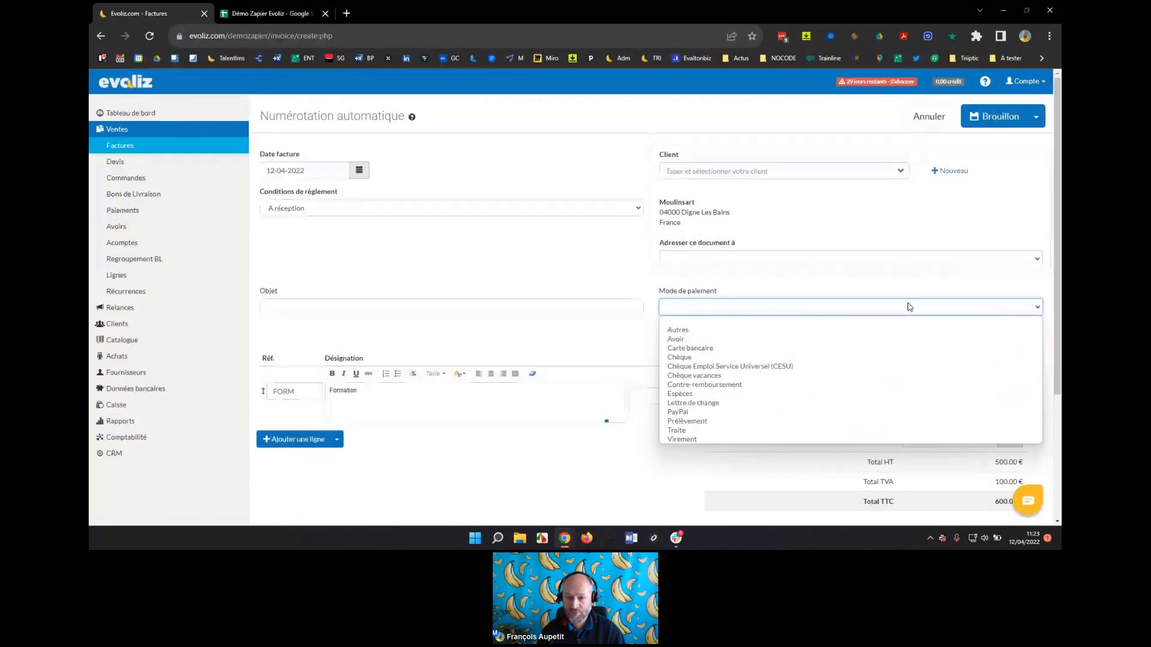
left_click(550, 265)
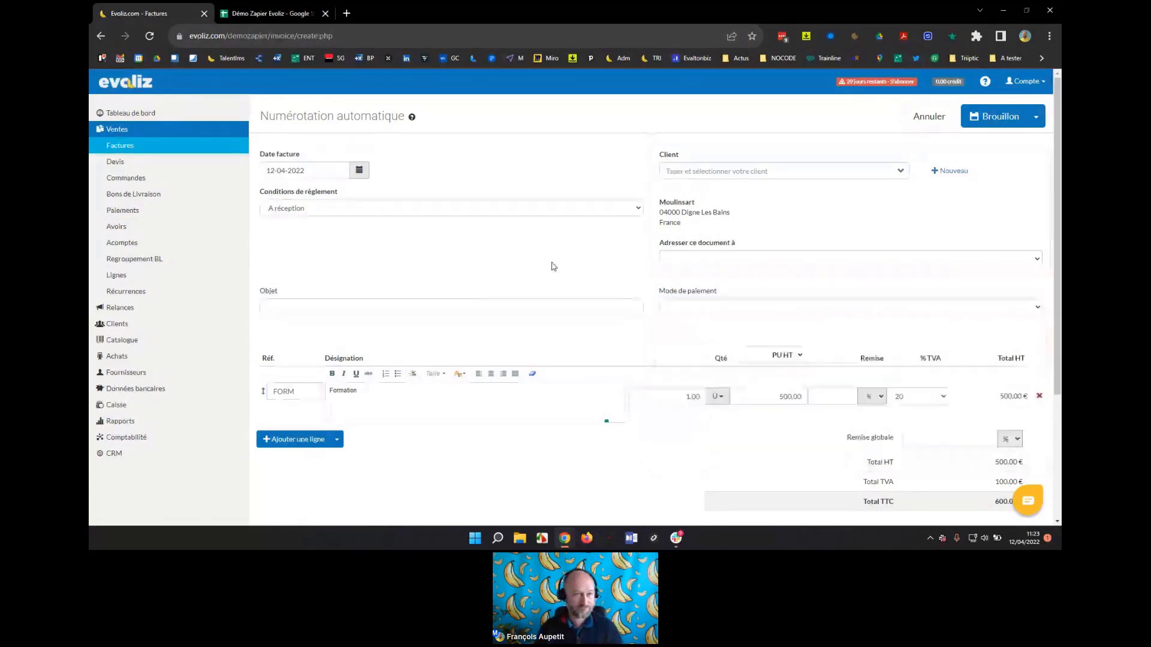
left_click(995, 117)
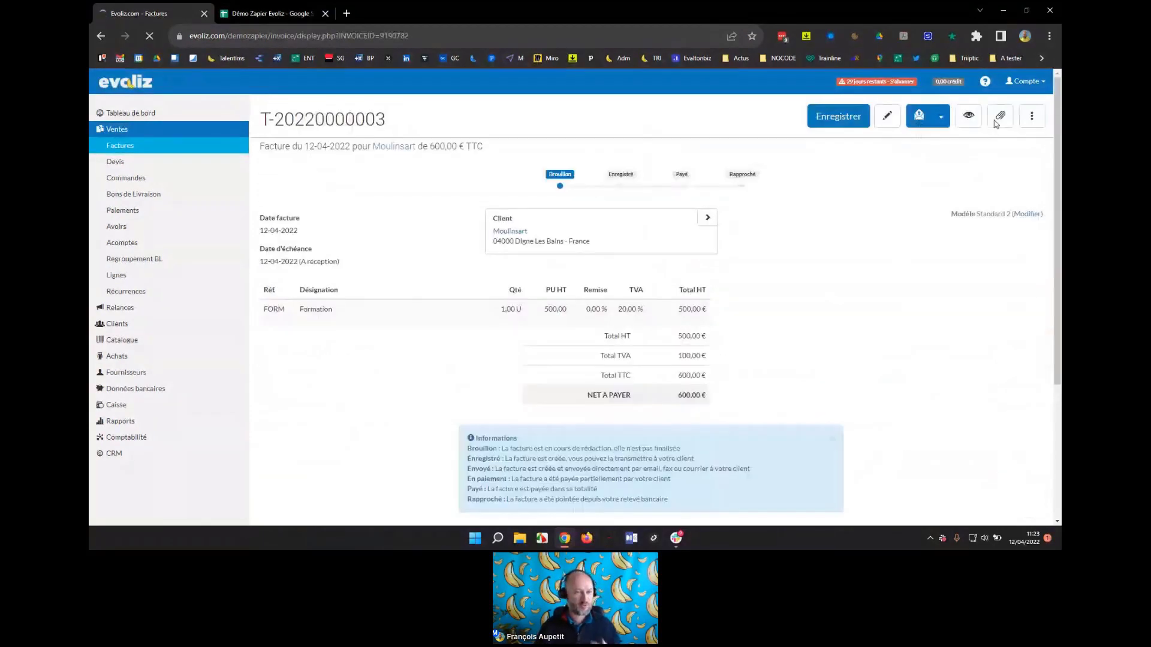
left_click(250, 13)
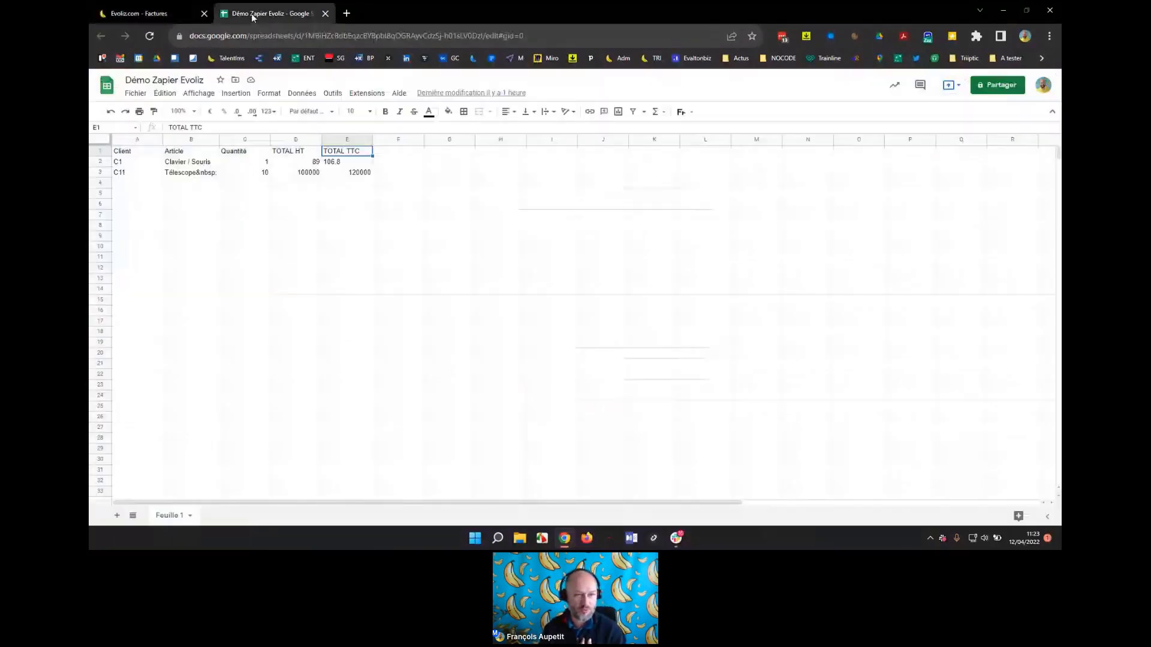
left_click(154, 12)
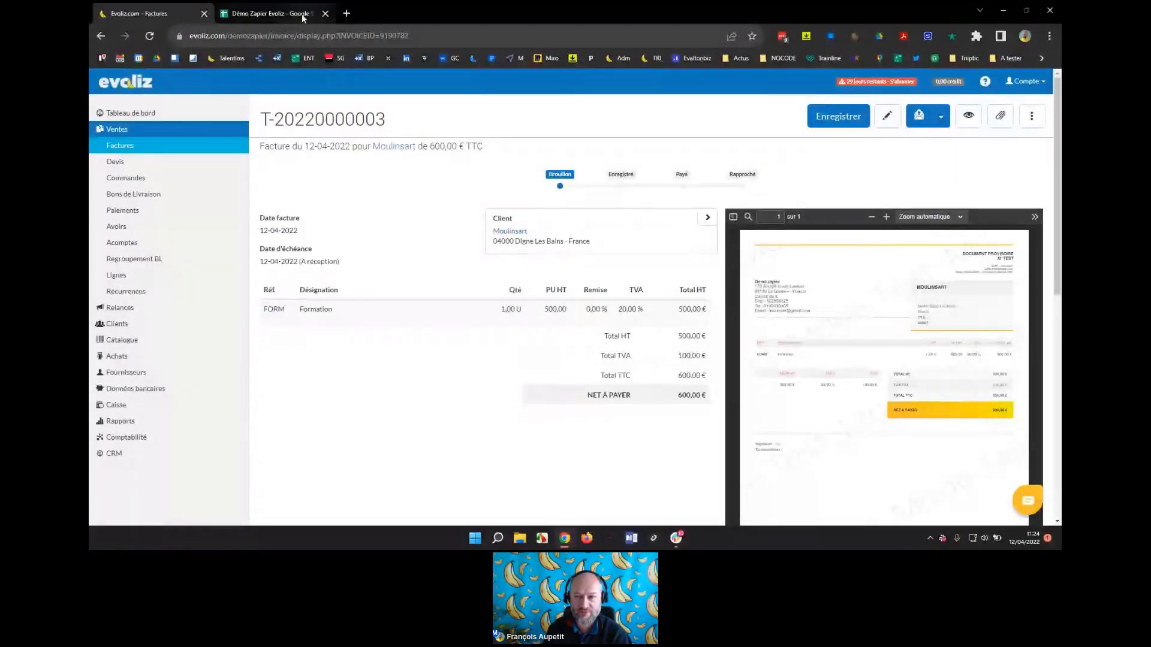
left_click(844, 117)
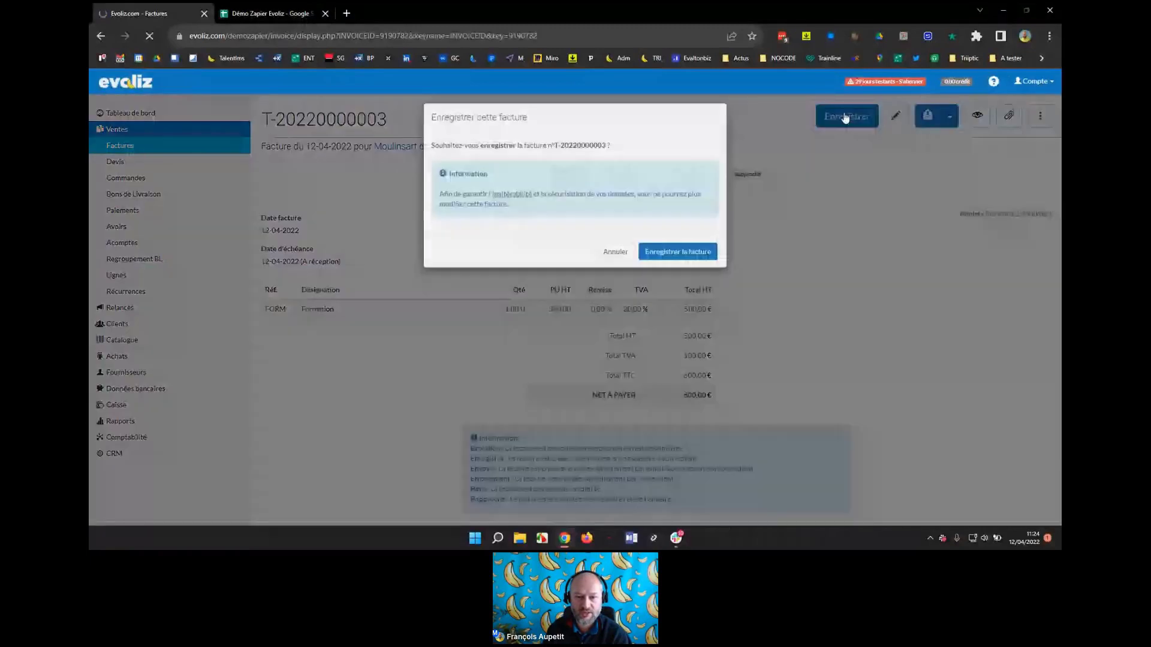
left_click(670, 261)
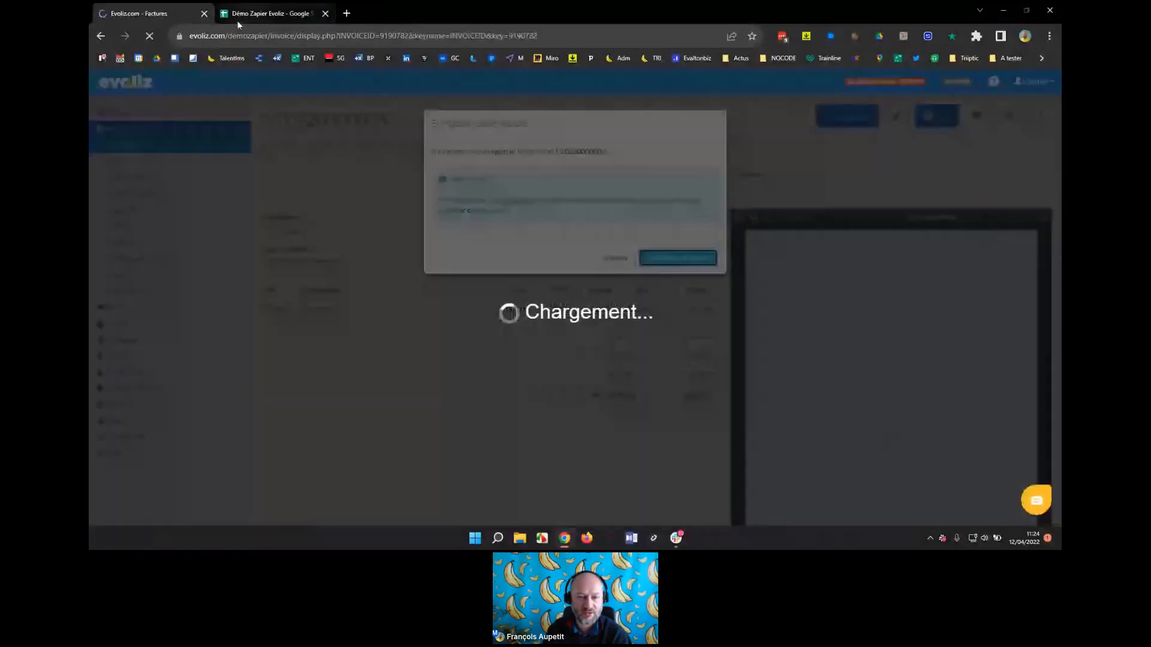
left_click(251, 14)
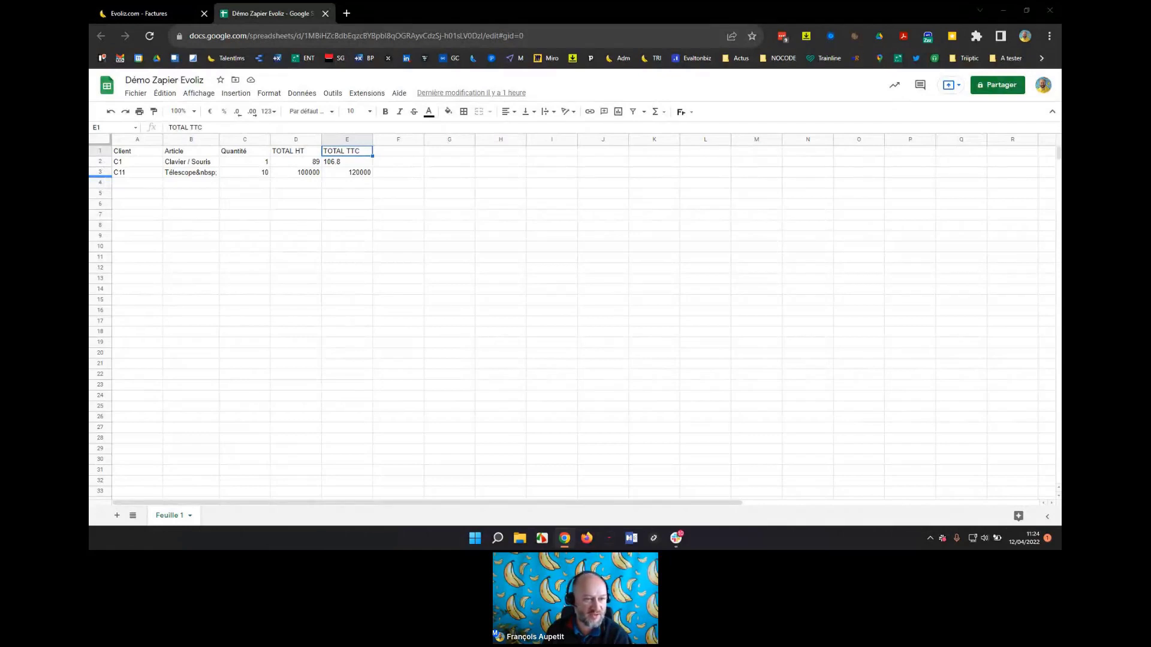
Inspect row 4's values (C14, Formation, 1, 500 HT, 600 TTC), then return to the Evoliz invoice.
left_click(123, 183)
left_click(189, 183)
left_click(250, 185)
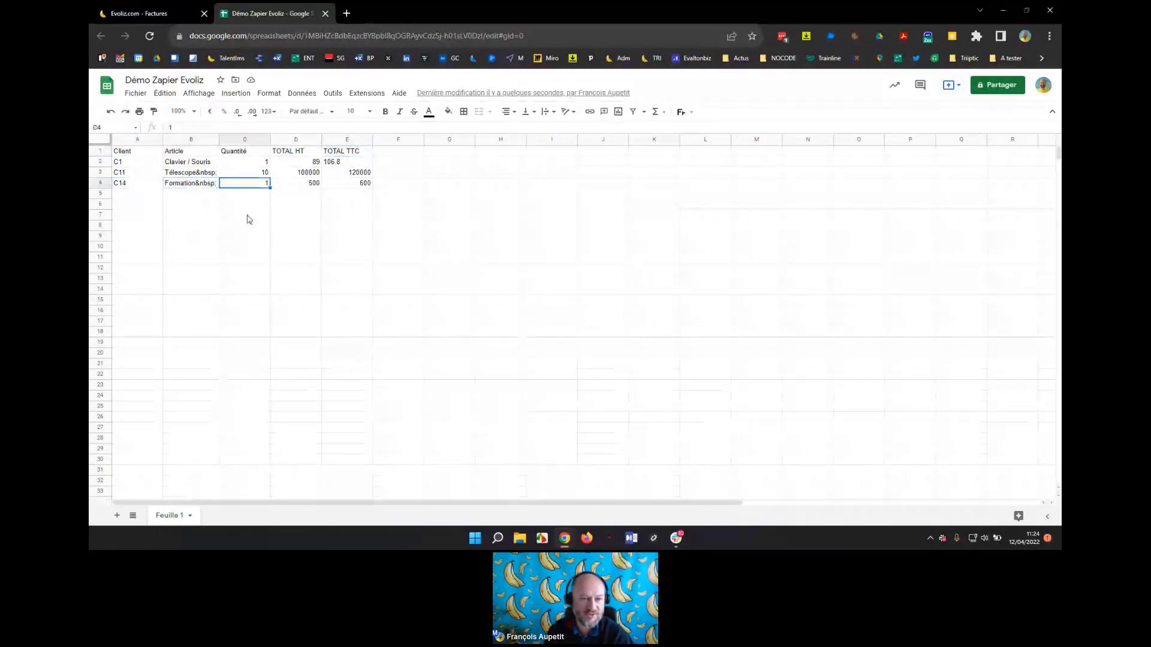
left_click(293, 183)
left_click(359, 184)
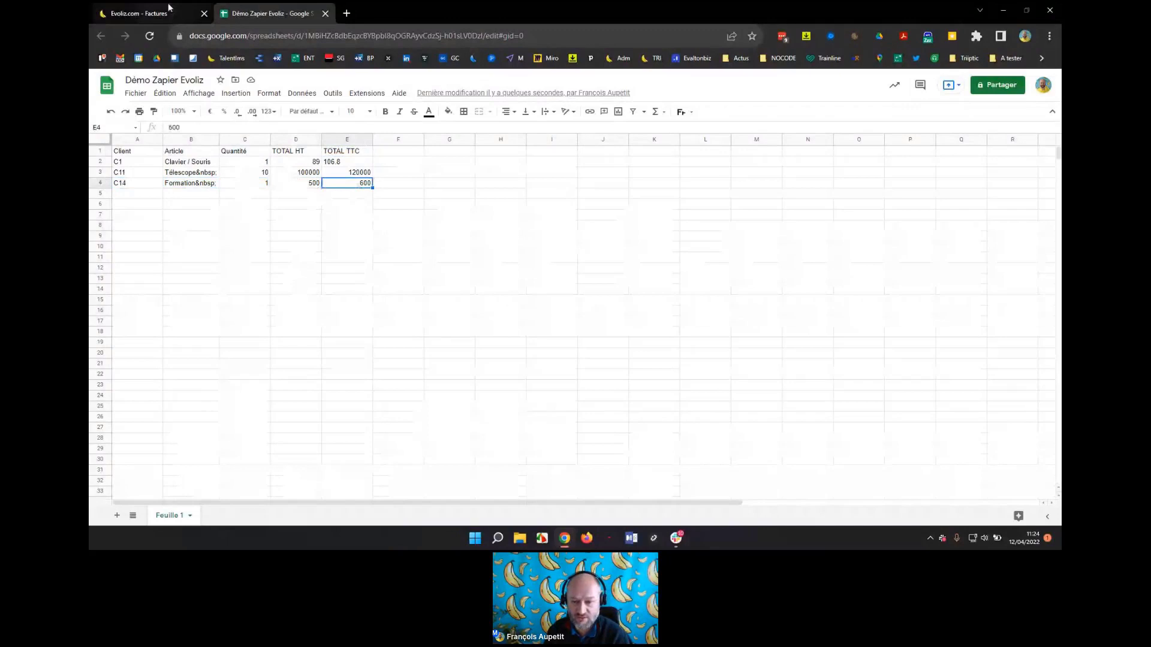
left_click(157, 10)
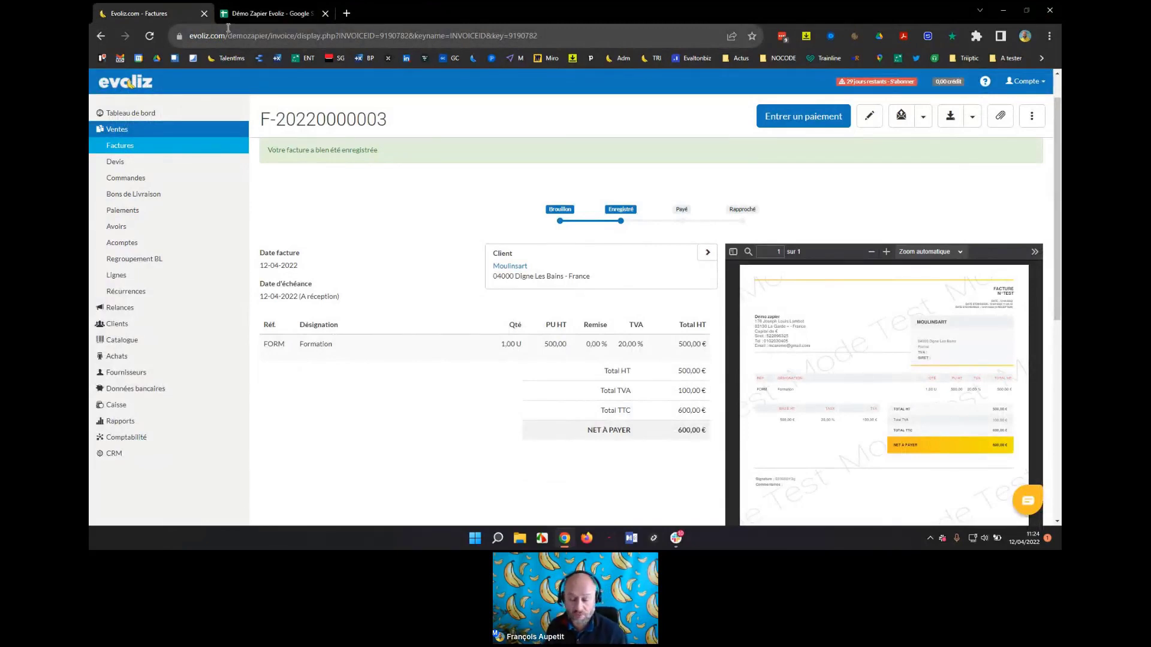
Switch between Evoliz and the Démo Zapier Evoliz sheet showing invoices C1, C11 and C14.
left_click(266, 14)
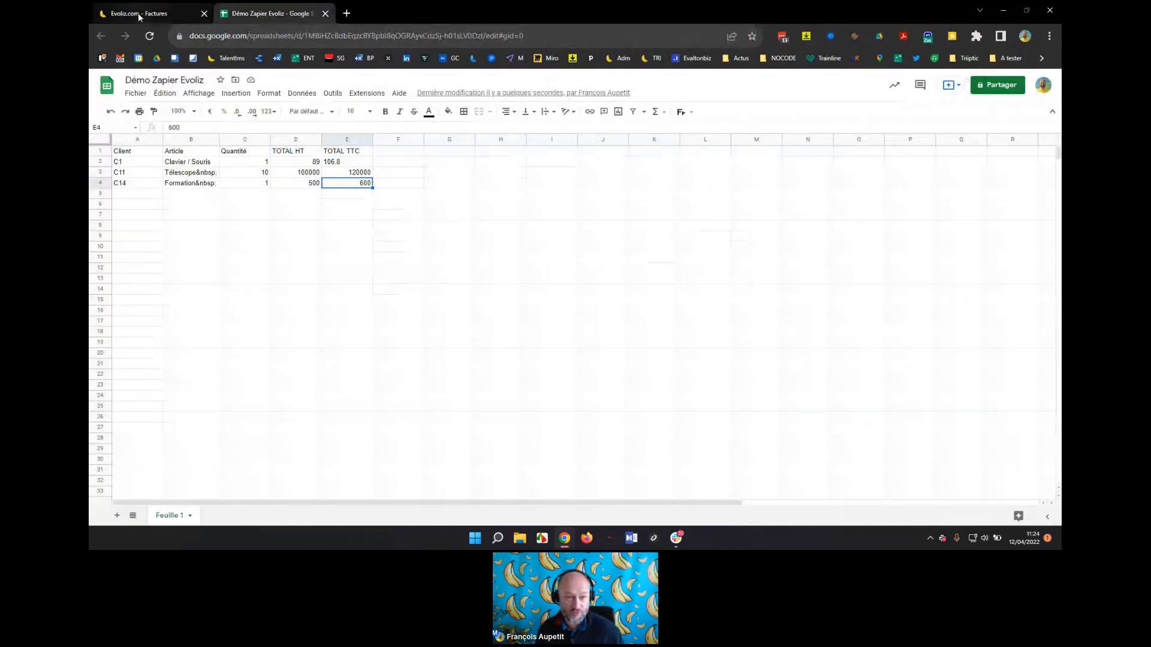
left_click(139, 16)
left_click(271, 16)
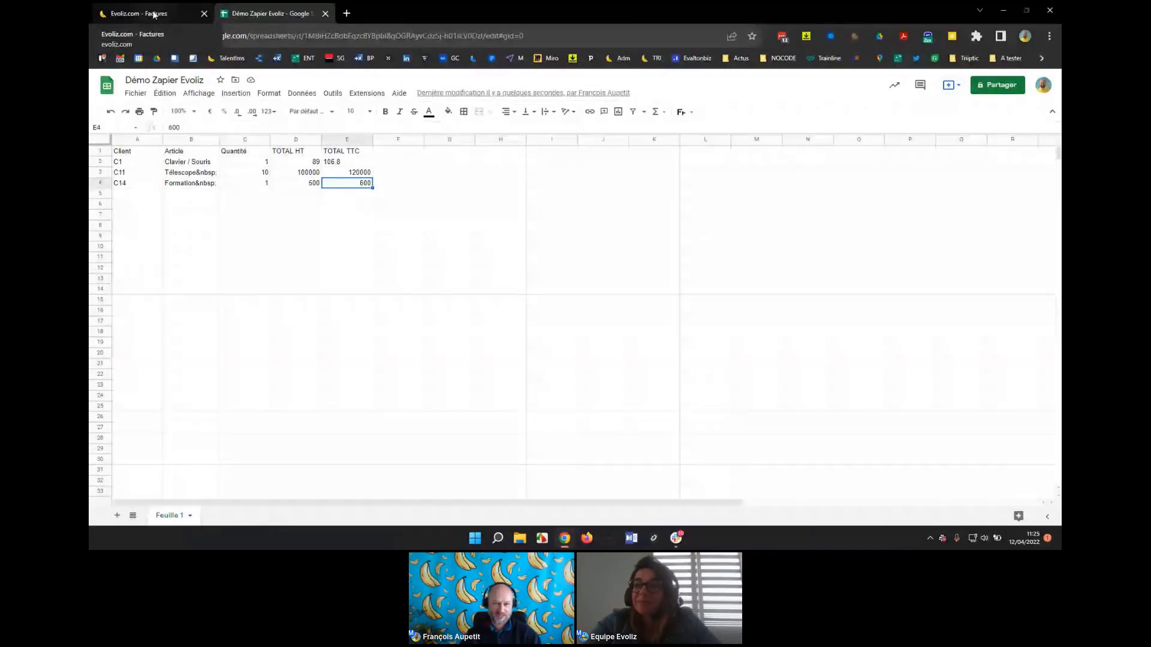
Present the Présentation des nouveautés slideshow from slide 6 on new bank lines triggering a message.
key("alt+Tab")
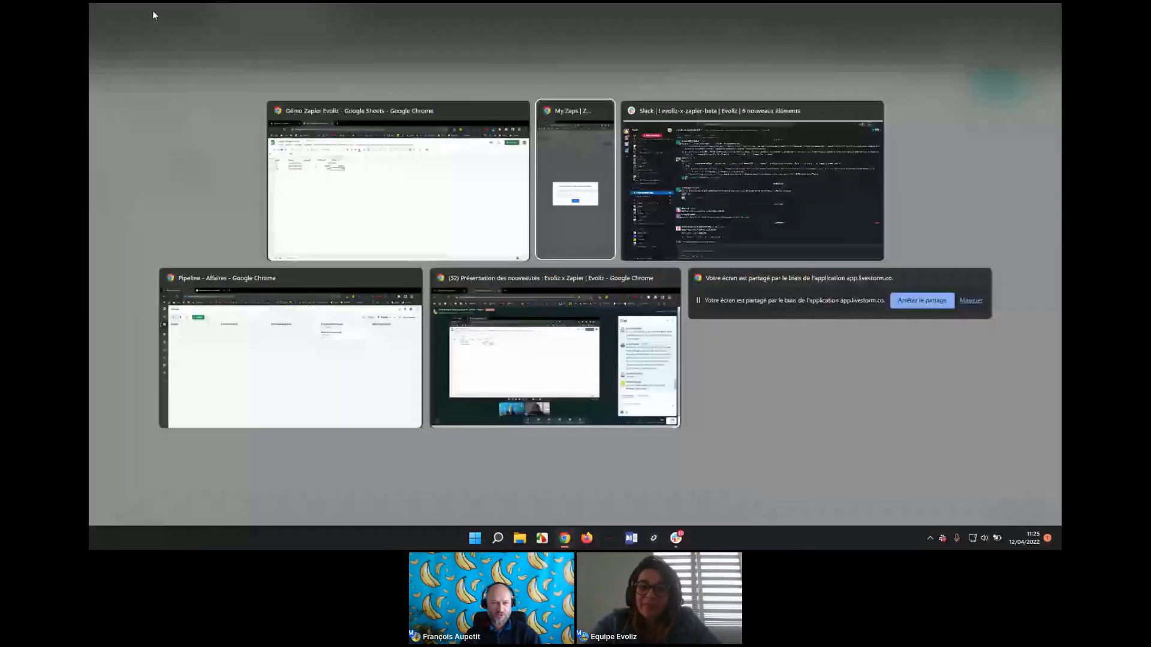
key("alt+Tab")
key("alt+Tab")
left_click(249, 13)
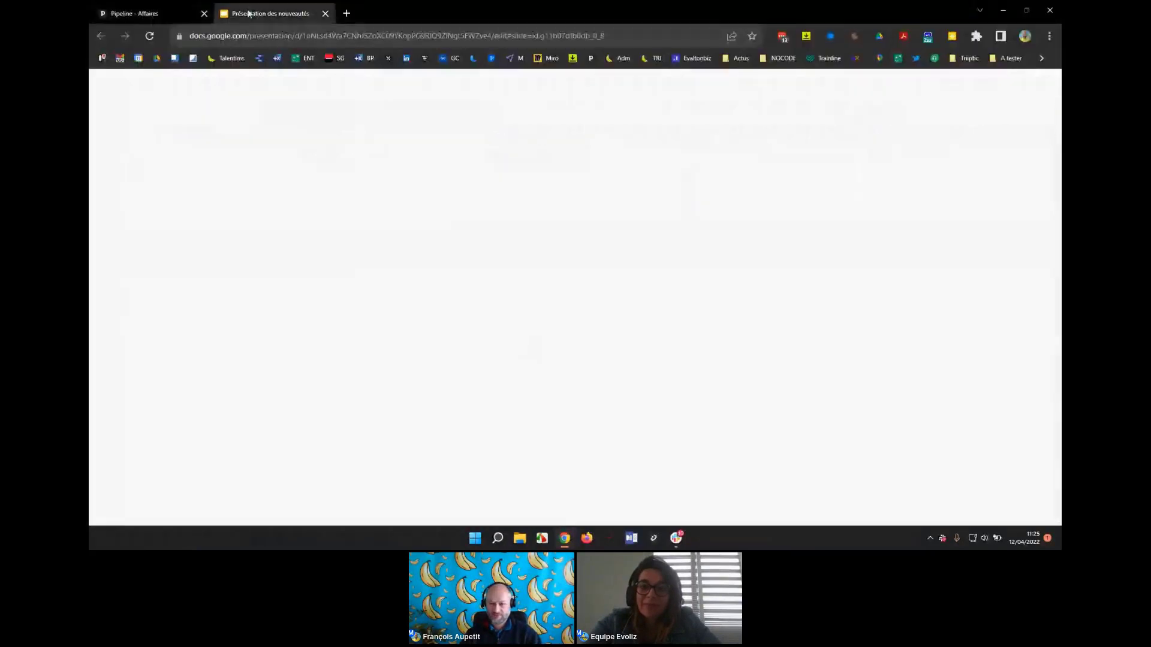
left_click(905, 88)
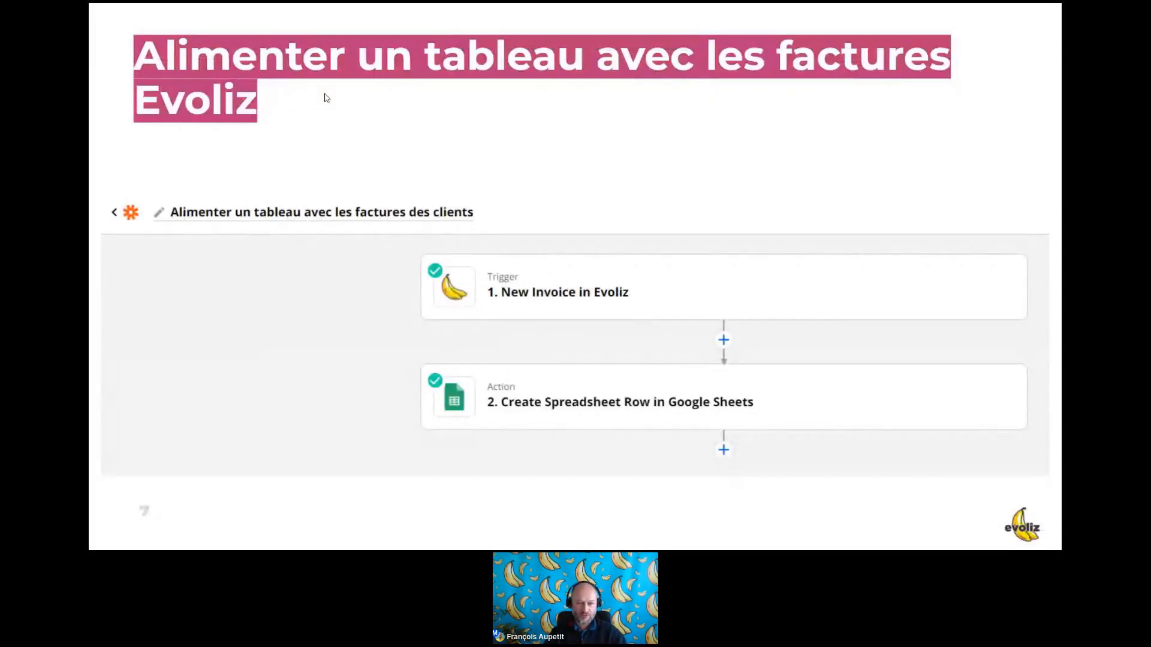
key("Left")
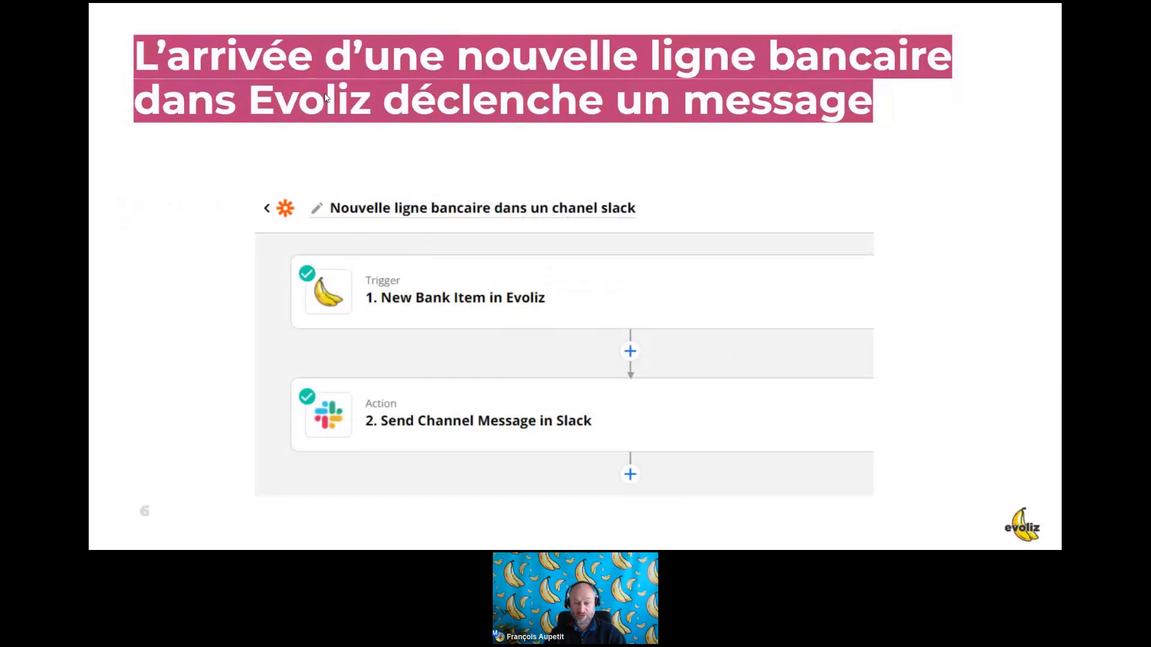
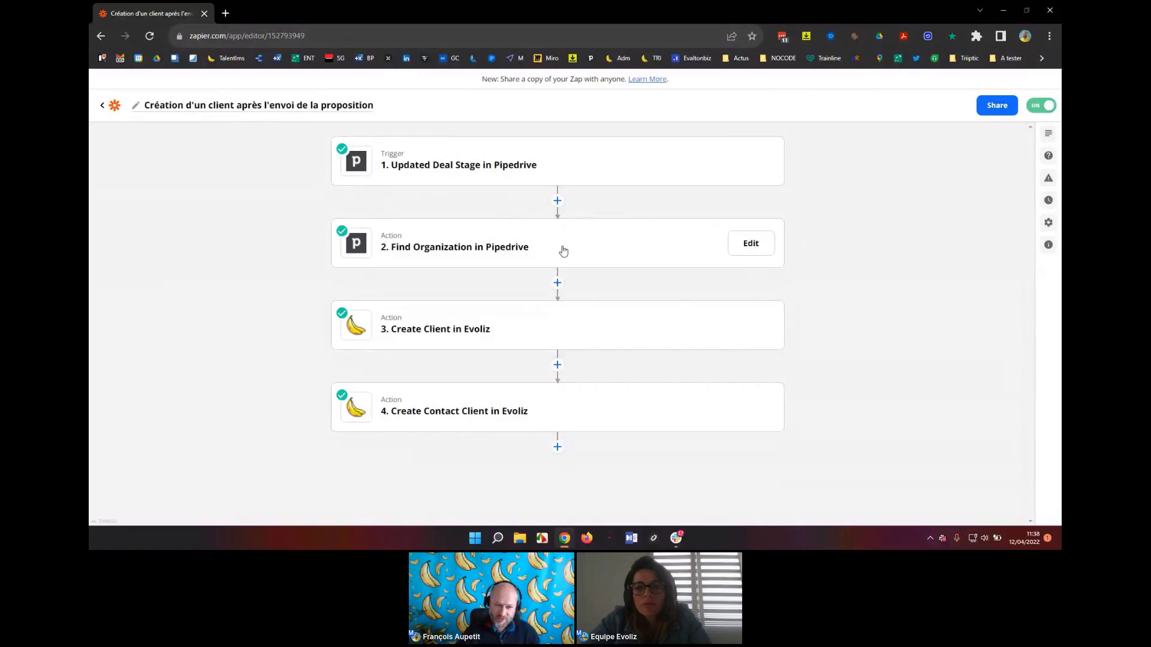
left_click(563, 251)
left_click(563, 251)
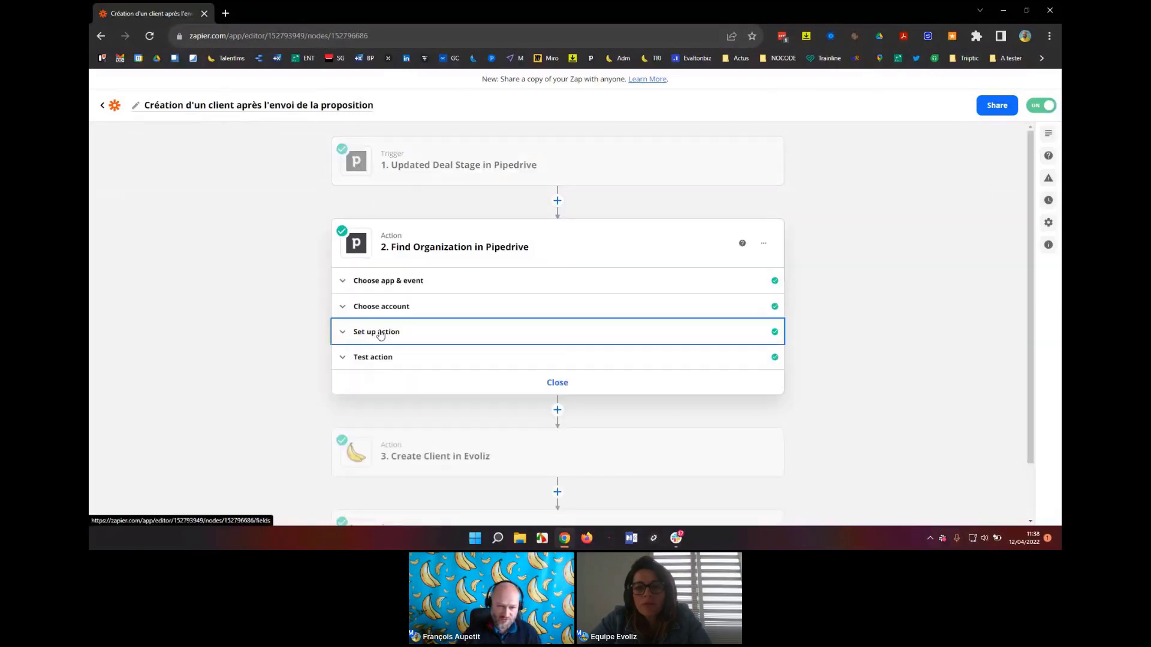
left_click(380, 334)
scroll(725, 324, "down", 2)
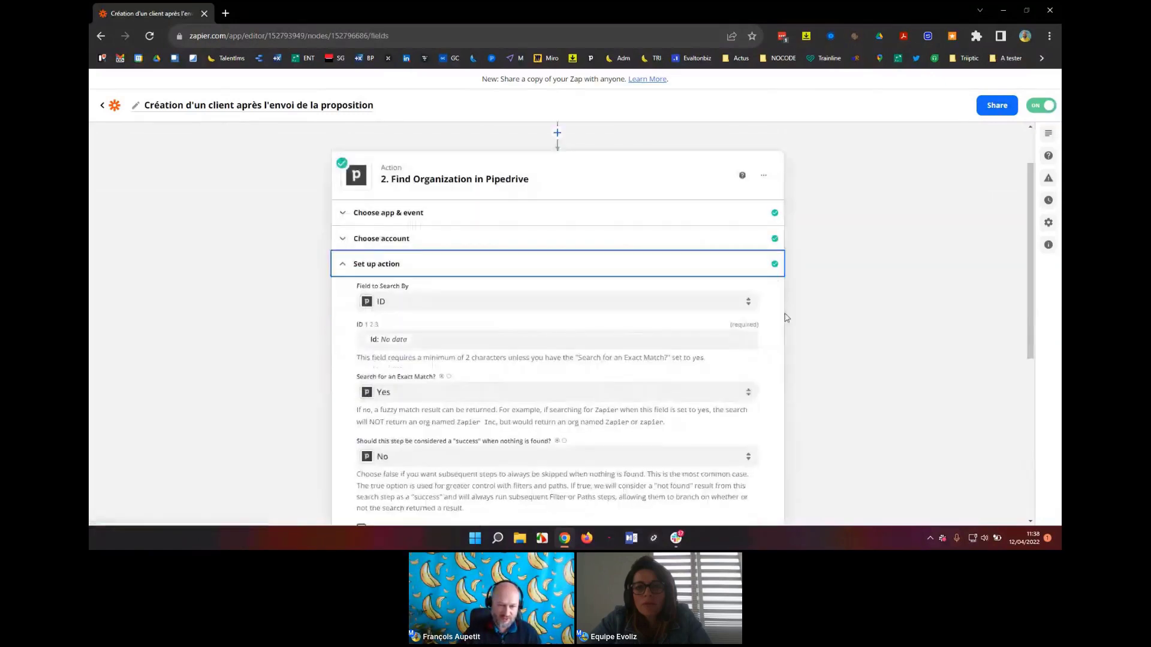
scroll(876, 313, "down", 1)
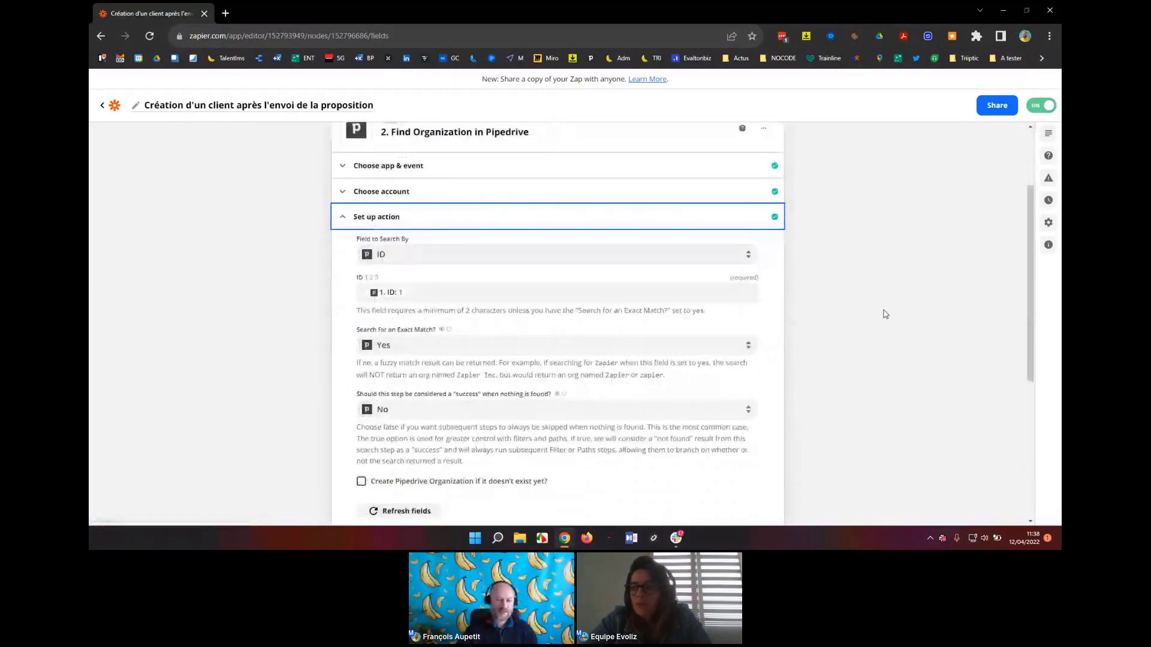
scroll(885, 314, "up", 2)
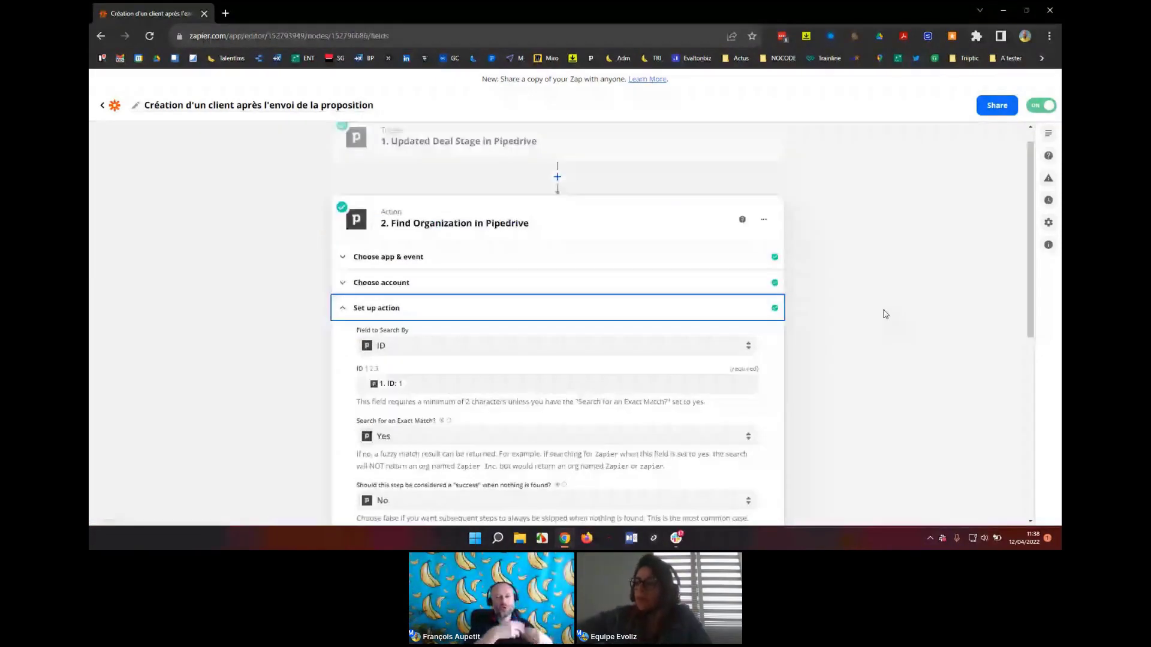
scroll(886, 314, "up", 1)
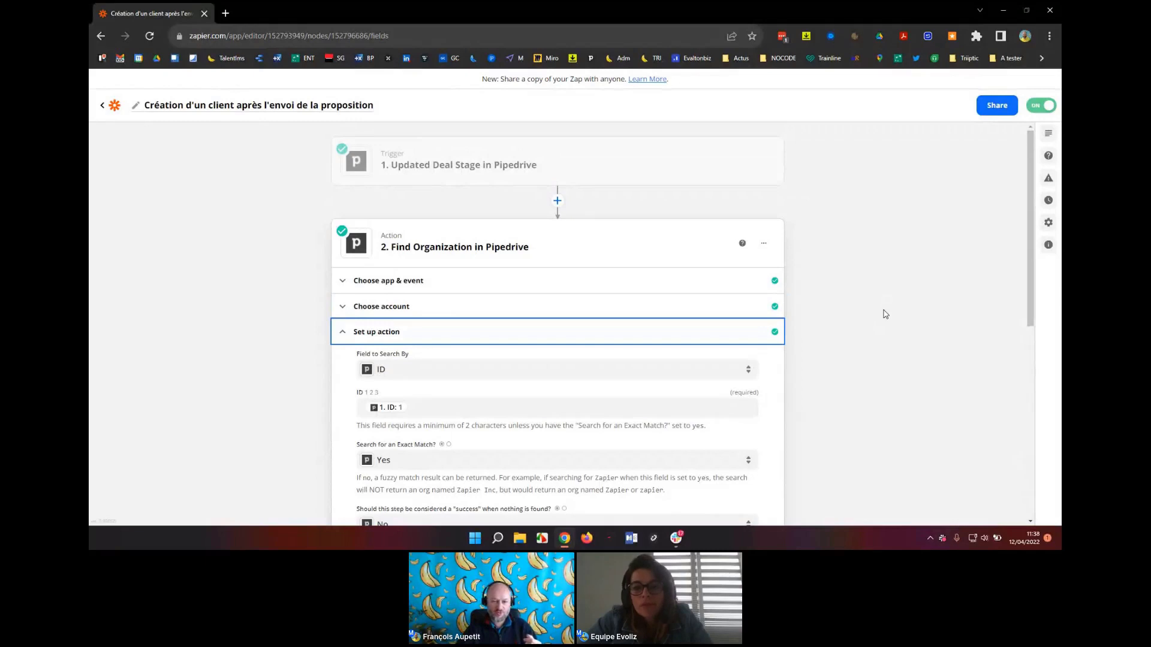
scroll(885, 314, "down", 1)
scroll(597, 342, "down", 3)
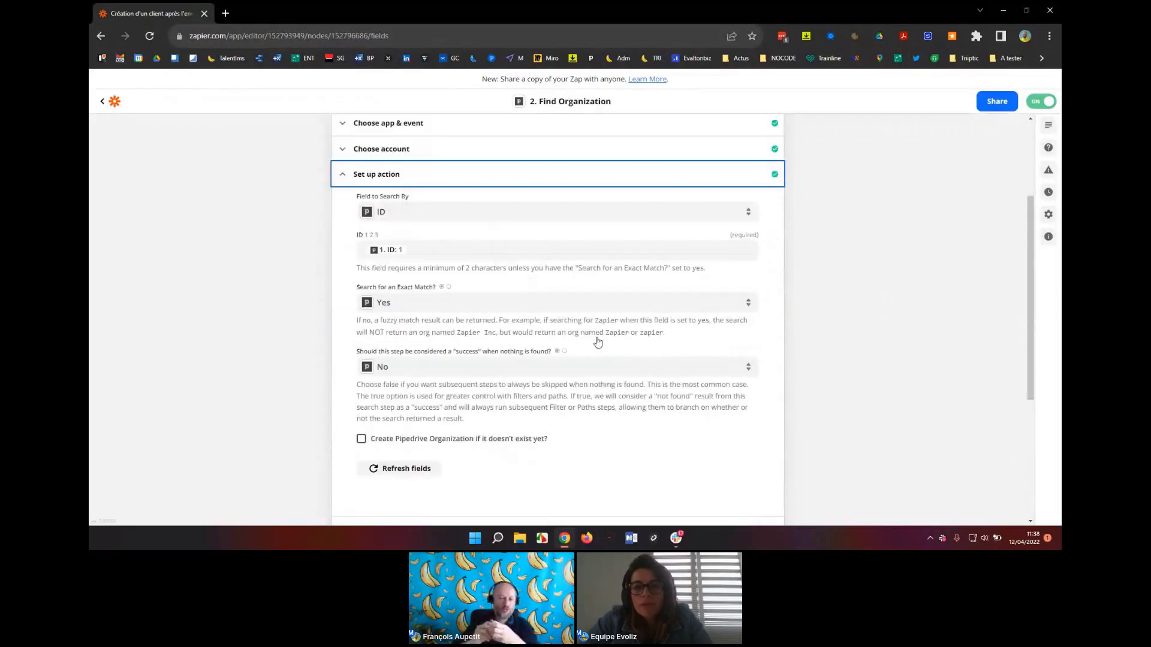
left_click(851, 372)
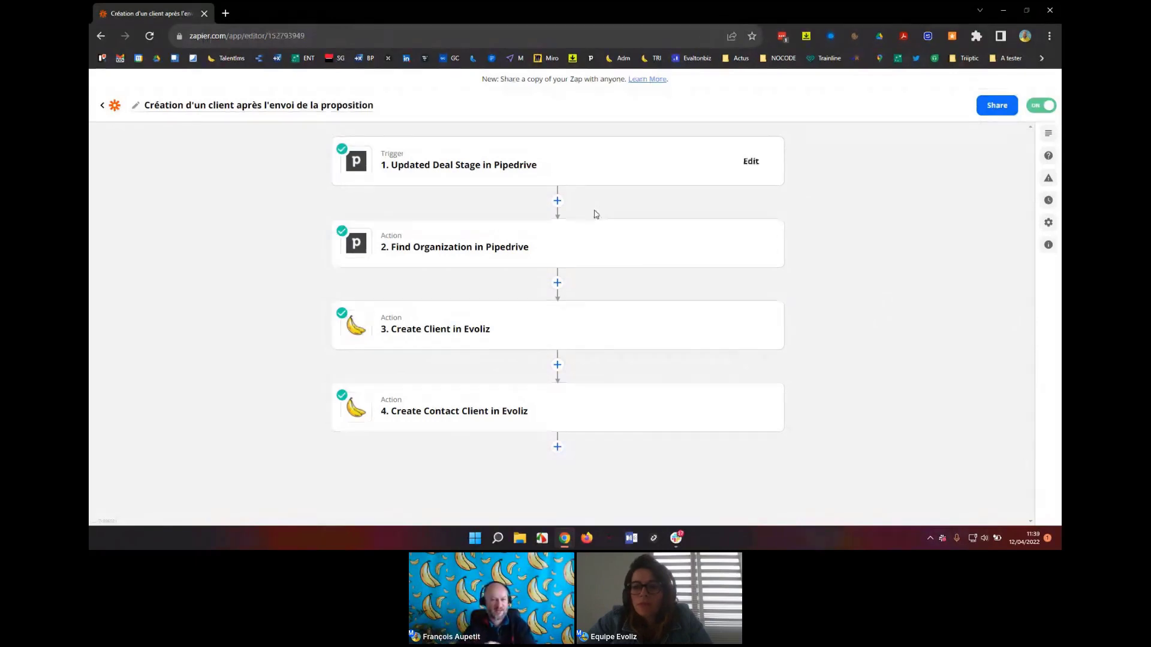
Open the Create Client in Evoliz step and check which Find Organization in Pipedrive data fills Client name.
left_click(555, 331)
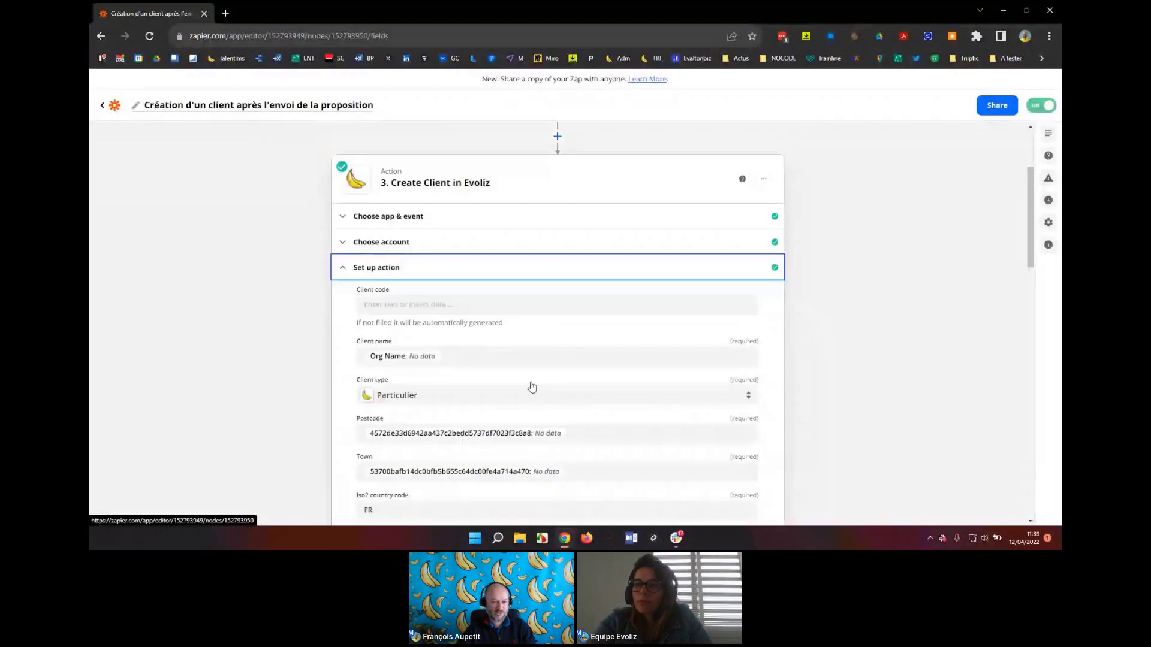
left_click(480, 283)
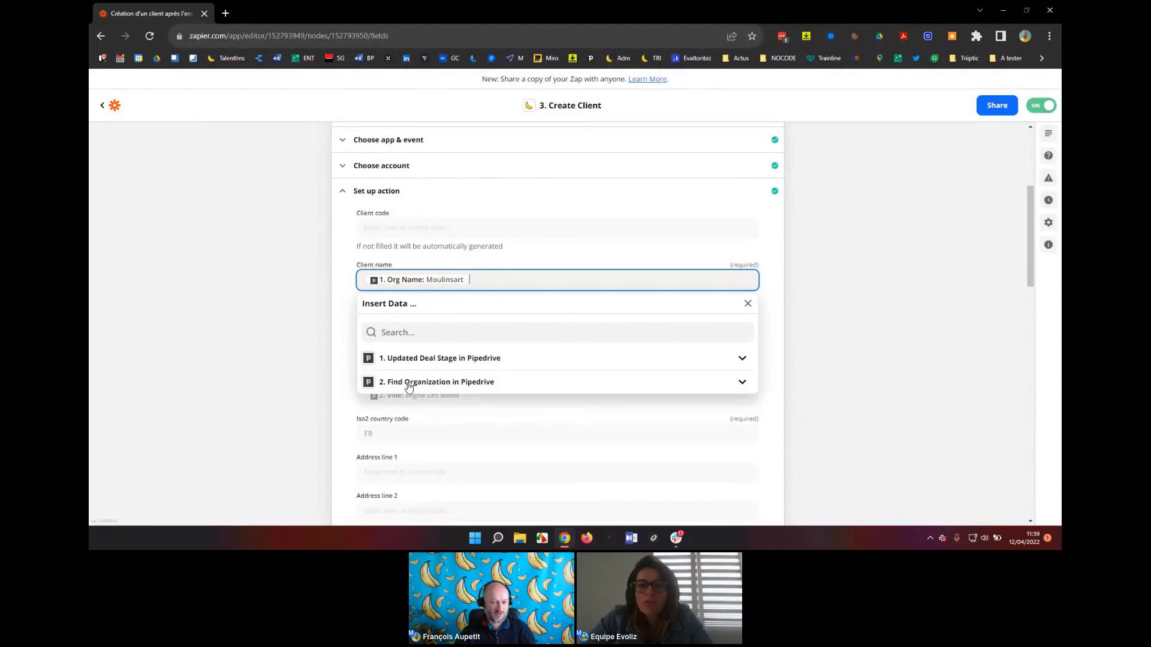
left_click(408, 384)
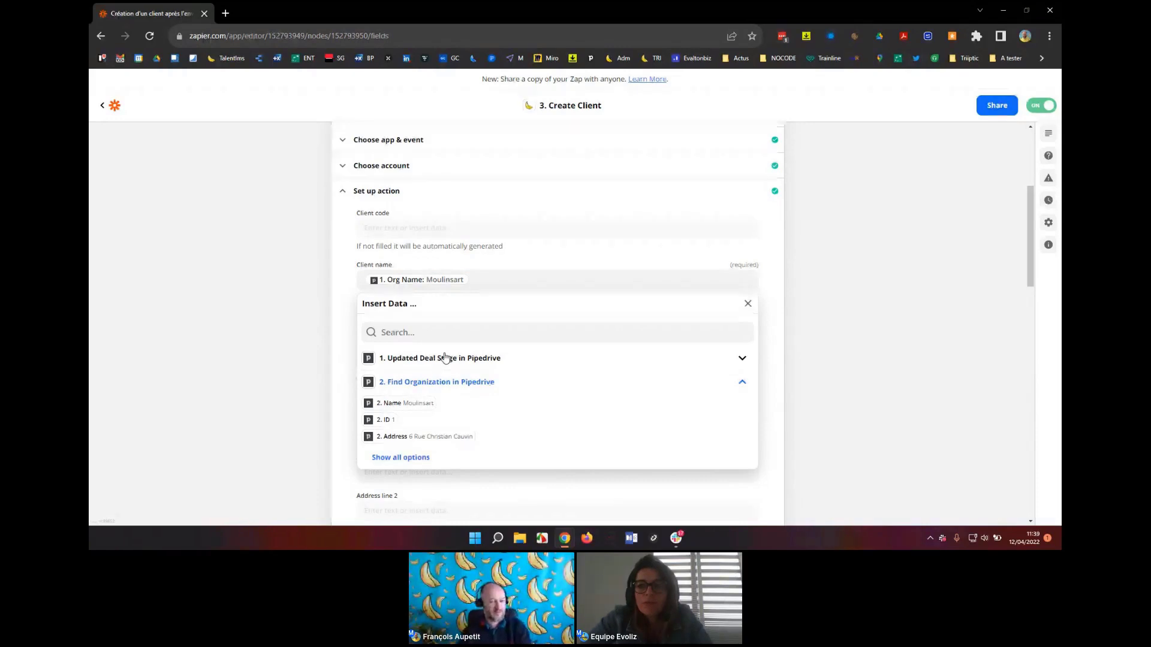
left_click(497, 385)
scroll(498, 388, "up", 1)
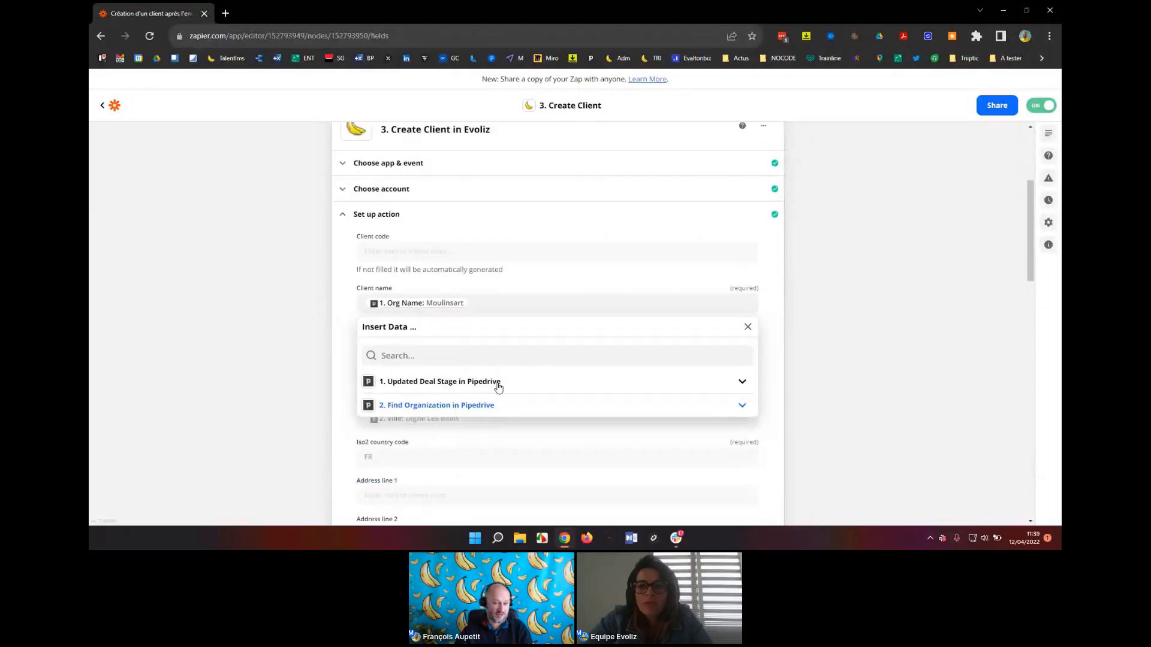
scroll(383, 318, "up", 3)
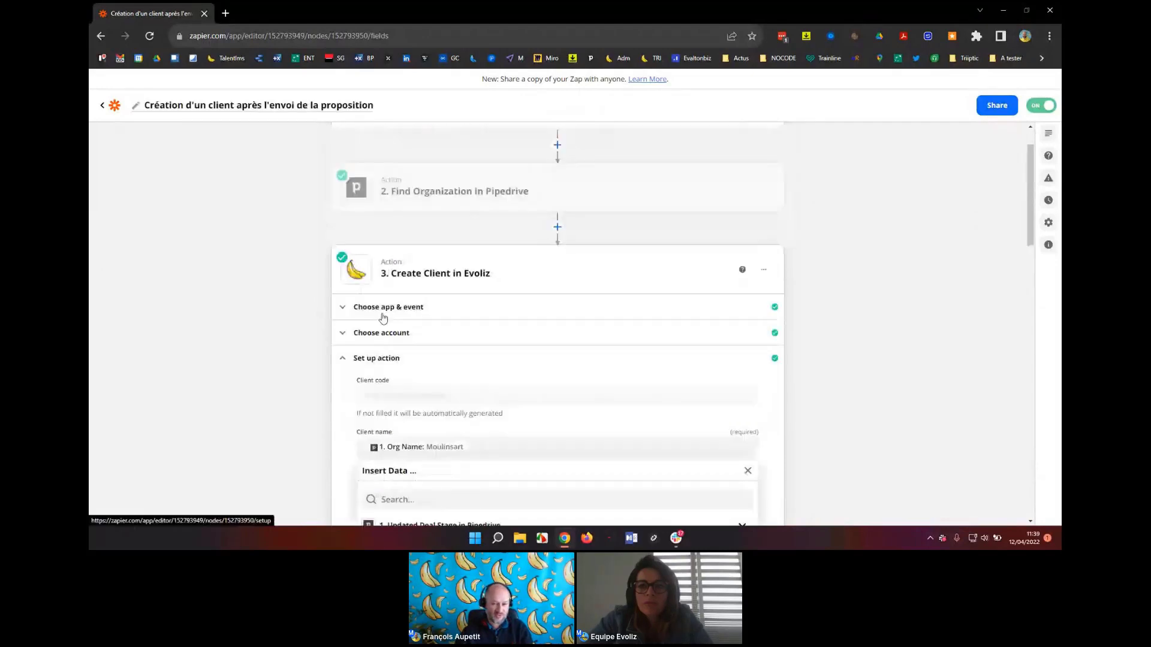
Keep Create Client as the Evoliz action event and close the step back to the Zap overview.
left_click(386, 308)
left_click(448, 393)
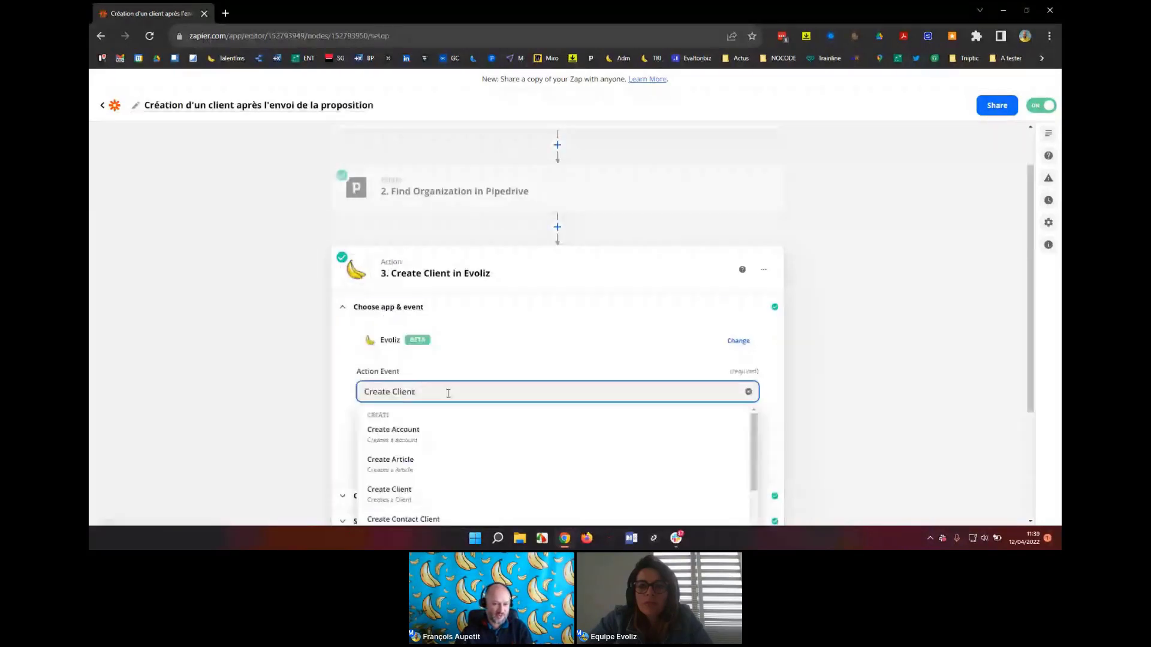
scroll(514, 327, "down", 10)
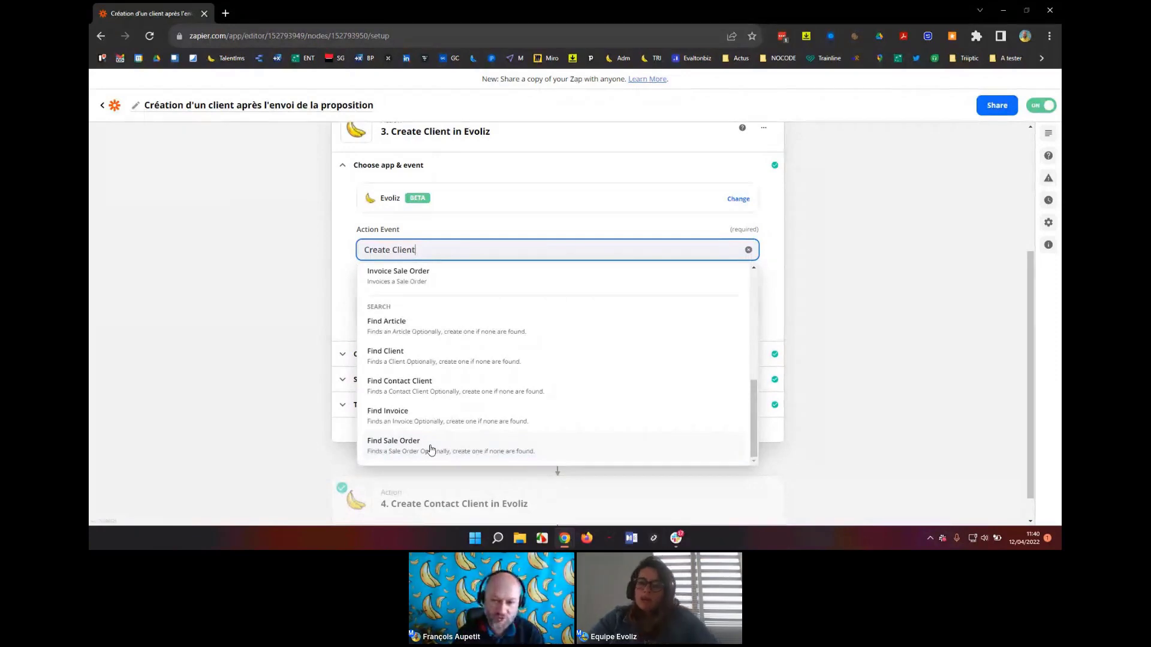
left_click(775, 277)
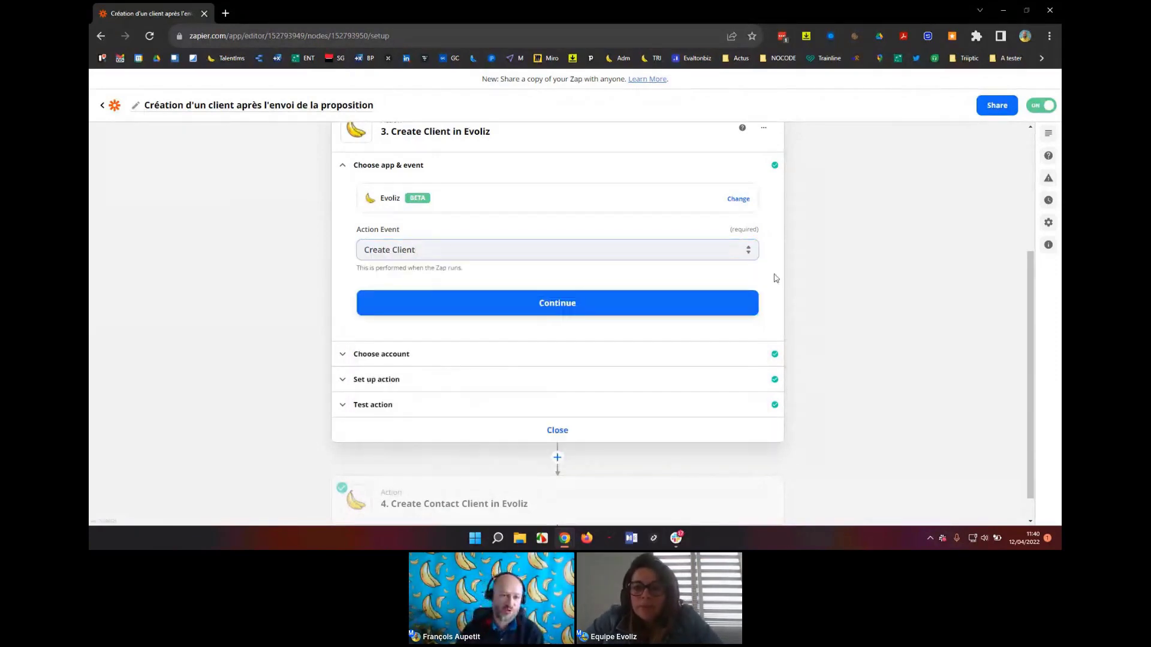
scroll(773, 279, "up", 2)
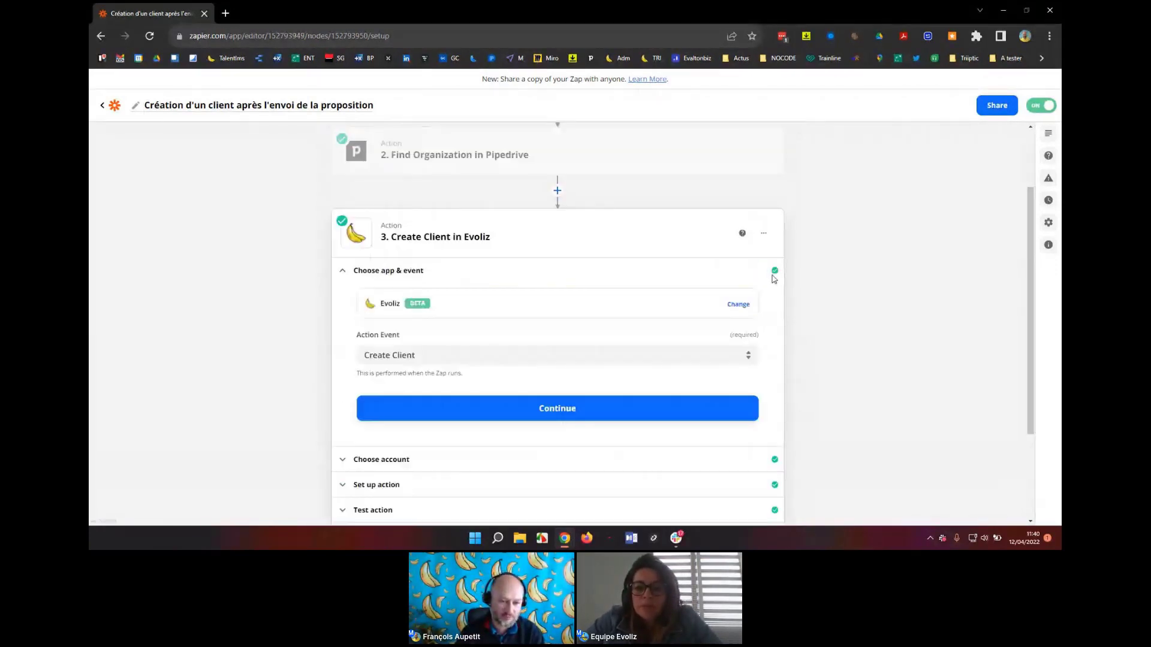
left_click(773, 277)
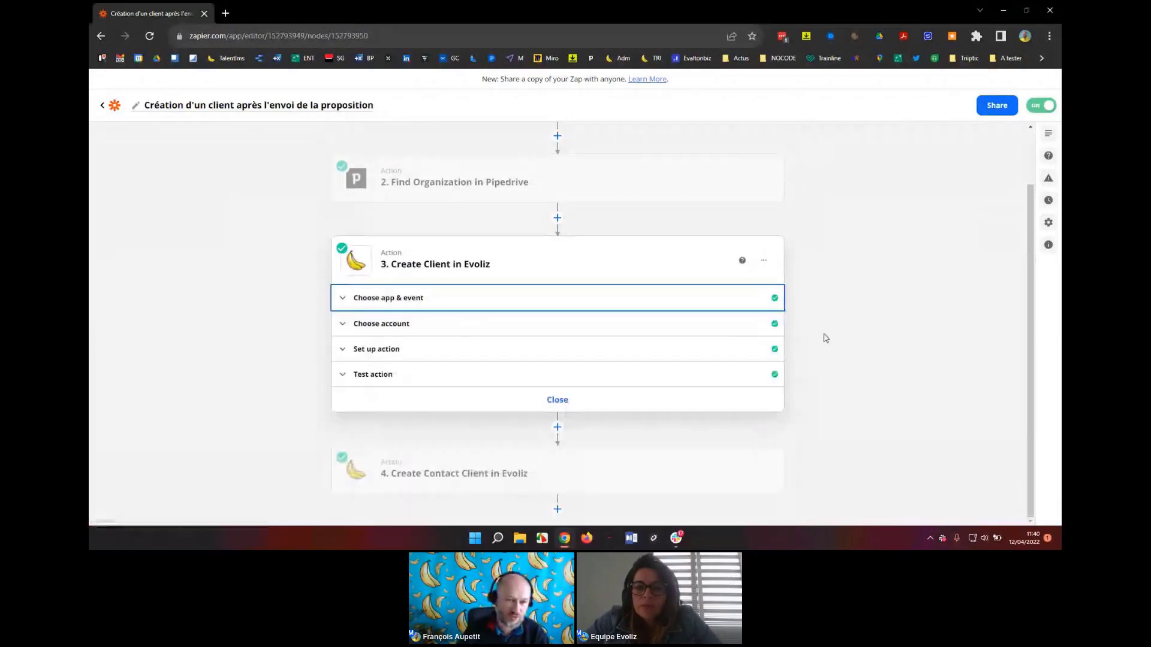
scroll(825, 336, "up", 1)
scroll(825, 337, "up", 1)
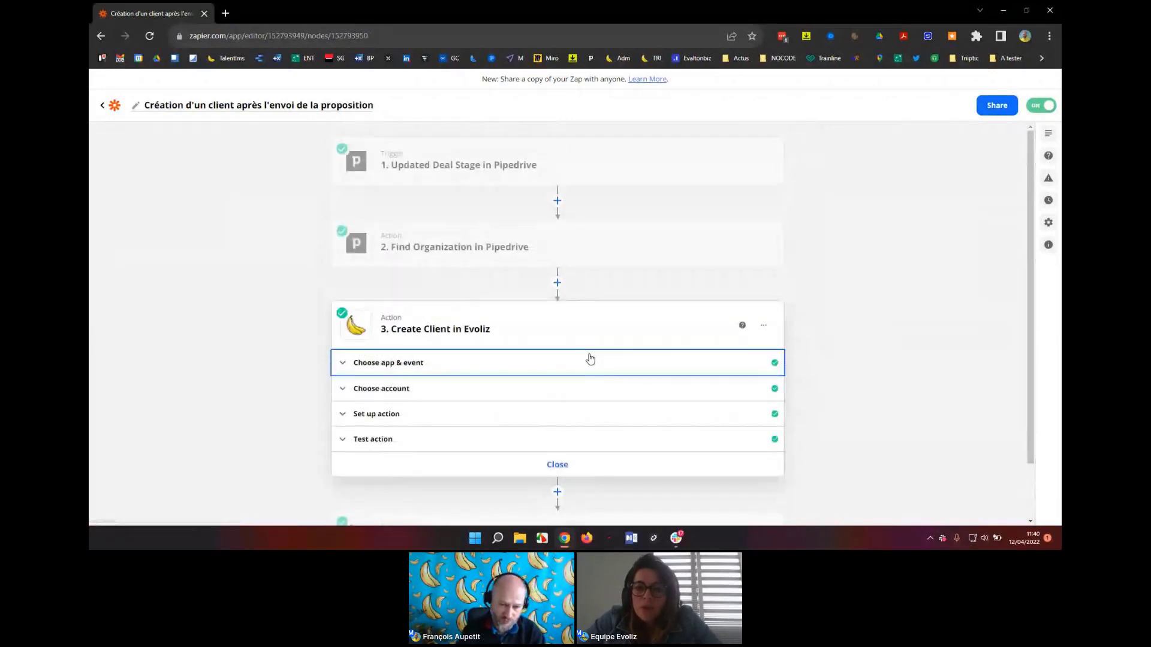
left_click(549, 465)
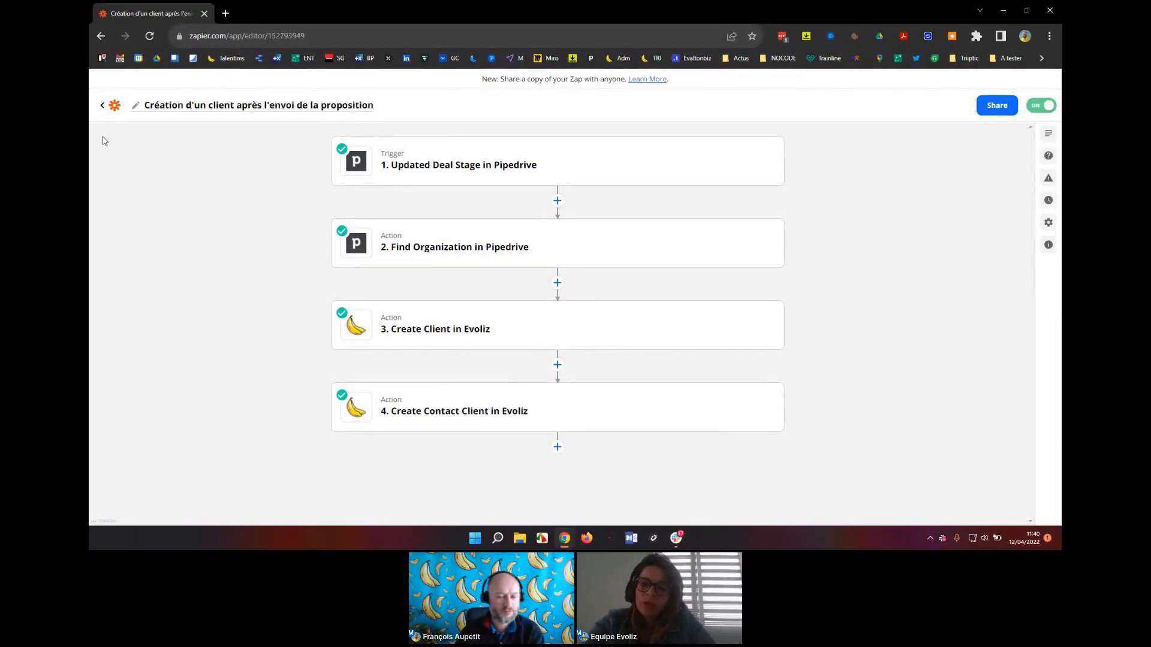
Go back from the Zap editor to the folder of Zaps, then to the My Apps page.
left_click(103, 106)
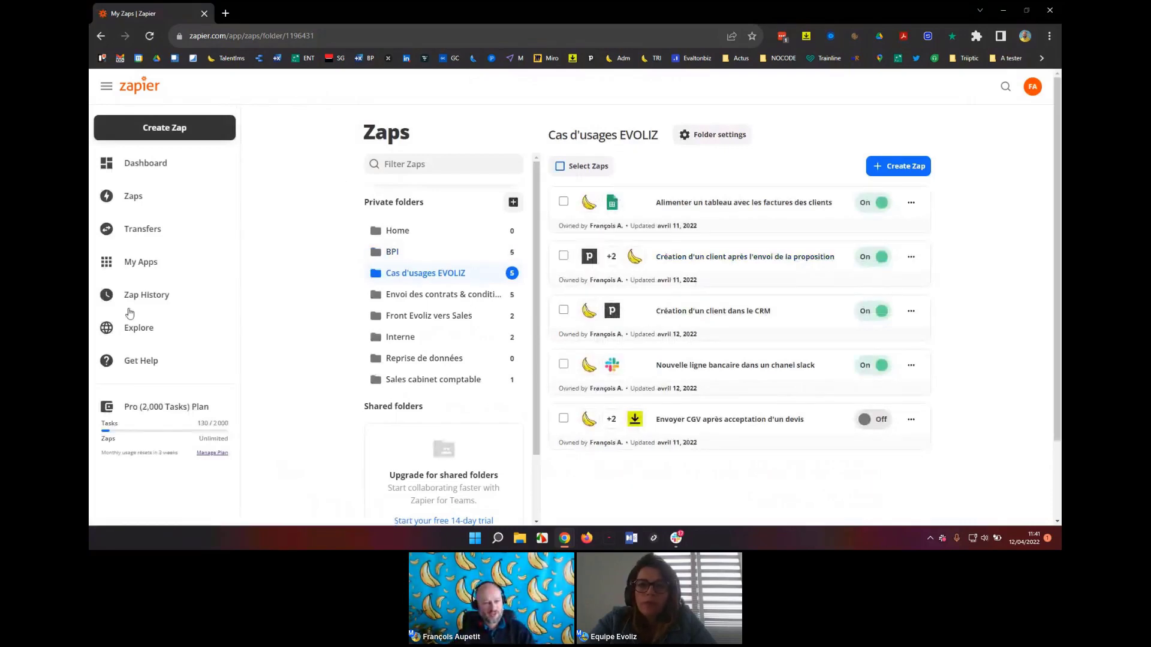
left_click(137, 266)
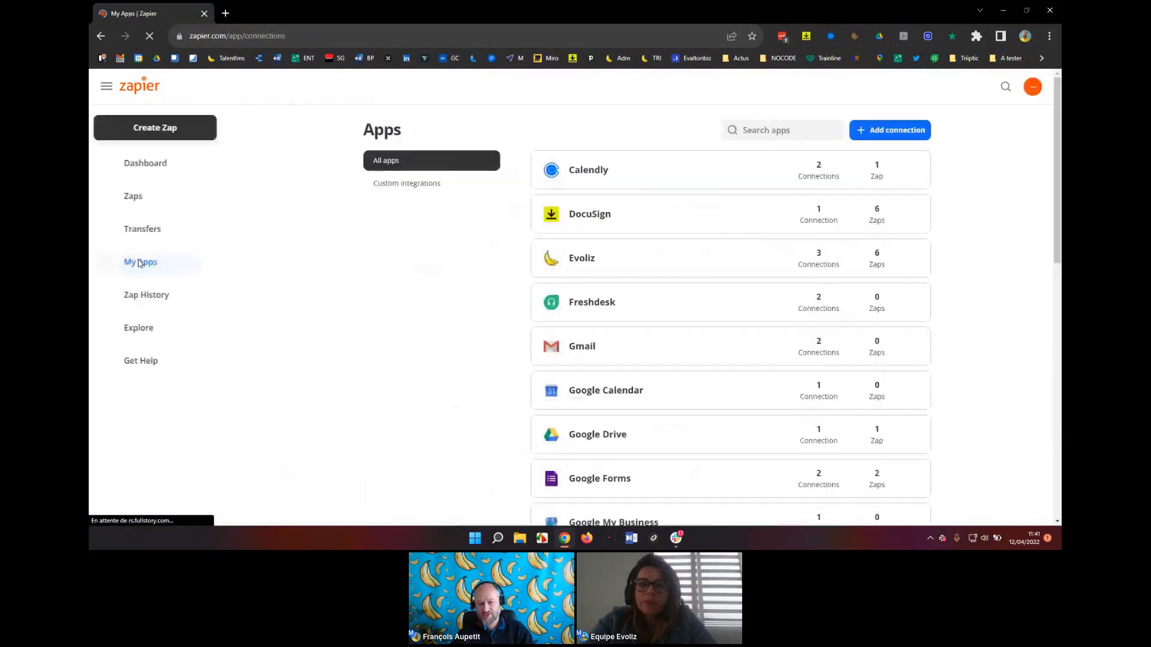
Open the Evoliz entry from the My Apps list to see its connections.
scroll(833, 215, "down", 2)
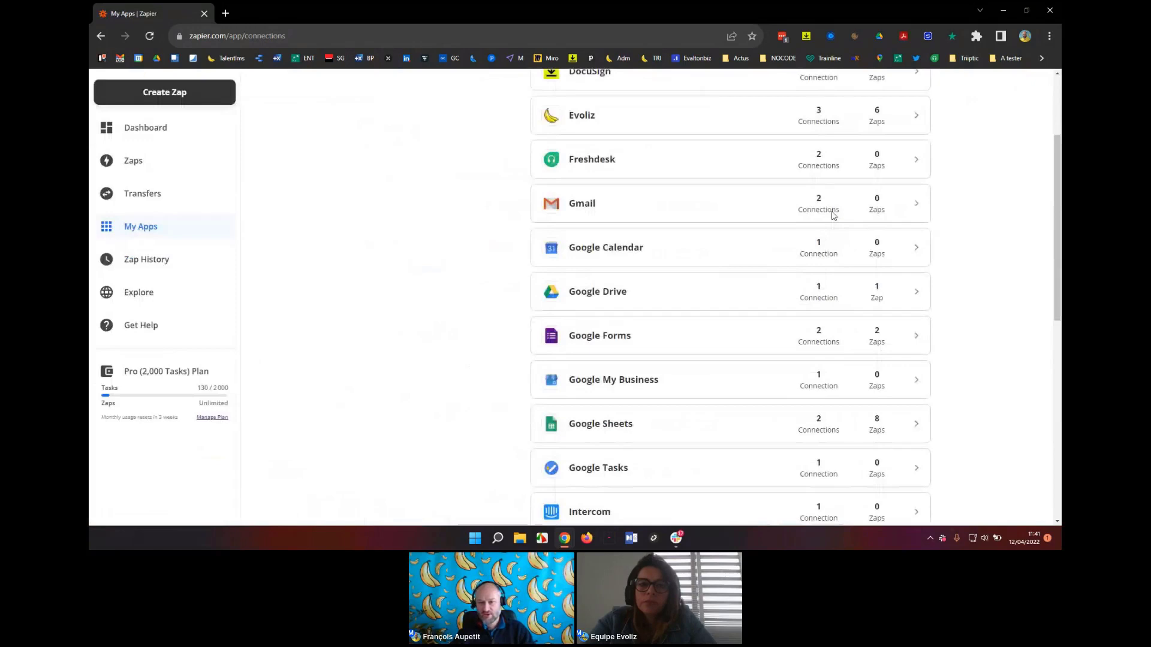
scroll(915, 264, "up", 2)
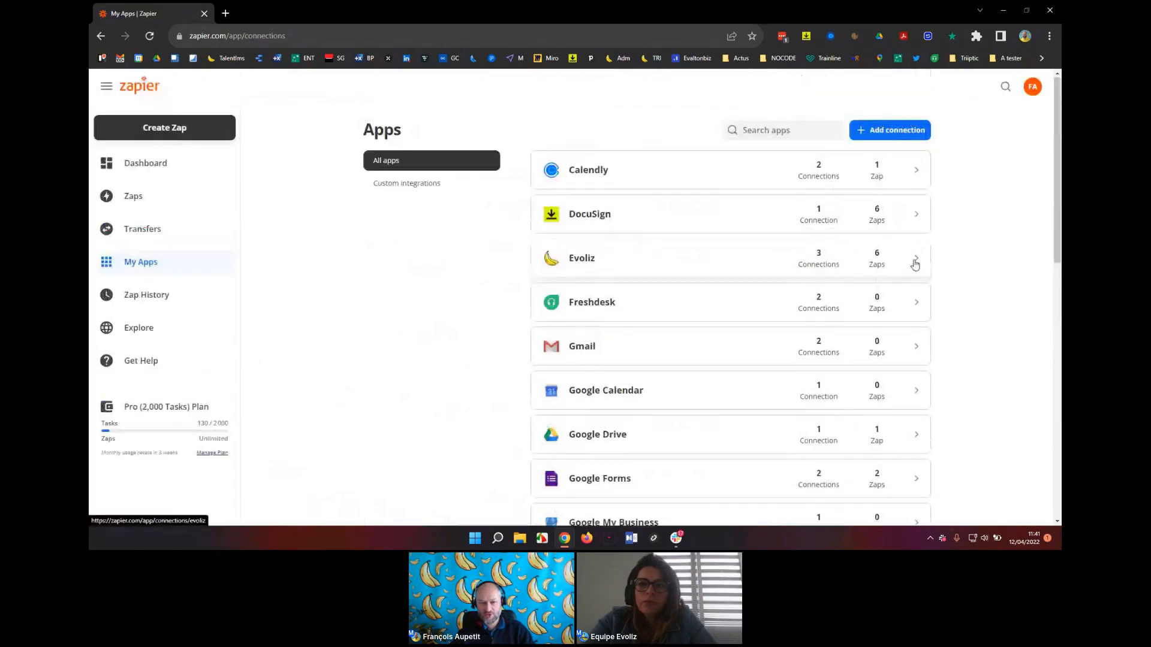
left_click(915, 264)
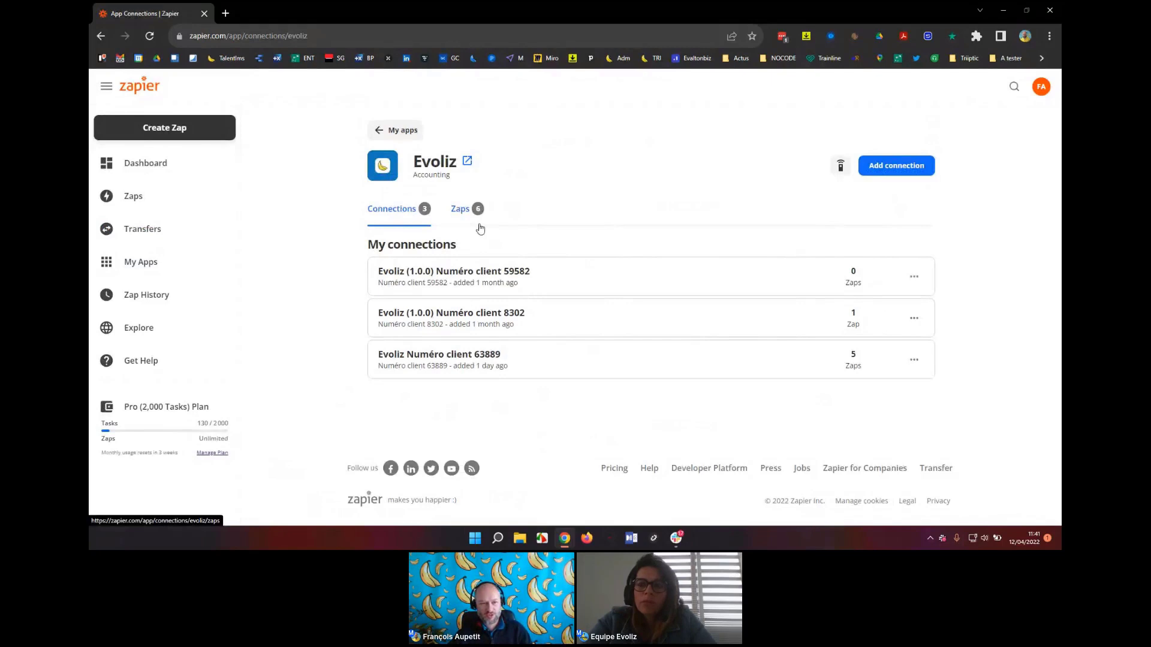
Open the Connect an Account form for Evoliz, walk through its Public key, Secret key and Client number fields, then close it.
left_click(905, 174)
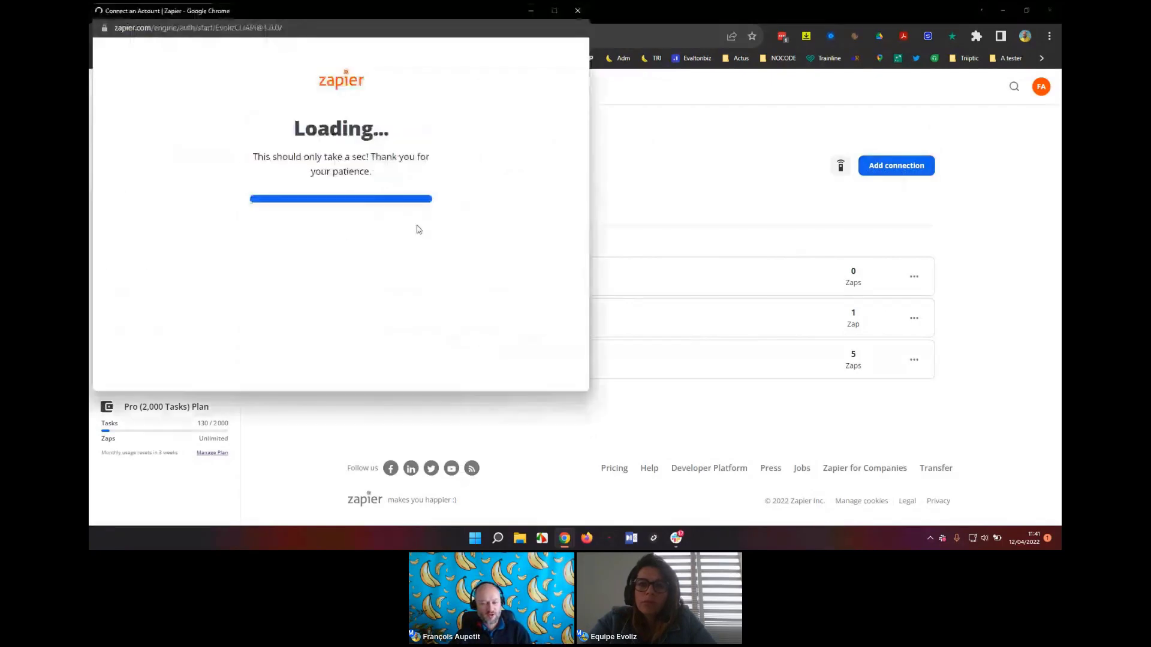
scroll(343, 248, "down", 1)
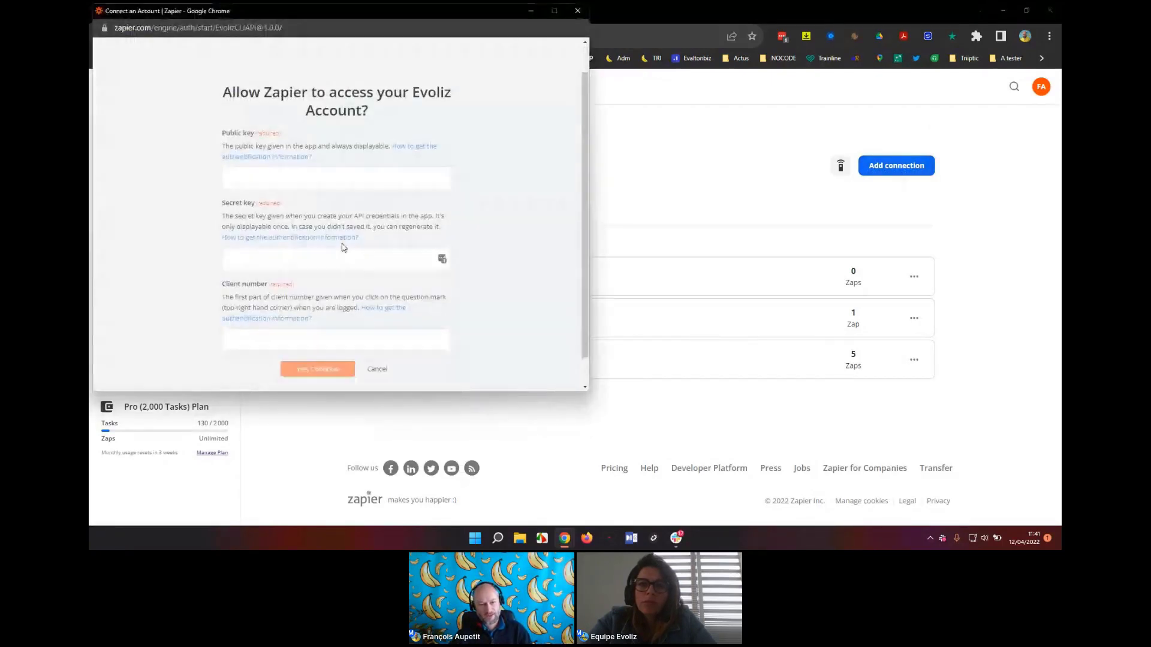
left_click(282, 183)
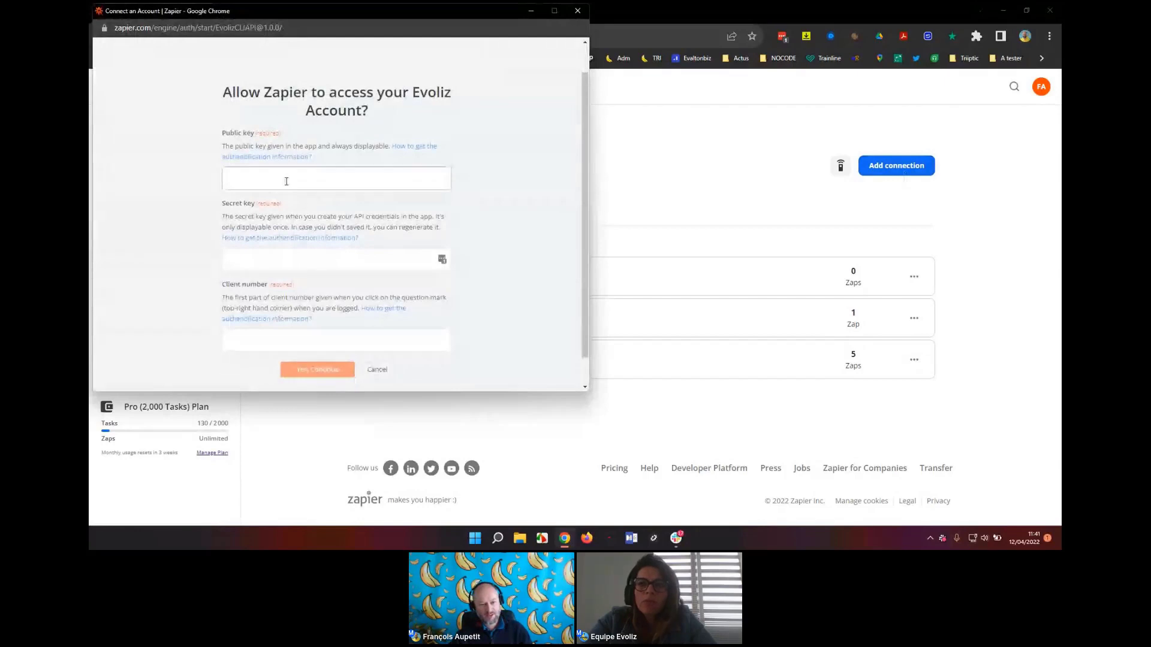
left_click(288, 258)
left_click(299, 340)
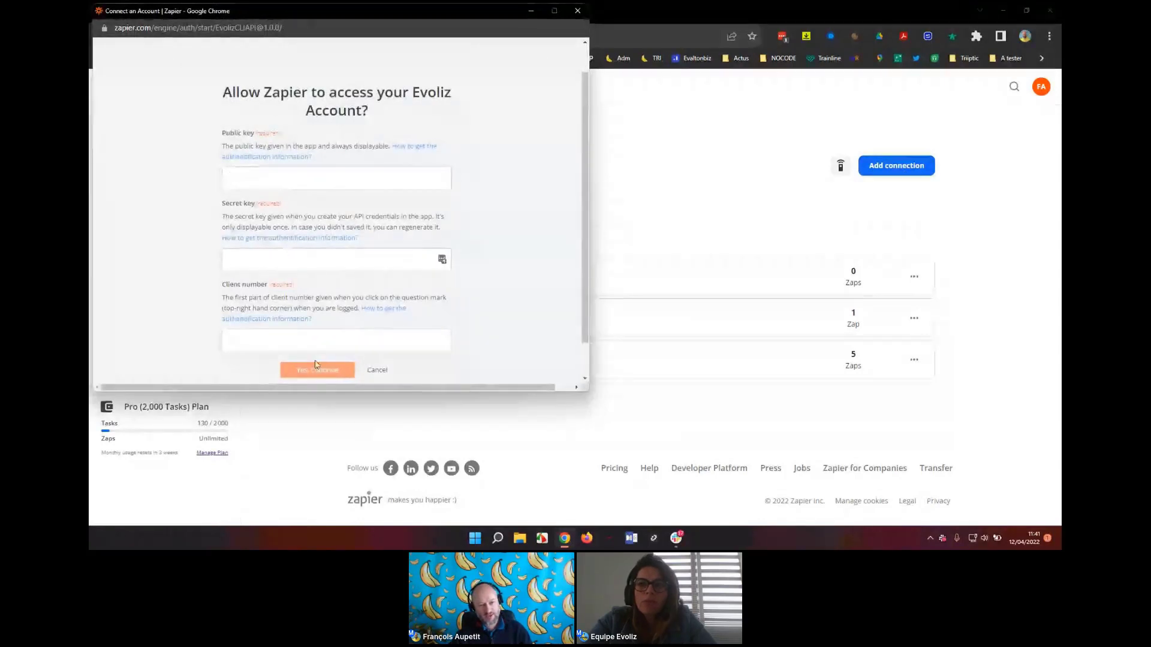
left_click(312, 342)
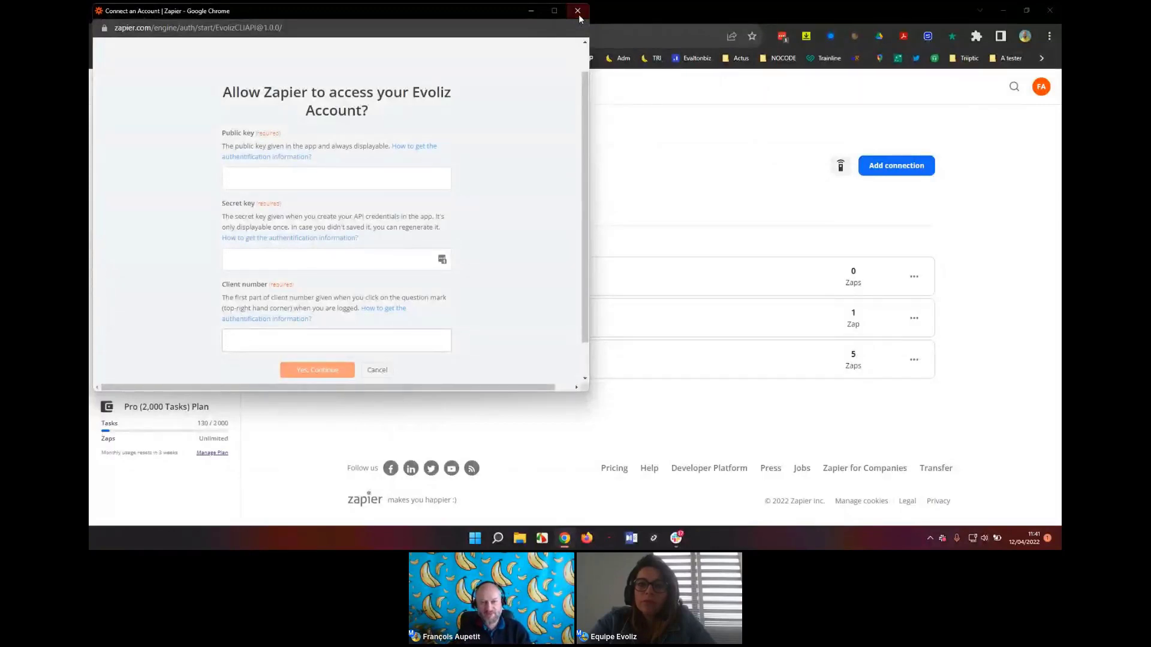
left_click(578, 12)
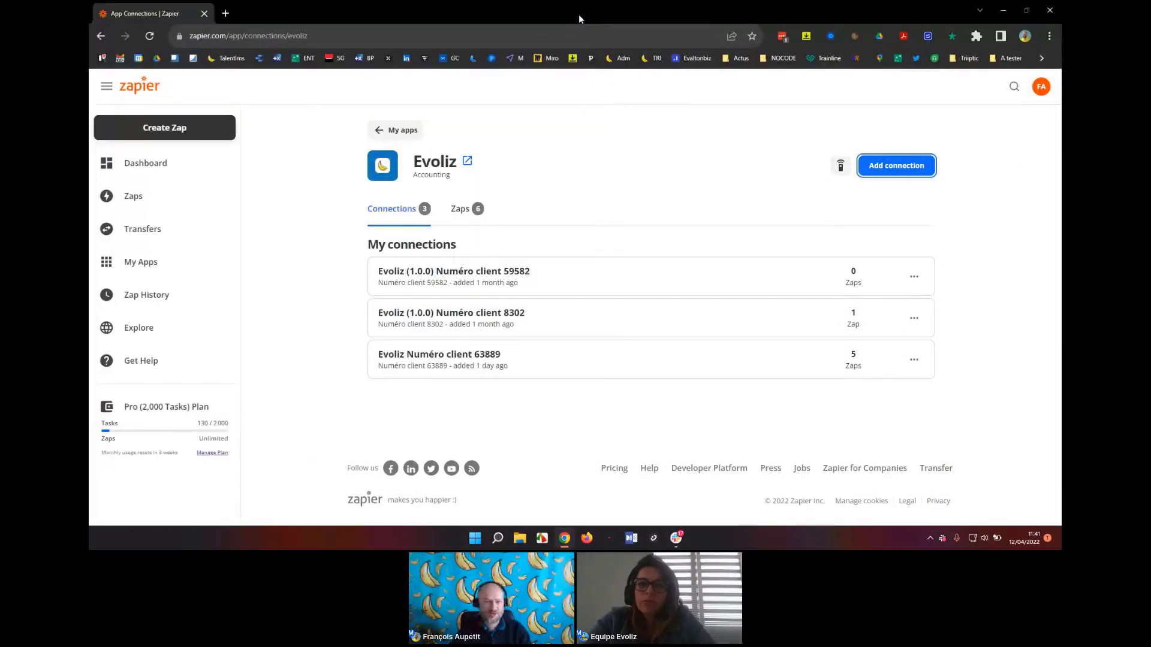
key("alt+Tab")
key("alt+Tab")
key("alt+Tab")
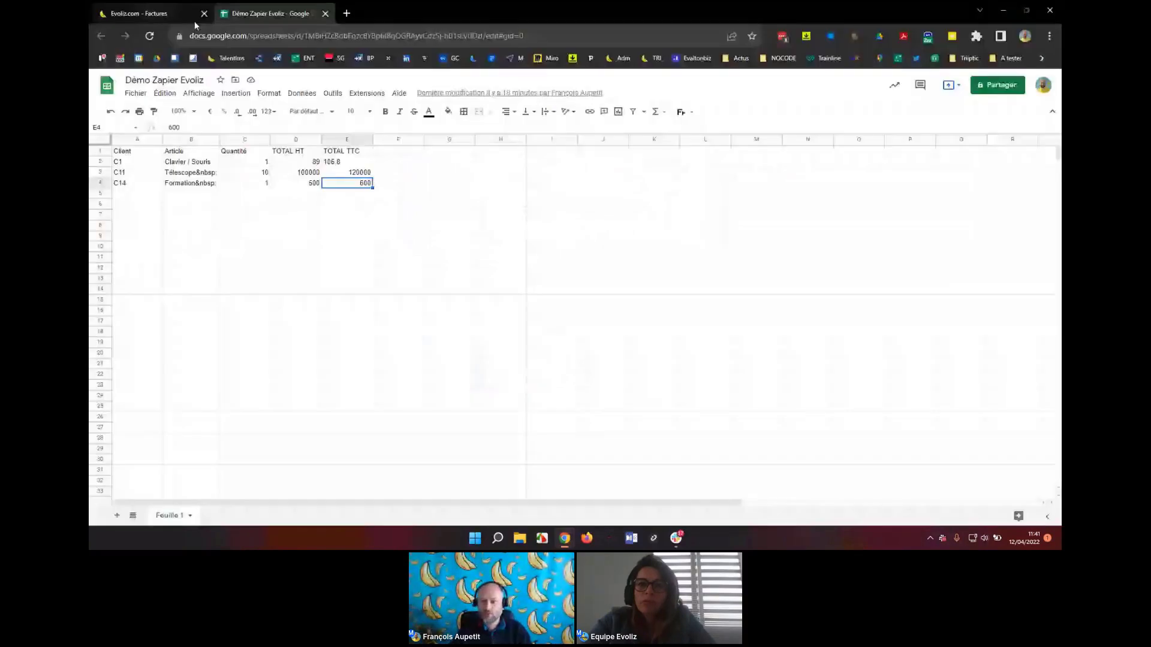
Go to the Evoliz profile page (Compte > Mon profil) and select the Clé publique under Développeur.
left_click(194, 21)
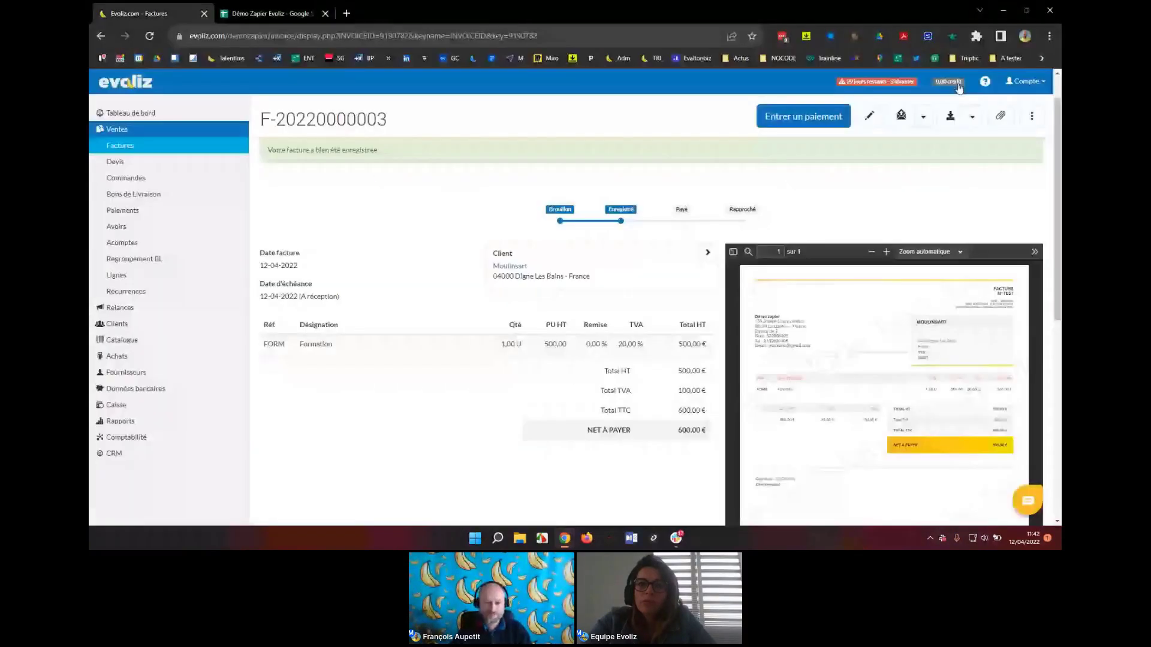
left_click(1026, 81)
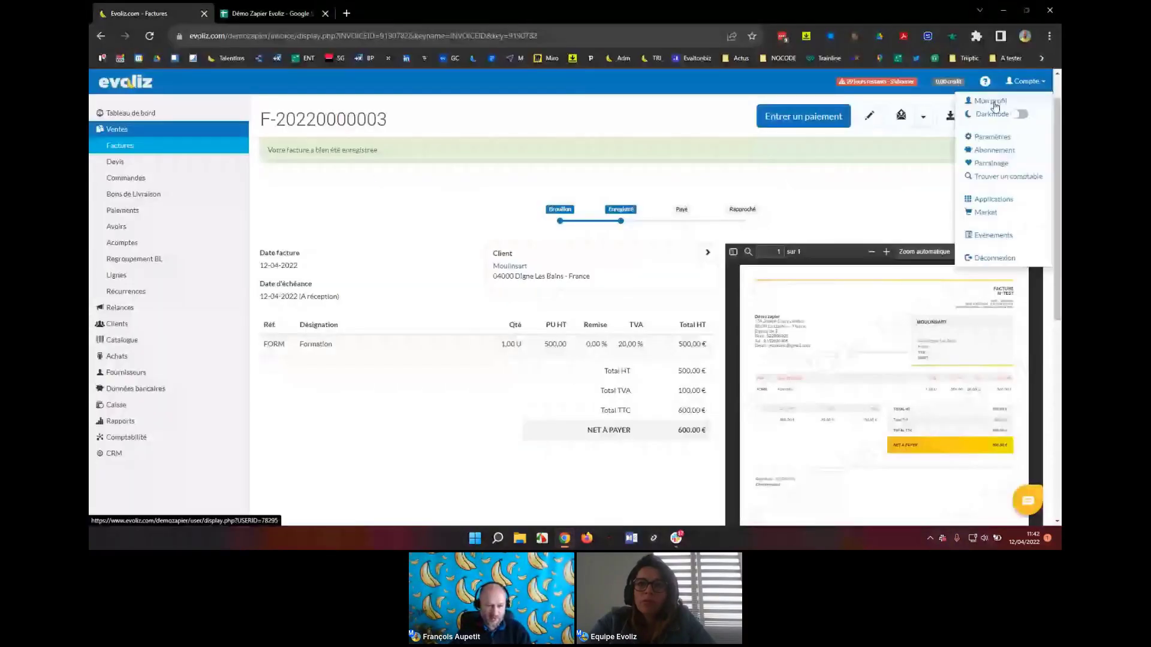
left_click(992, 101)
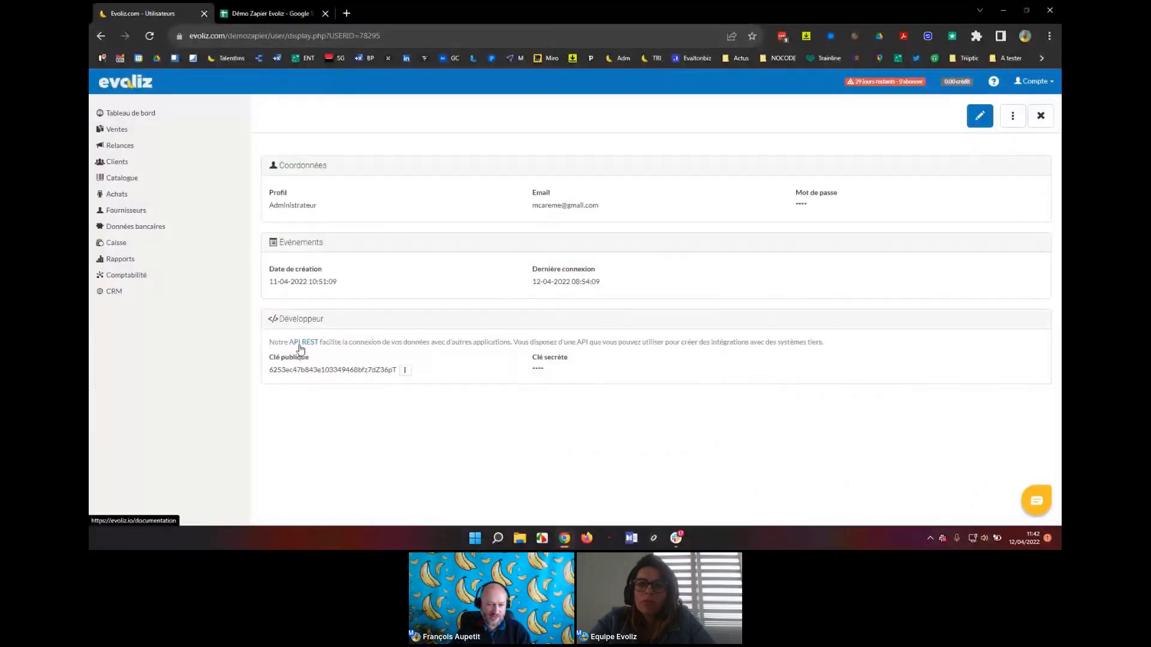
left_click_drag(269, 371, 383, 371)
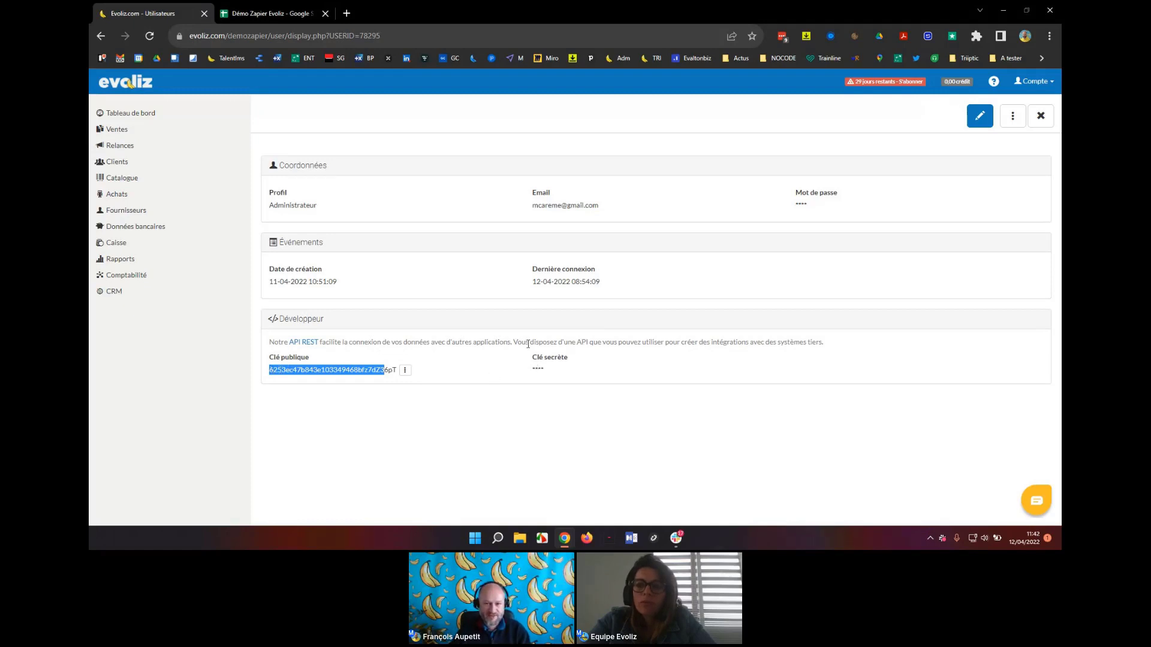
key("alt+Tab")
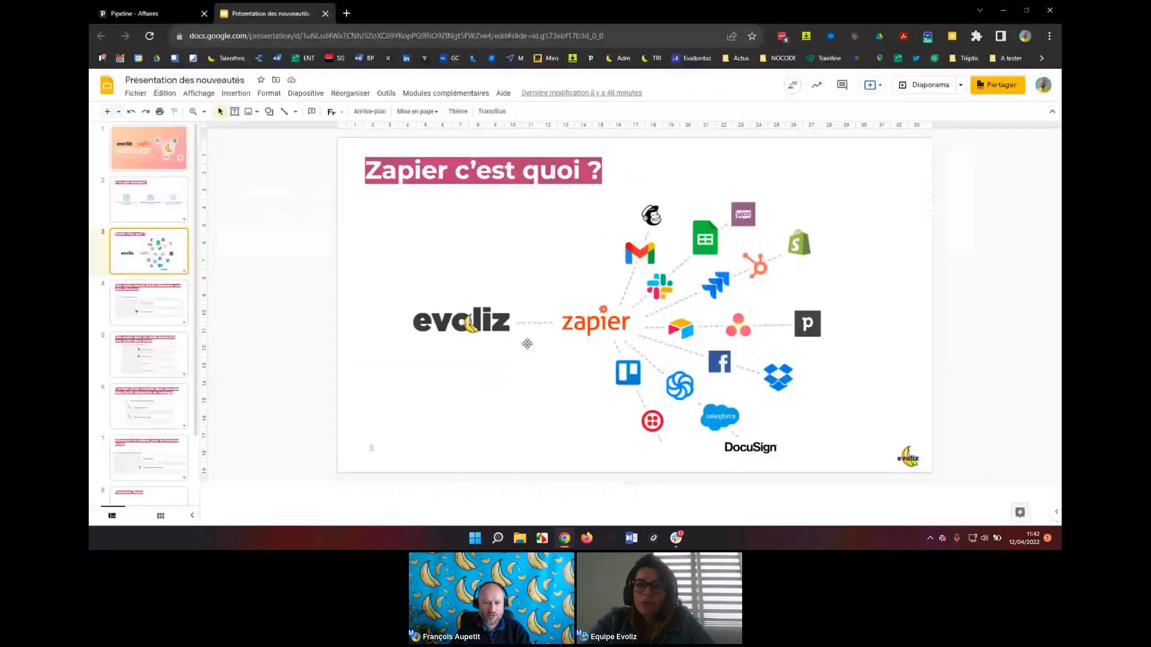
Return to the Zapier connection form and put focus in the Secret key field.
key("alt+Tab")
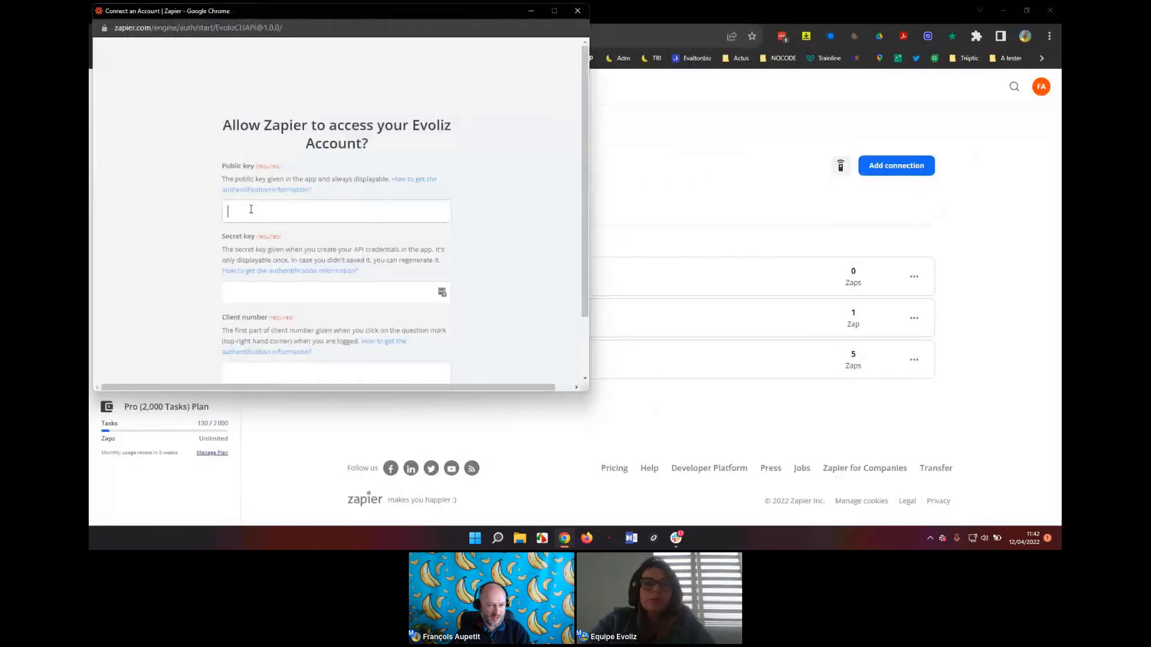
left_click(261, 294)
left_click(279, 374)
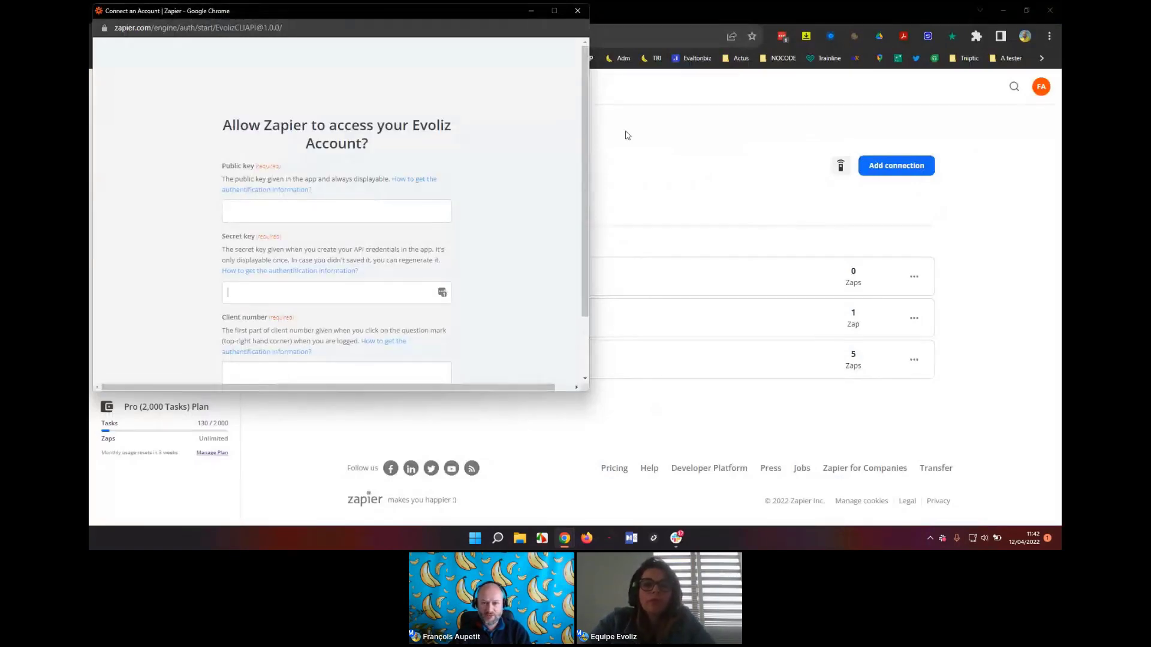
Show the Numéro client in the Evoliz '?' help menu and select part of it.
key("alt+Tab")
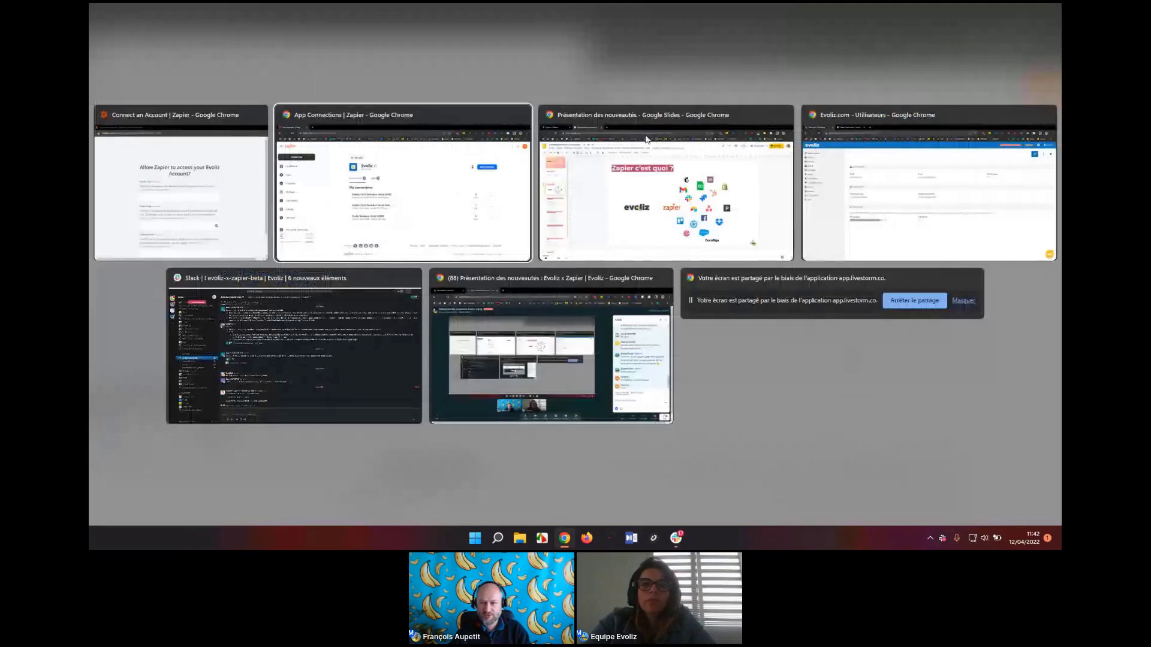
key("alt+Tab")
key("alt+Tab")
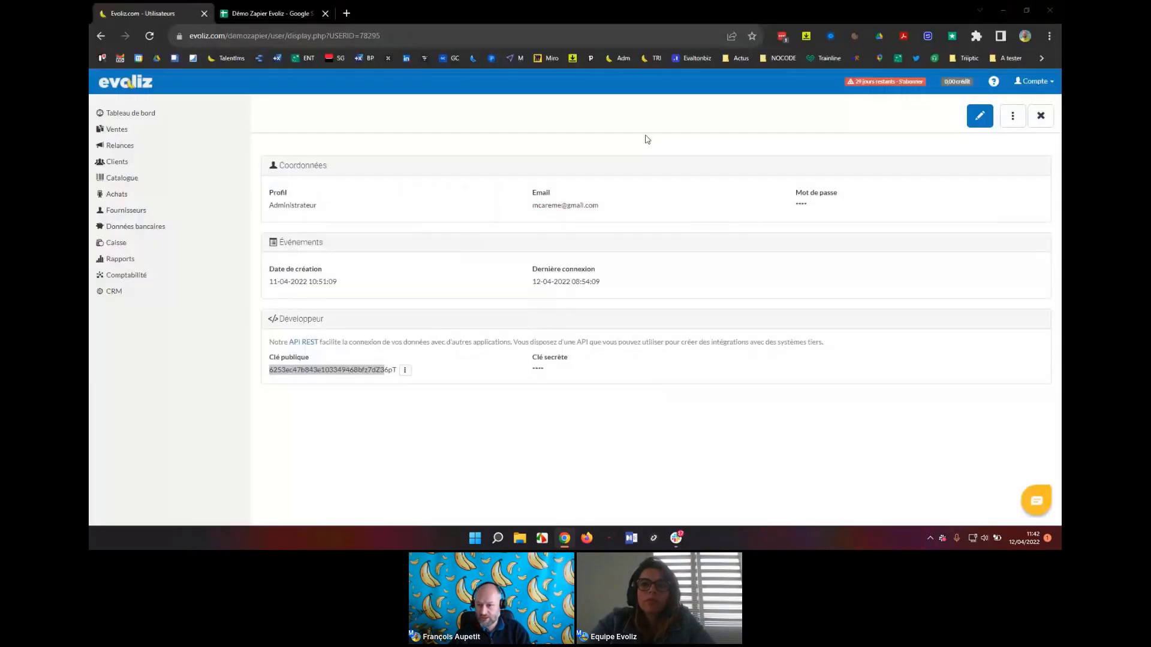
left_click(993, 81)
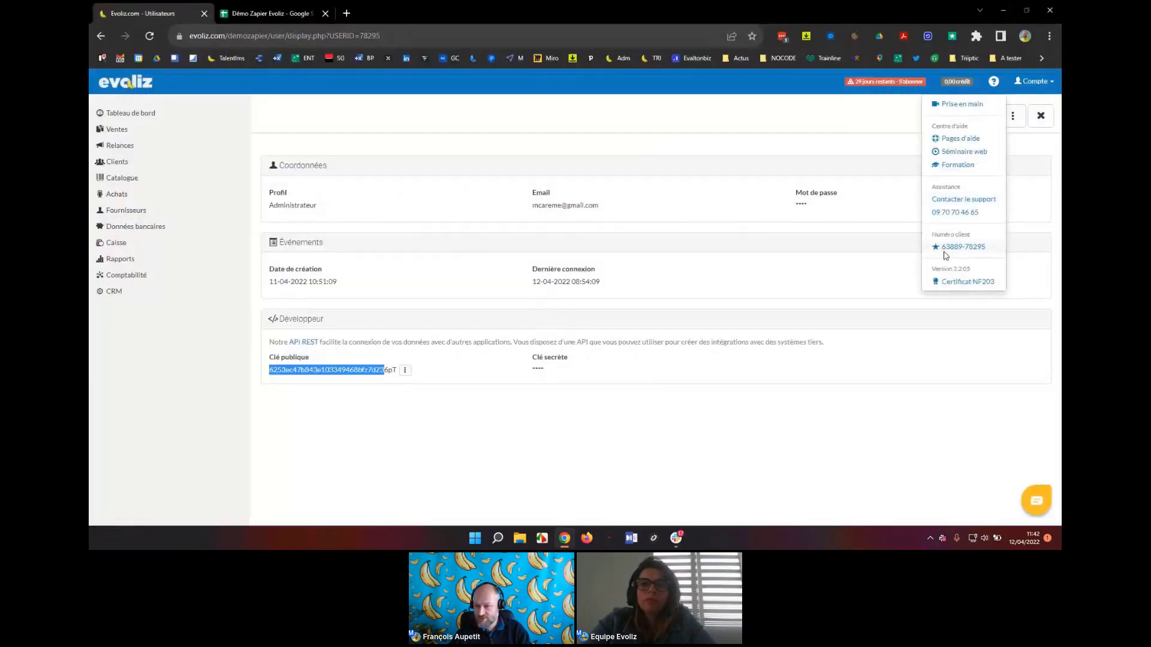
left_click_drag(942, 247, 963, 247)
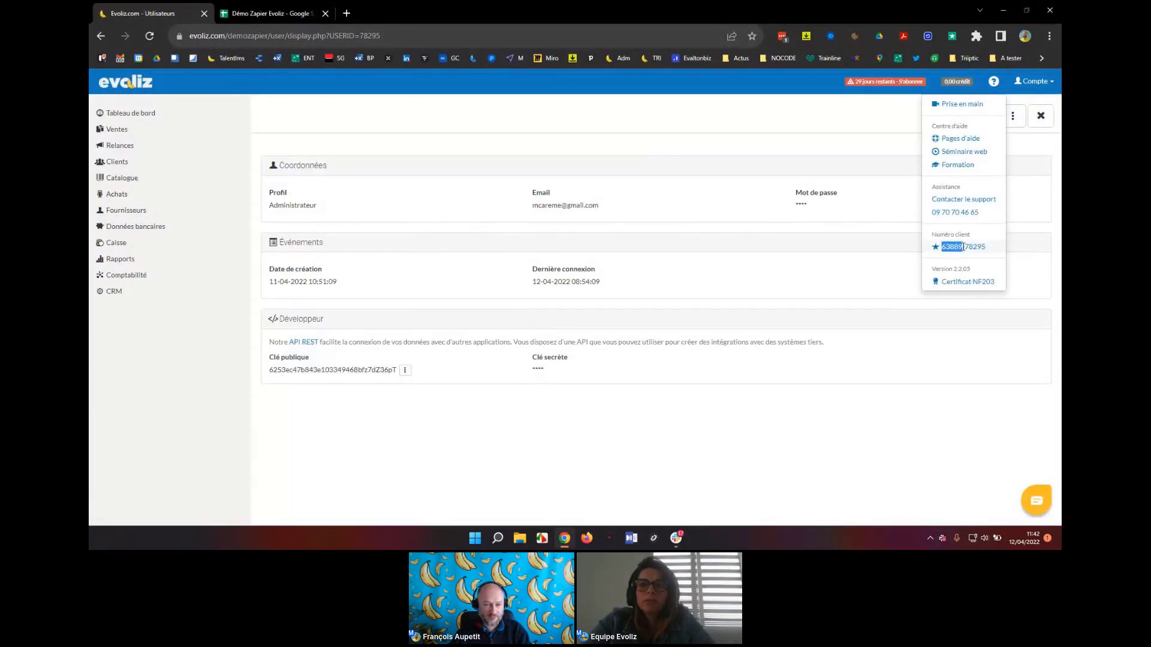
left_click_drag(964, 247, 964, 251)
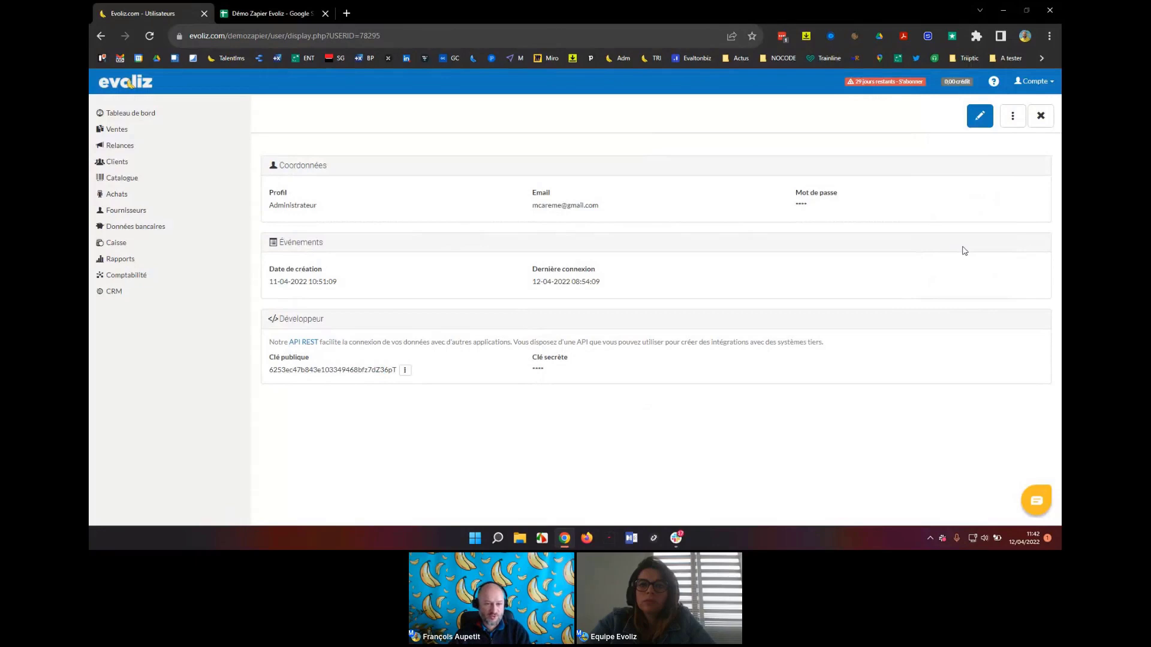
Close the Zapier connection form and bring back the Evoliz connections page.
key("alt+Tab")
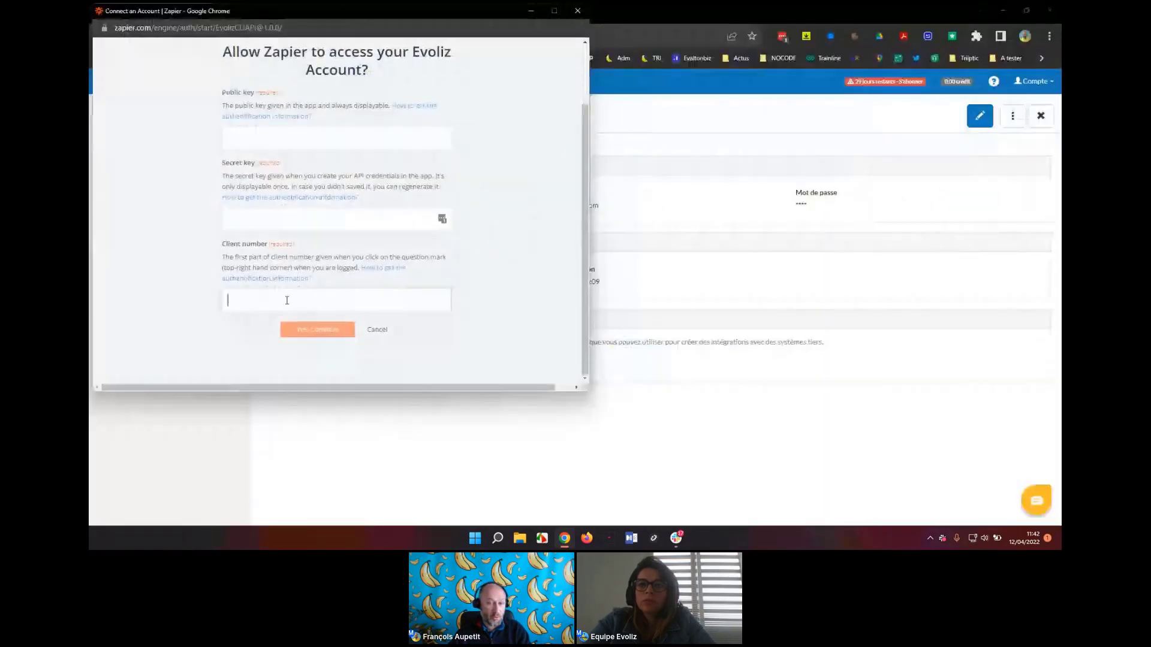
scroll(450, 168, "up", 1)
scroll(449, 168, "up", 1)
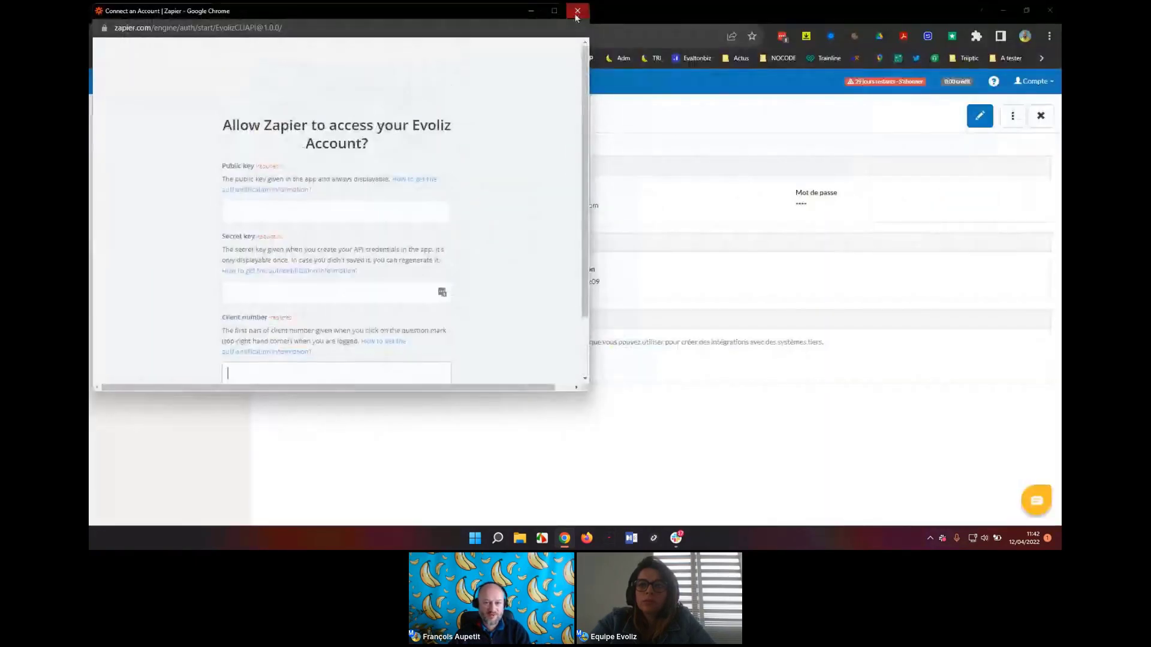
left_click(576, 13)
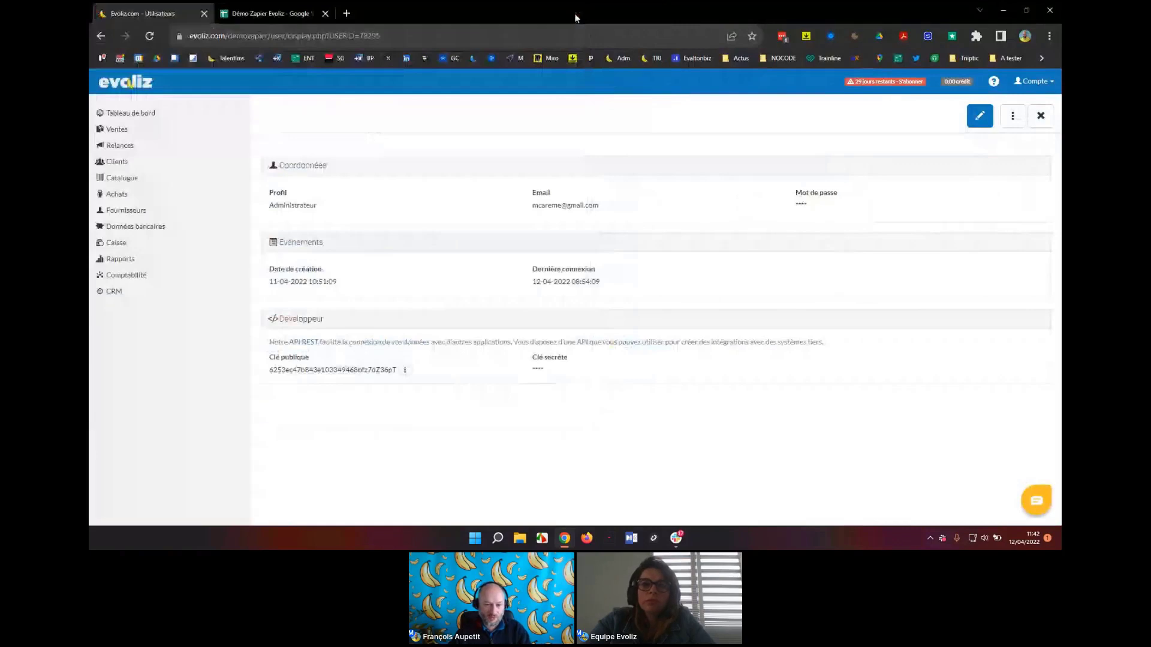
key("alt+Tab")
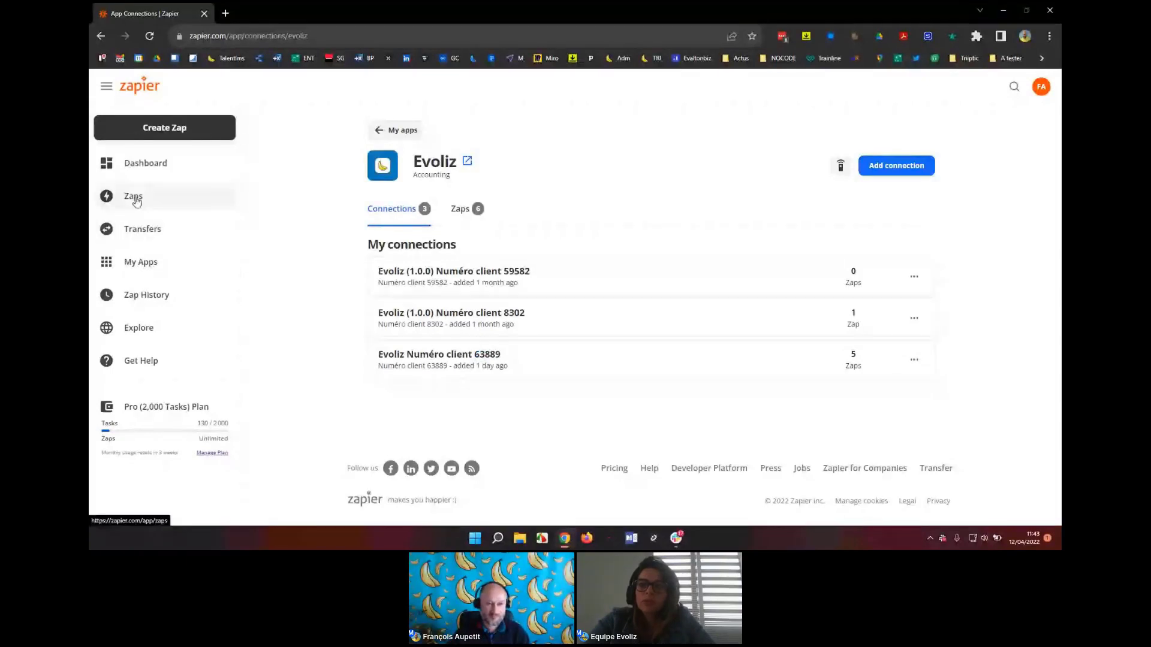
Create a new Zap with Evoliz as the trigger app and New Account as the trigger event.
left_click(171, 134)
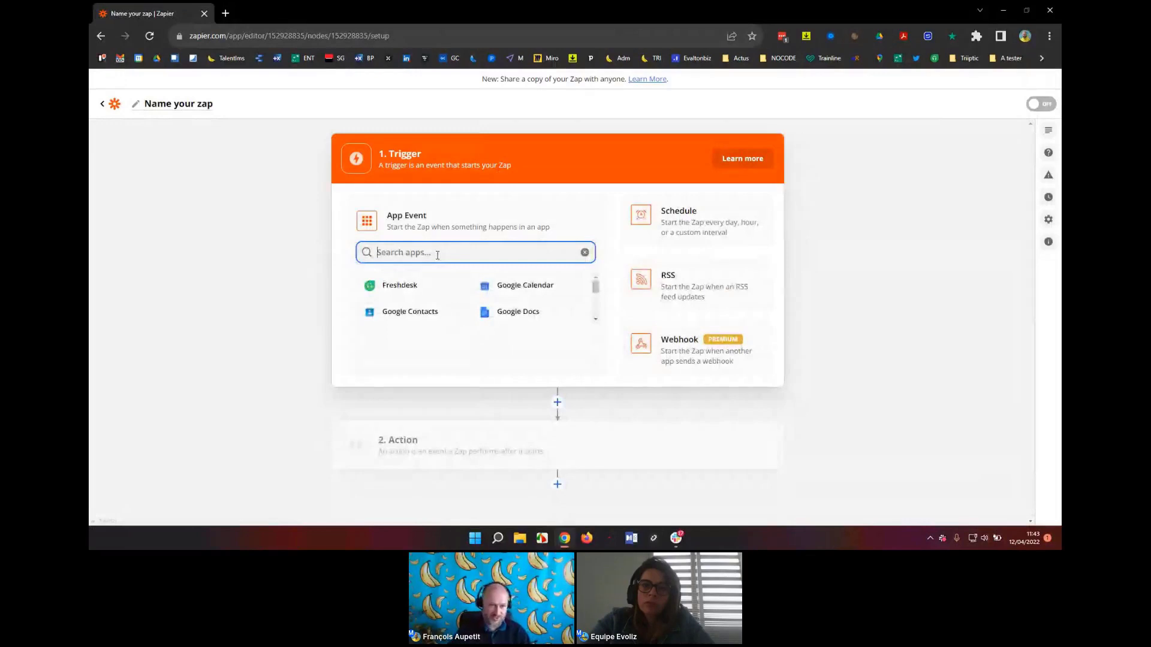
type("evoliz")
key("Return")
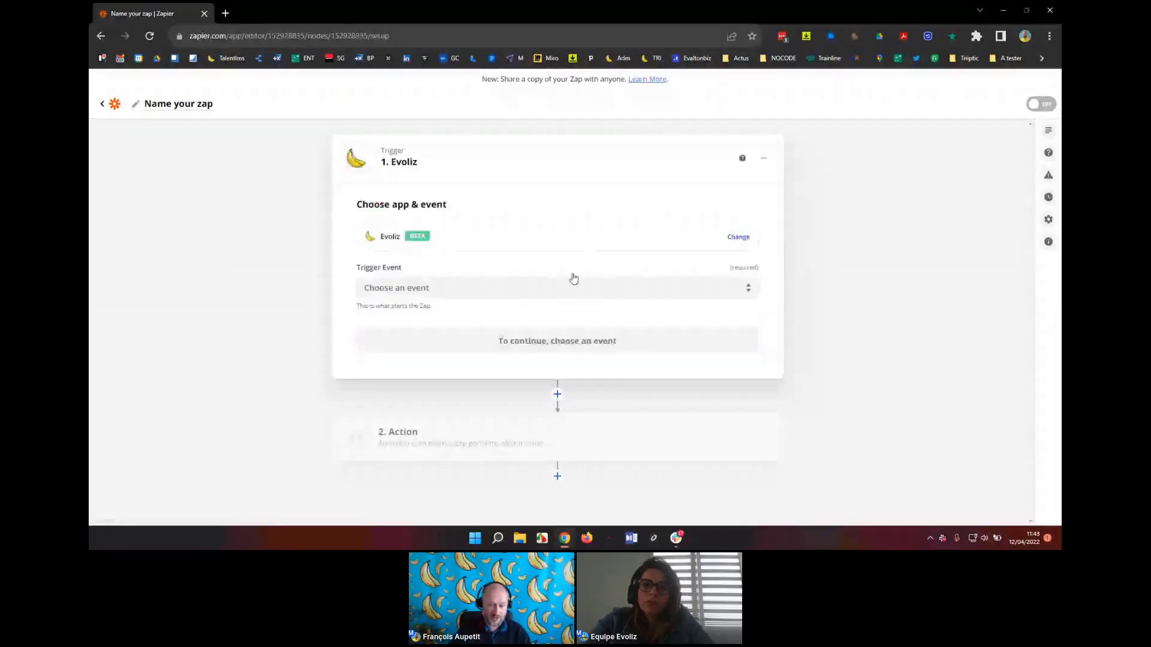
left_click(480, 289)
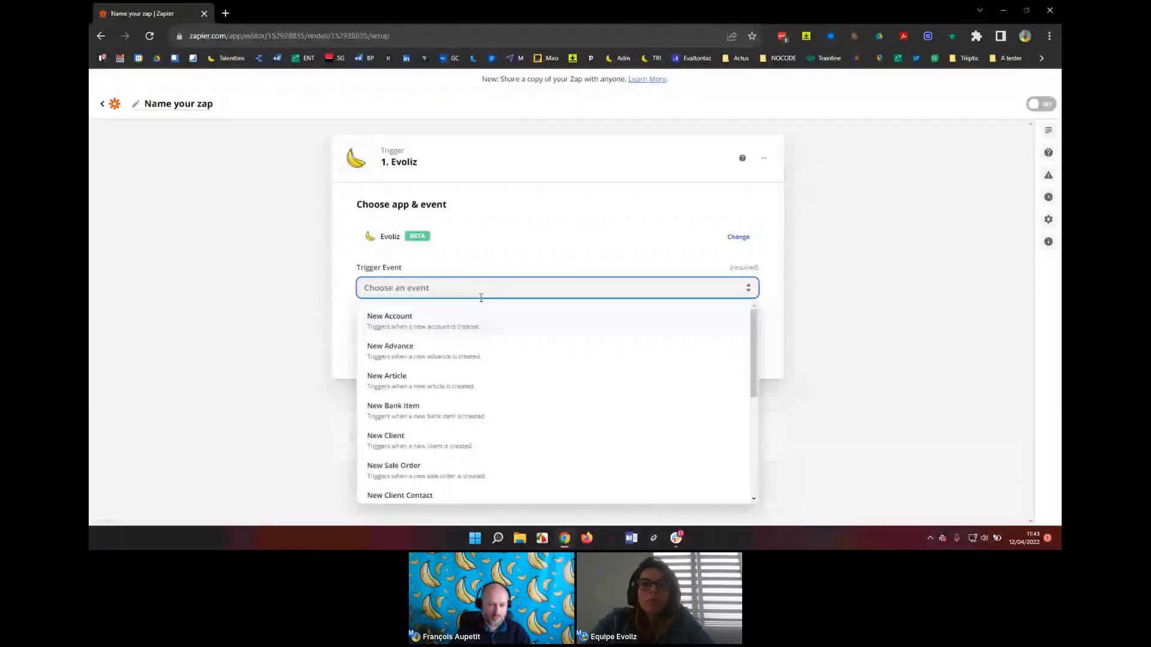
left_click(454, 326)
left_click(571, 341)
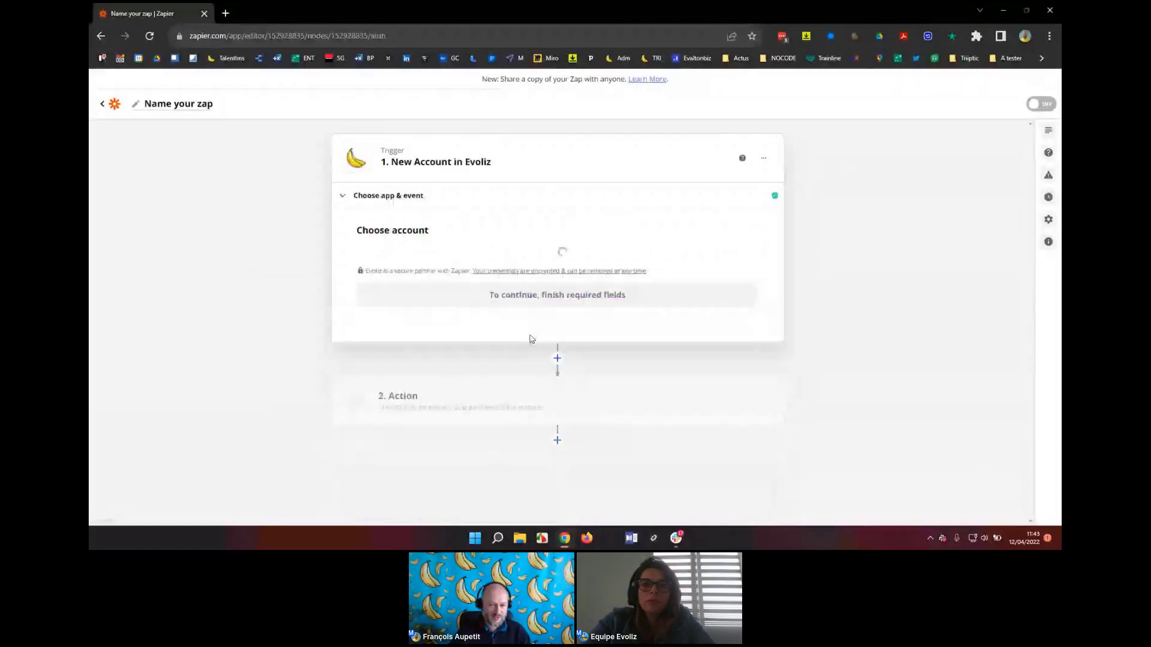
Look through the connected Evoliz accounts and choose the second connection for the trigger.
left_click(491, 275)
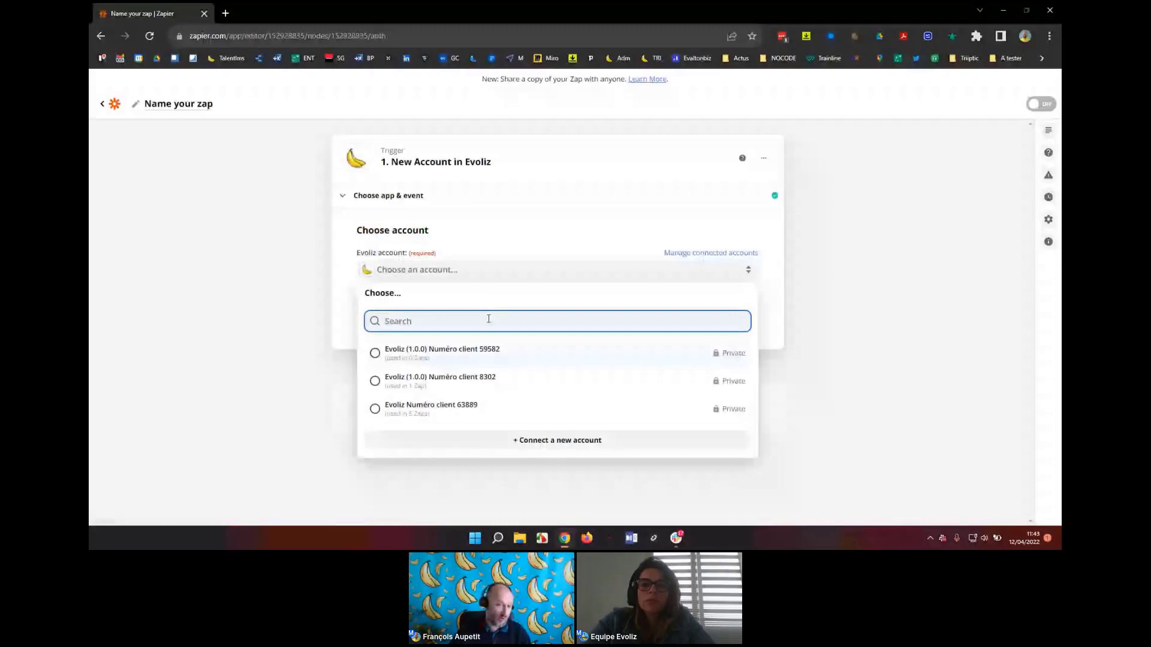
left_click(475, 418)
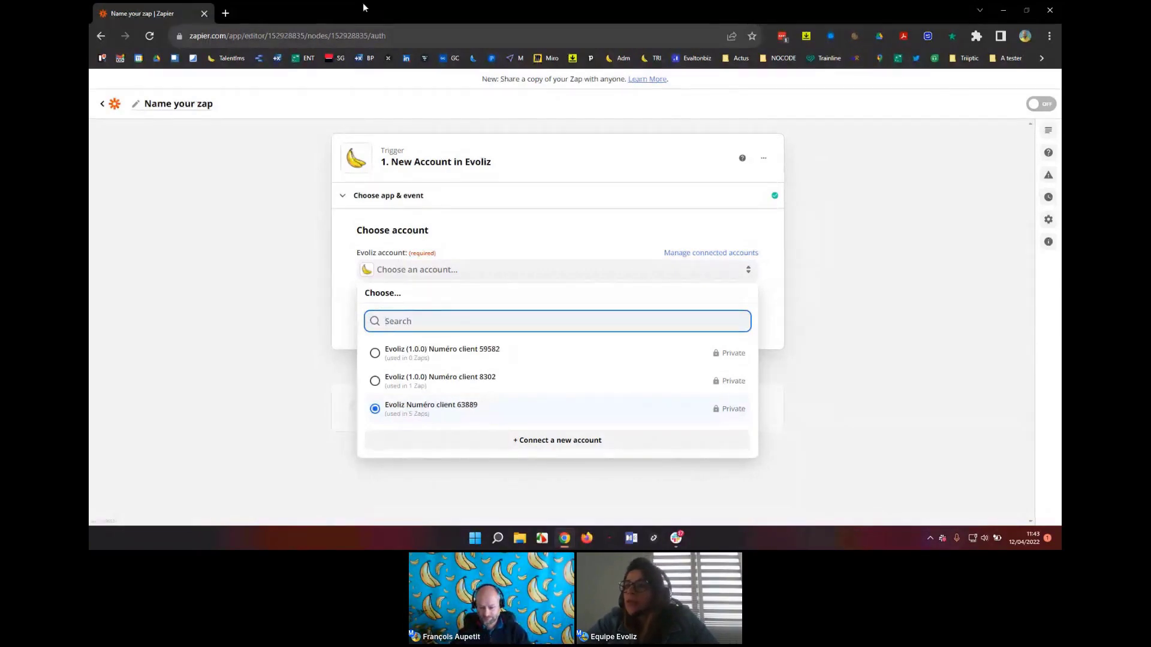
key("Up")
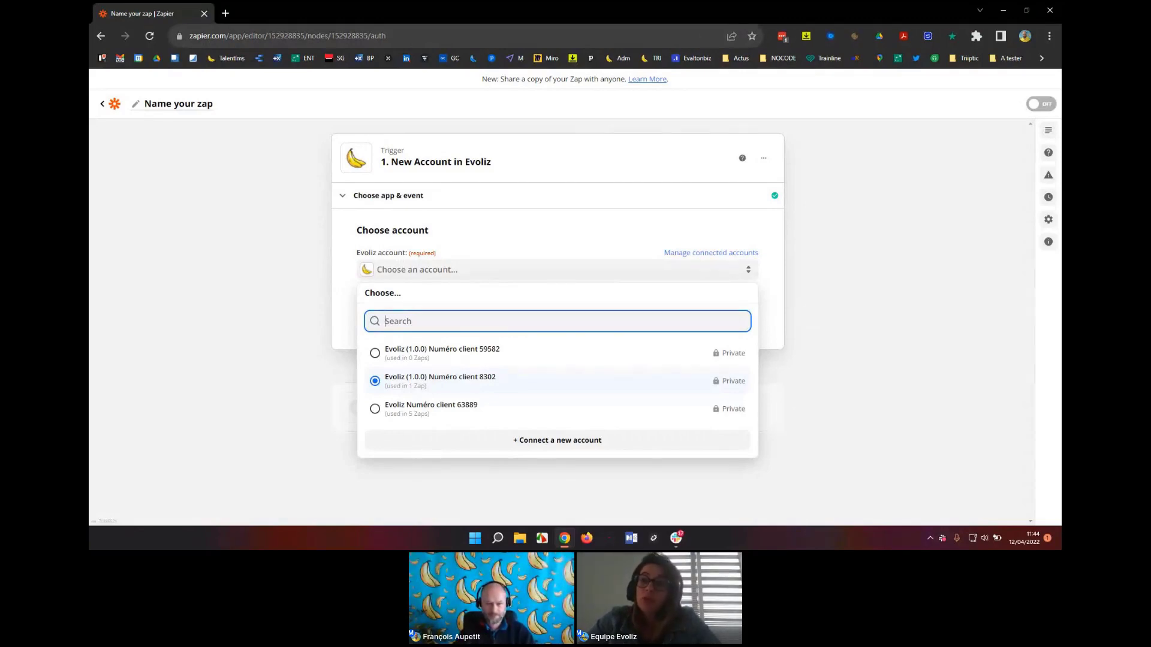
Switch to the Google Slides deck and present it full screen.
key("alt+Tab")
key("Tab")
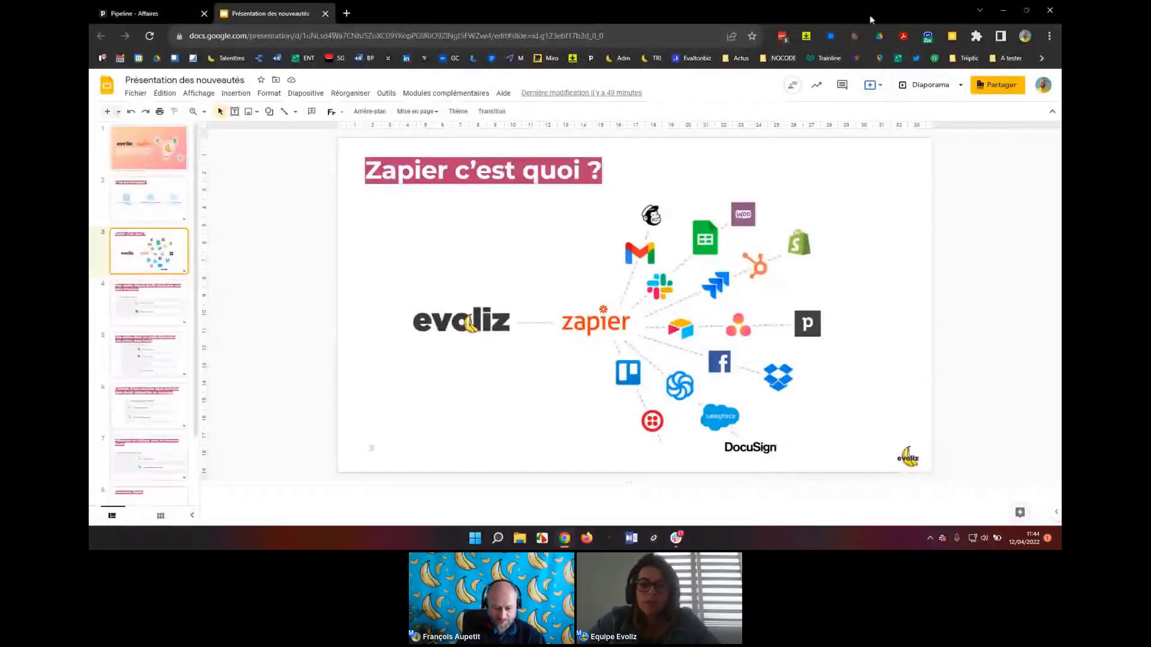
left_click(946, 86)
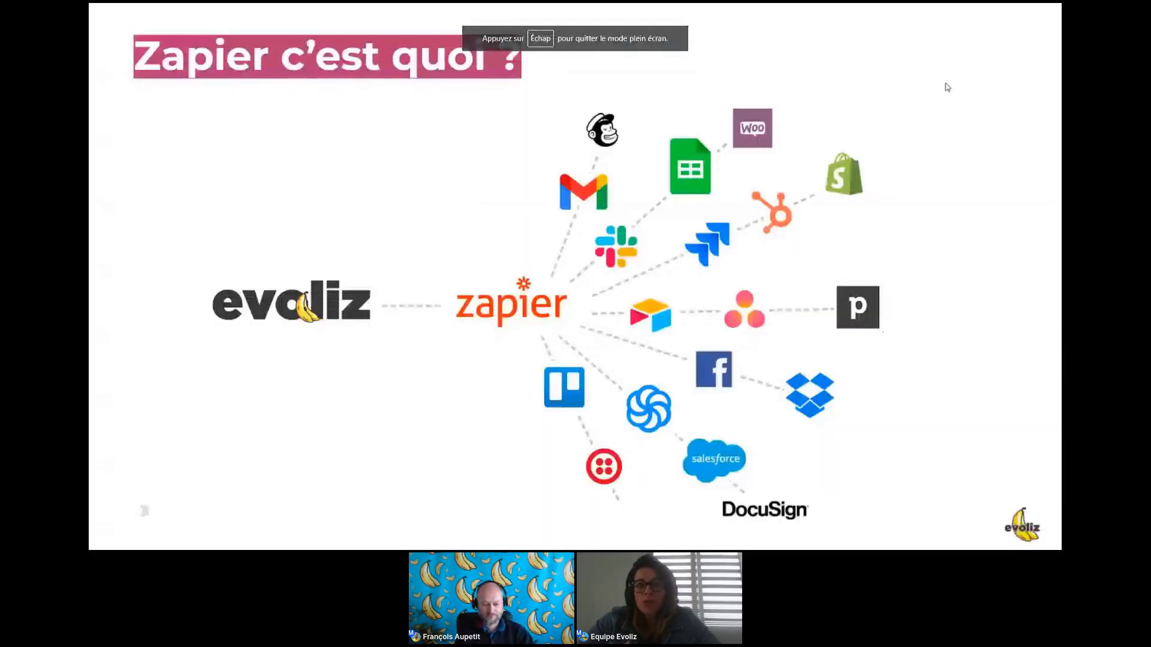